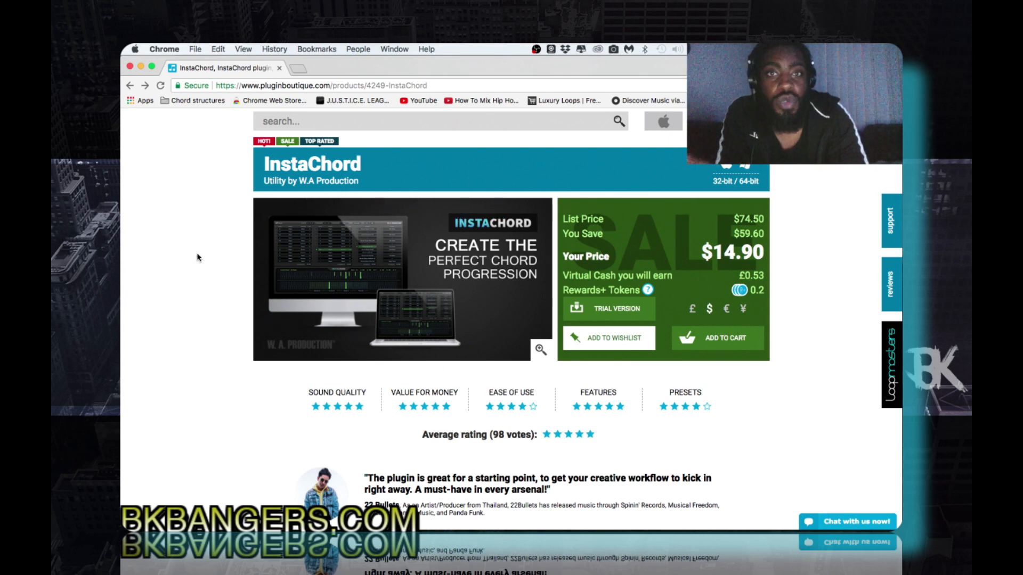
# - Read the InstaChord product page down to the Features list and highlight the line about playing chords with only ONE key
pyautogui.scroll(-2, 197, 257)
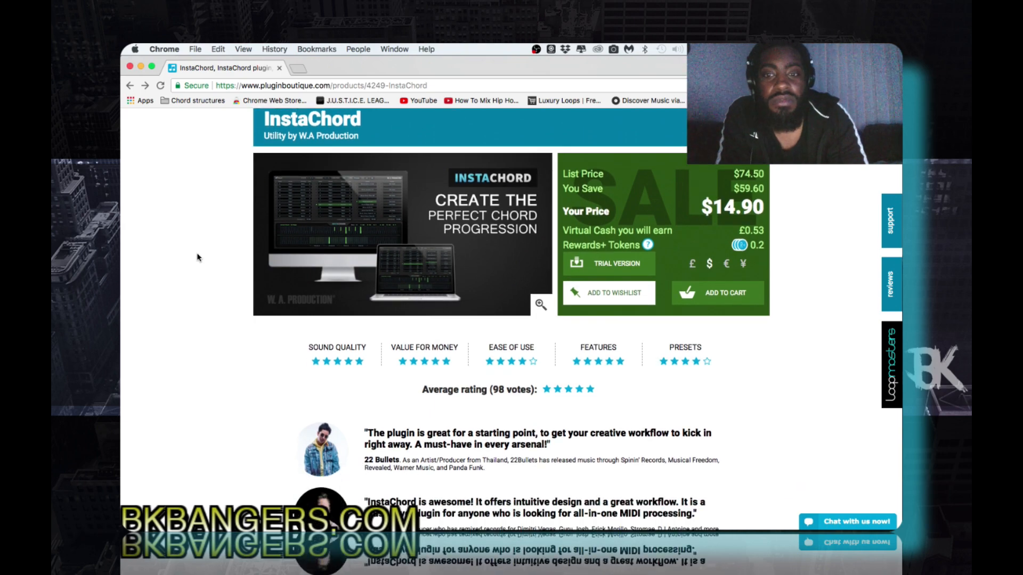
pyautogui.scroll(-10, 197, 257)
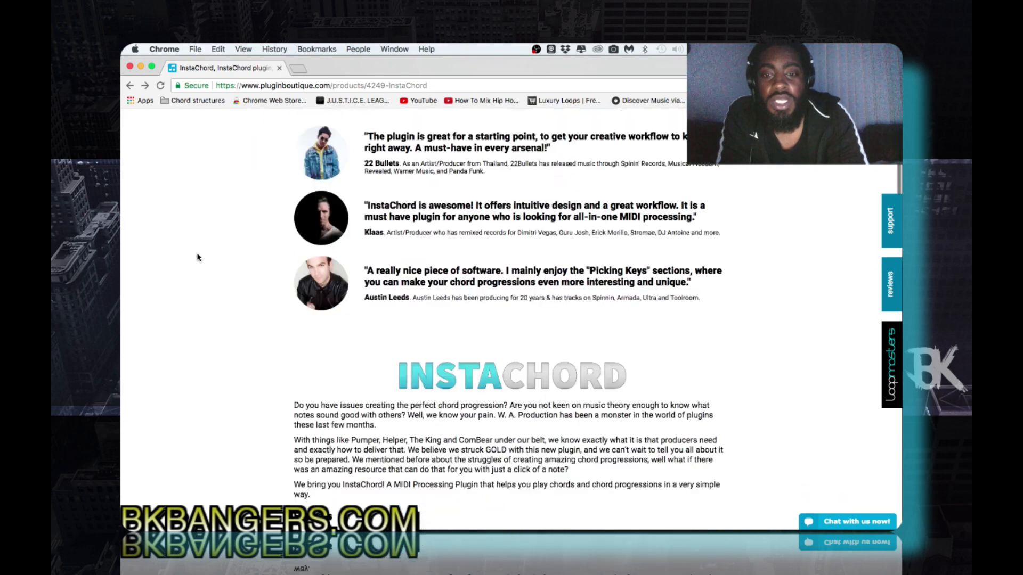
pyautogui.scroll(-9, 197, 257)
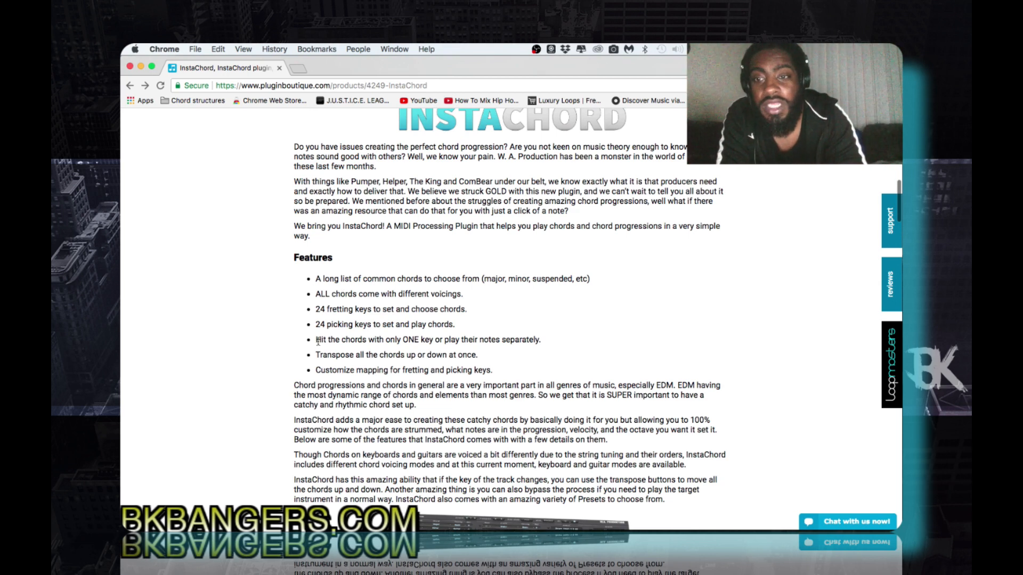
pyautogui.moveTo(321, 340); pyautogui.dragTo(541, 341)
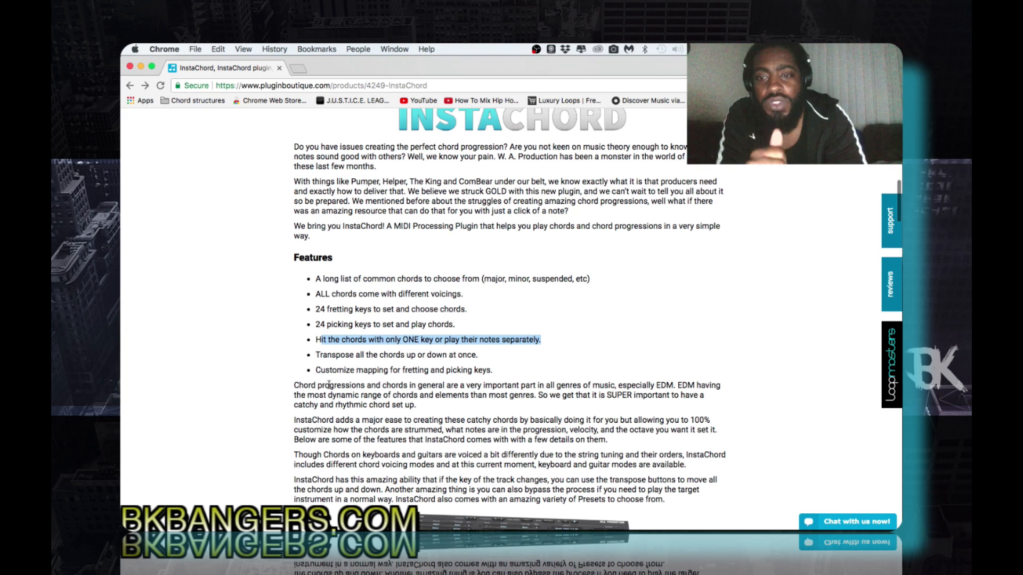
# - Read the page's sections on the two keyboards, change modes, Chord A and B, fretting keys and the Action Section
pyautogui.scroll(-10, 362, 389)
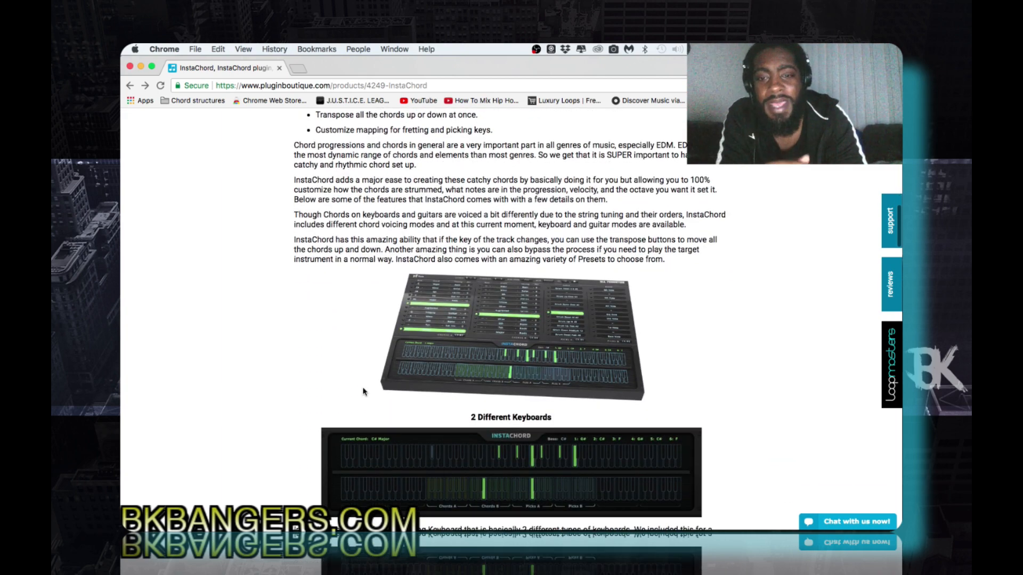
pyautogui.scroll(-3, 363, 388)
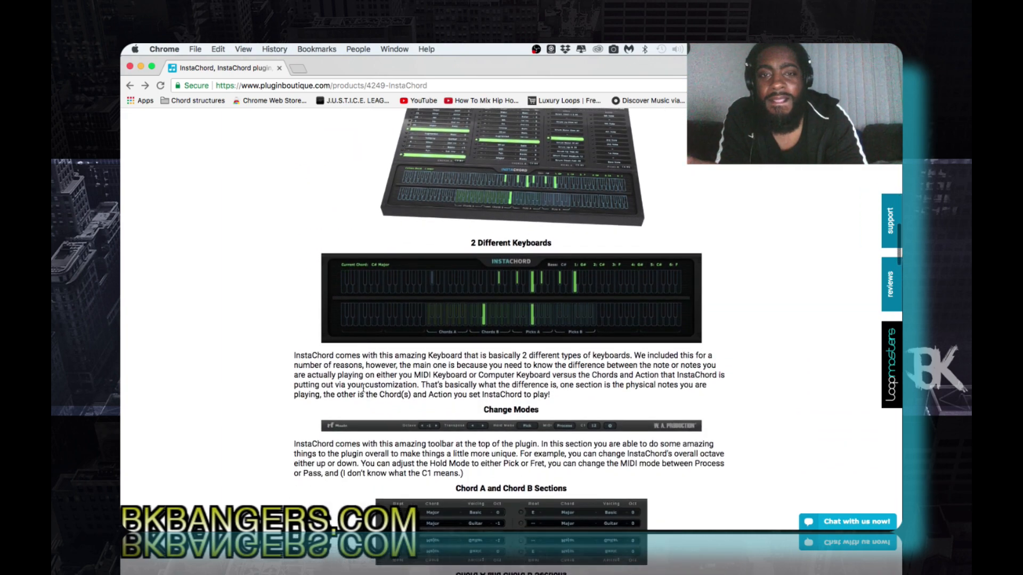
pyautogui.scroll(-5, 363, 391)
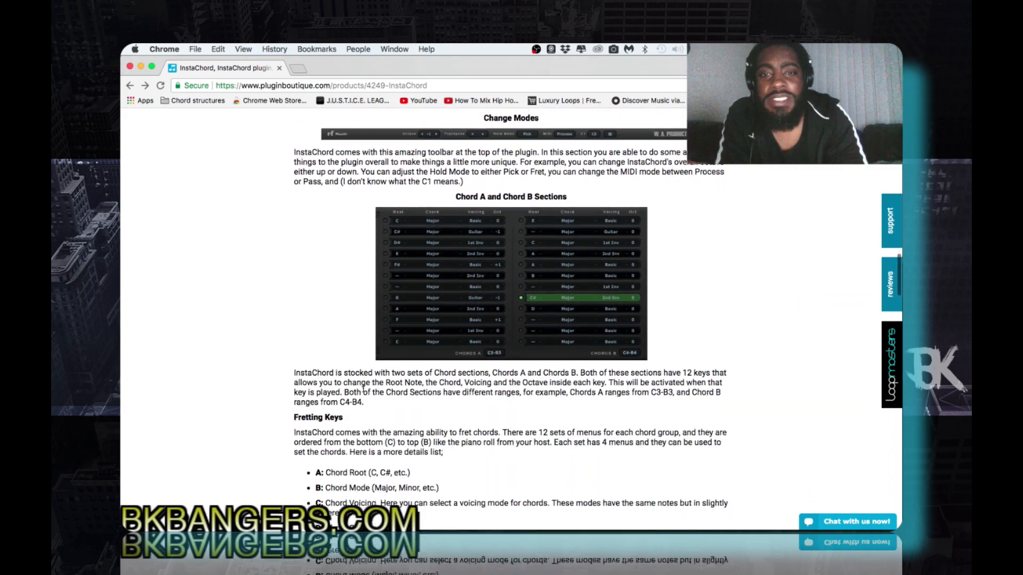
pyautogui.scroll(-1, 363, 388)
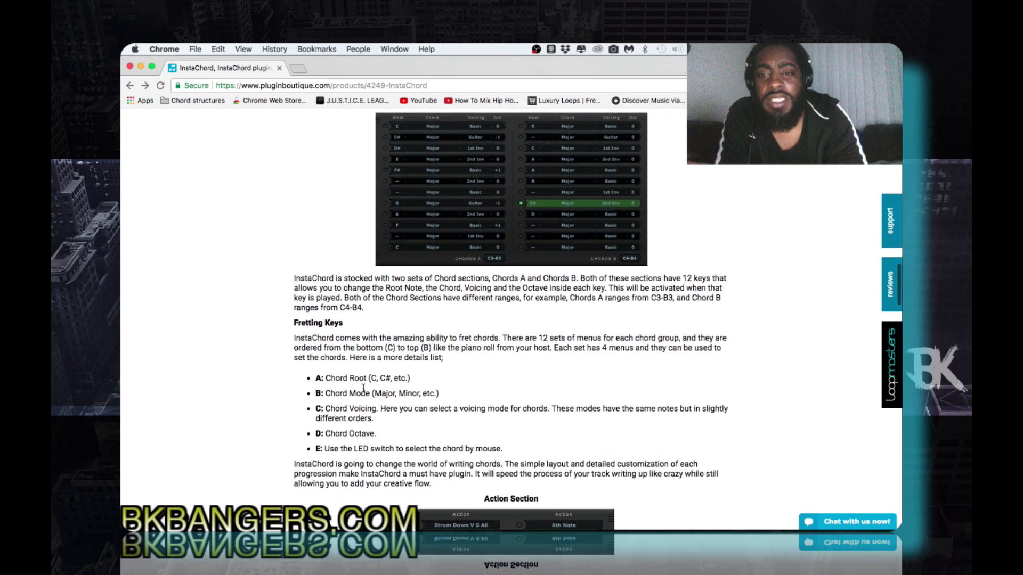
pyautogui.scroll(-2, 296, 406)
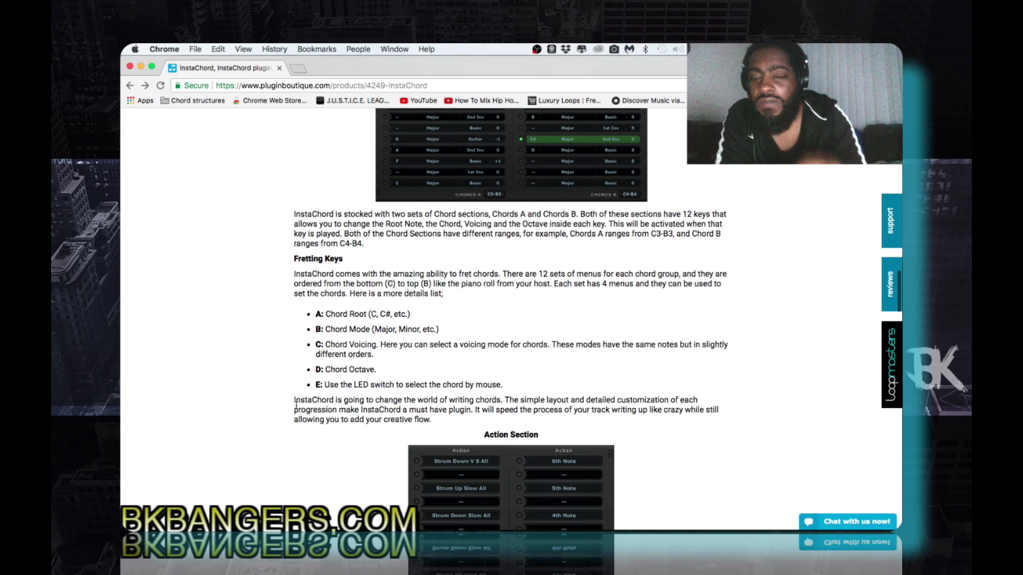
pyautogui.scroll(-6, 296, 406)
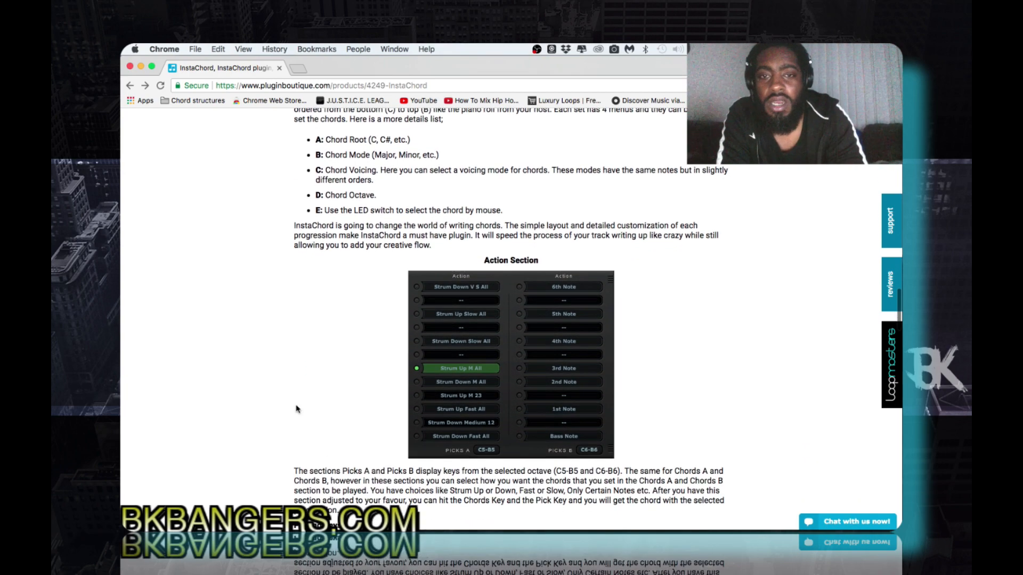
pyautogui.scroll(-4, 296, 406)
# - Review the chord, mode and keyboard descriptions again, going back up to the Features list
pyautogui.scroll(15, 297, 407)
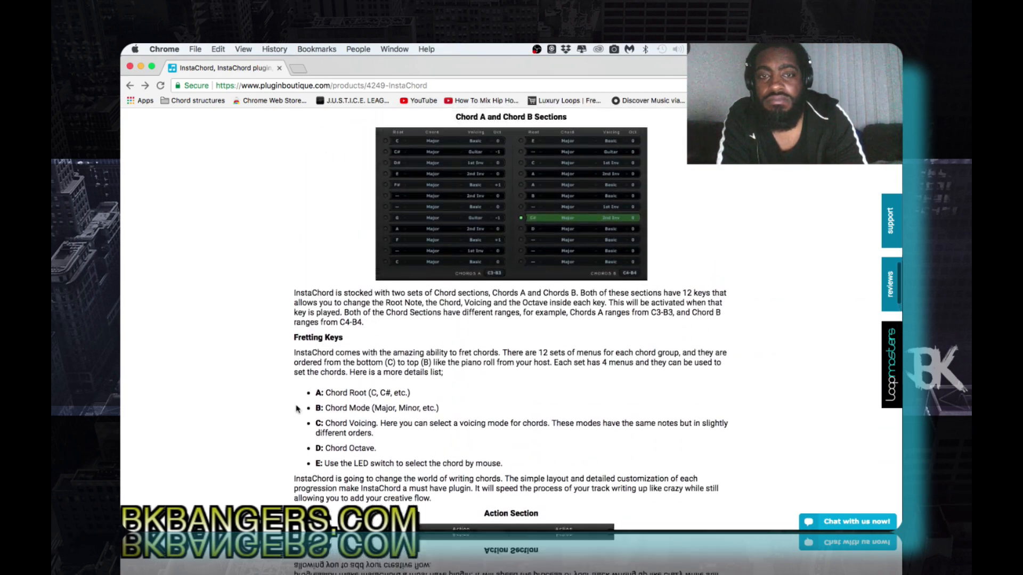
pyautogui.scroll(4, 297, 410)
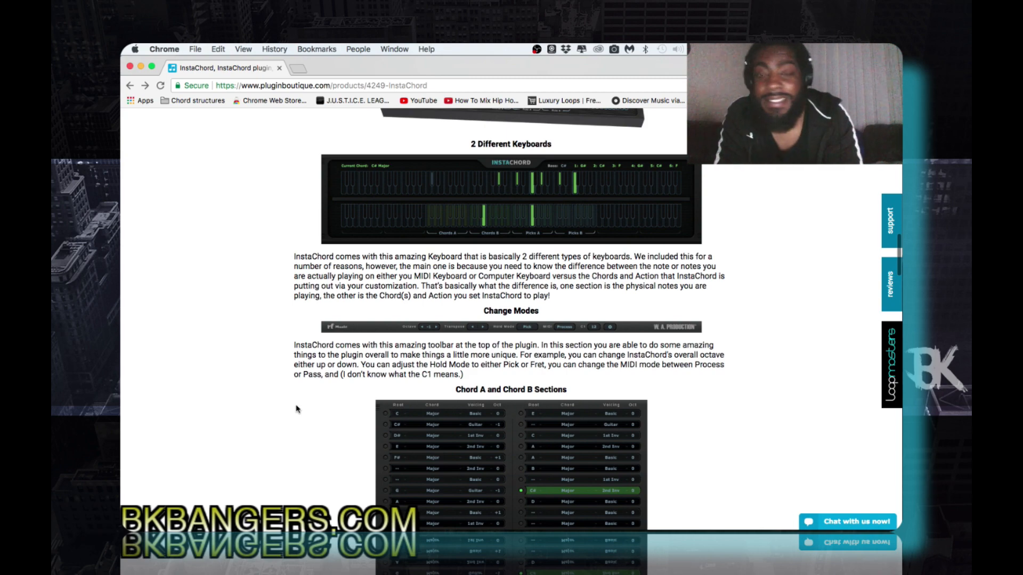
pyautogui.scroll(10, 297, 410)
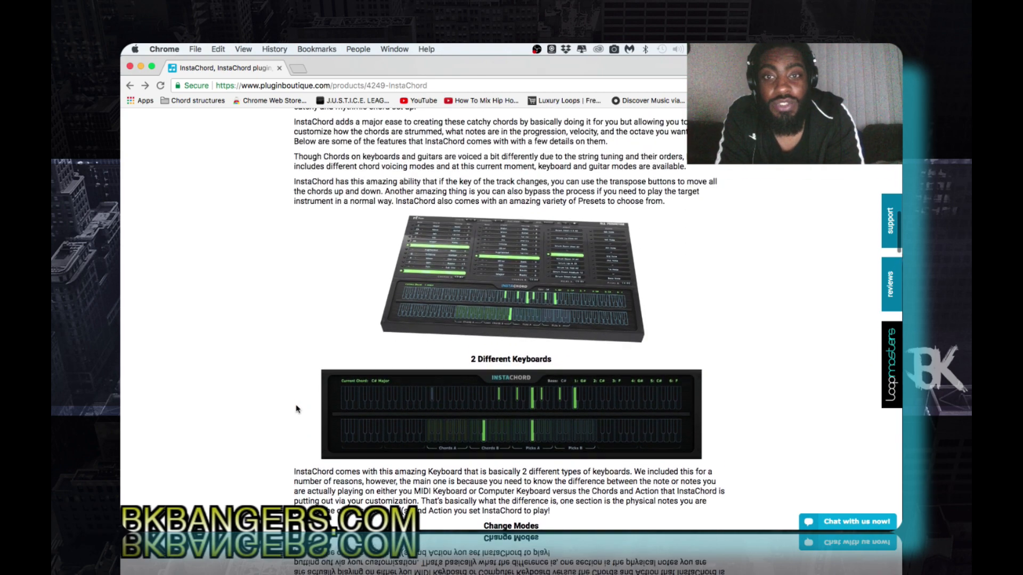
pyautogui.scroll(2, 297, 410)
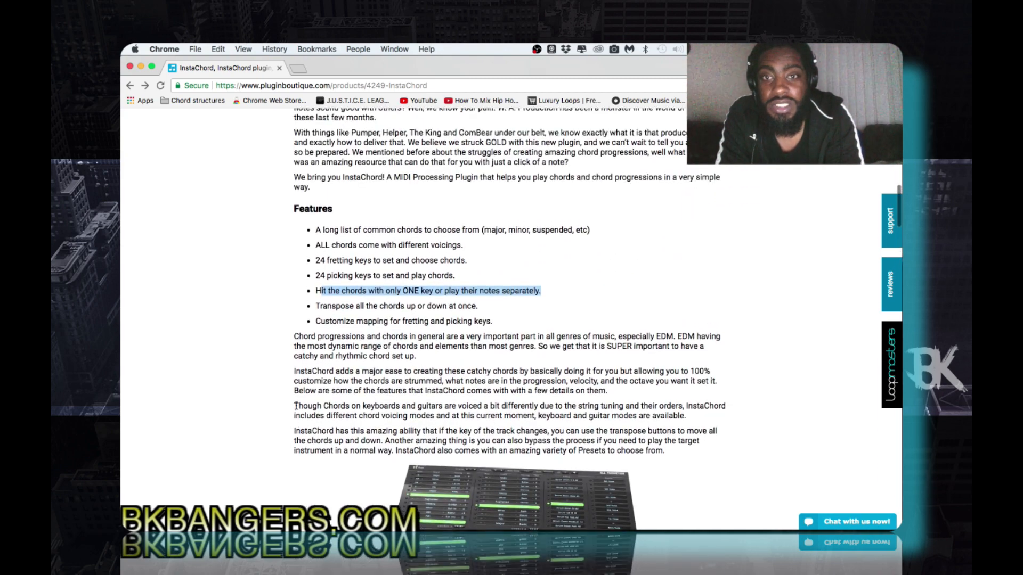
pyautogui.scroll(-1, 297, 409)
pyautogui.scroll(-5, 296, 409)
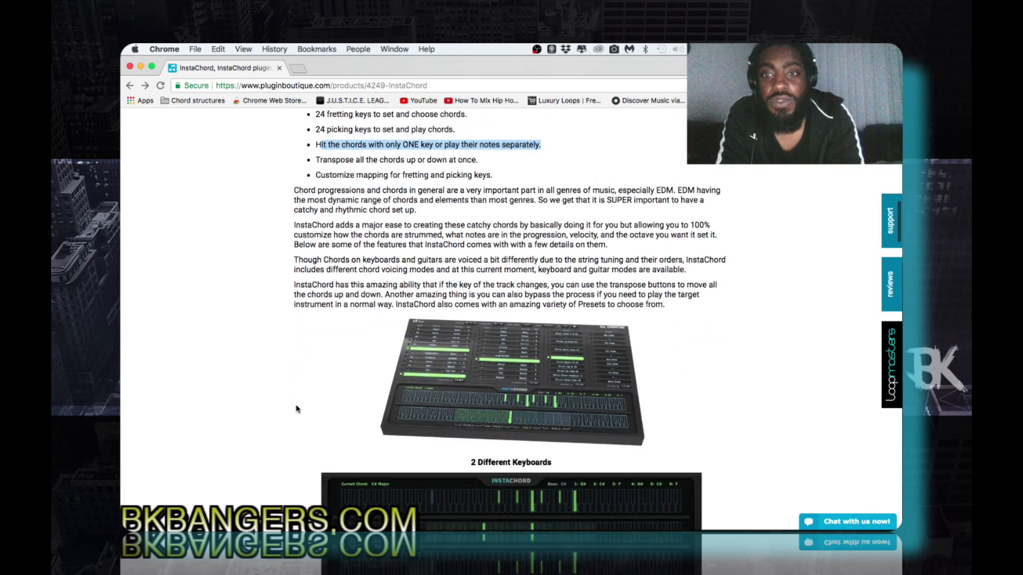
pyautogui.scroll(4, 297, 410)
pyautogui.scroll(-4, 297, 410)
pyautogui.scroll(3, 297, 409)
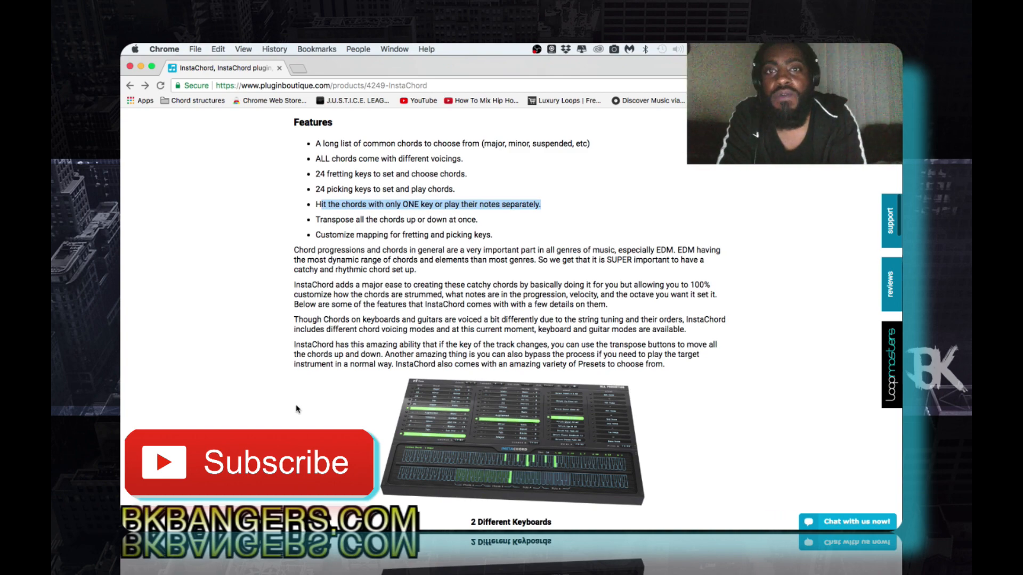
# - Switch to Studio One, play the four-bar arrangement and show the mixing console
pyautogui.press('super+Tab')
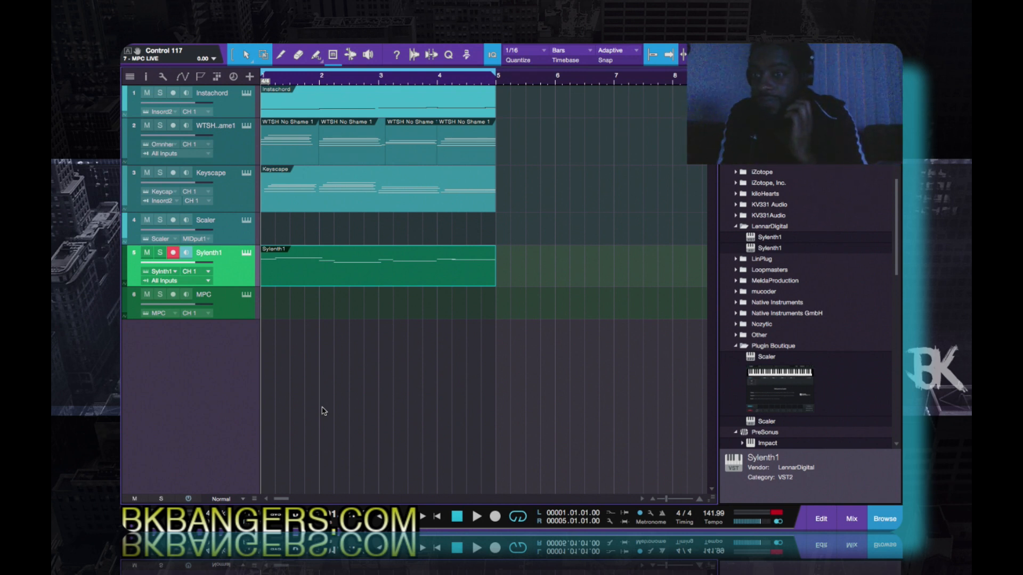
pyautogui.press('space')
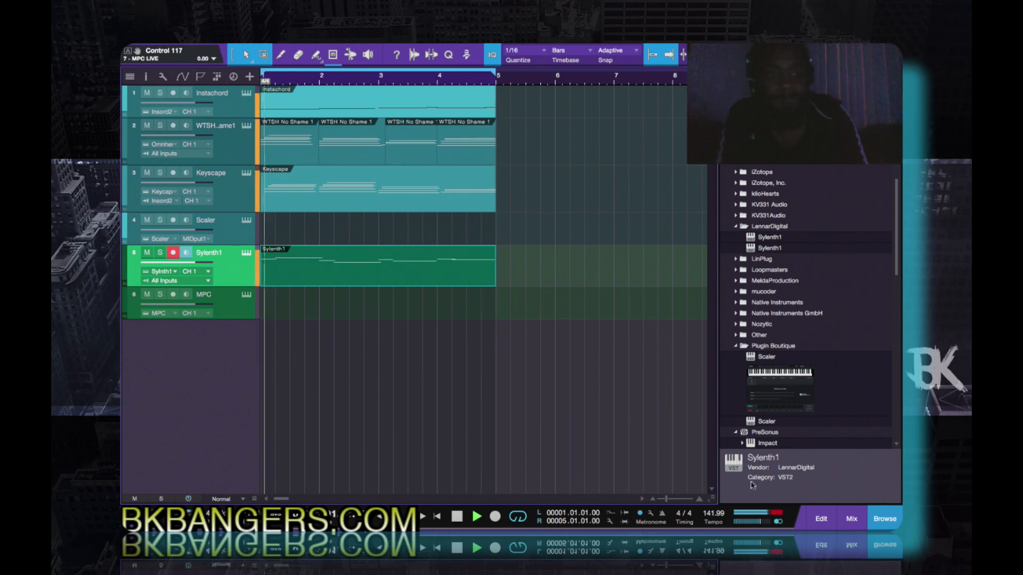
pyautogui.press('F3')
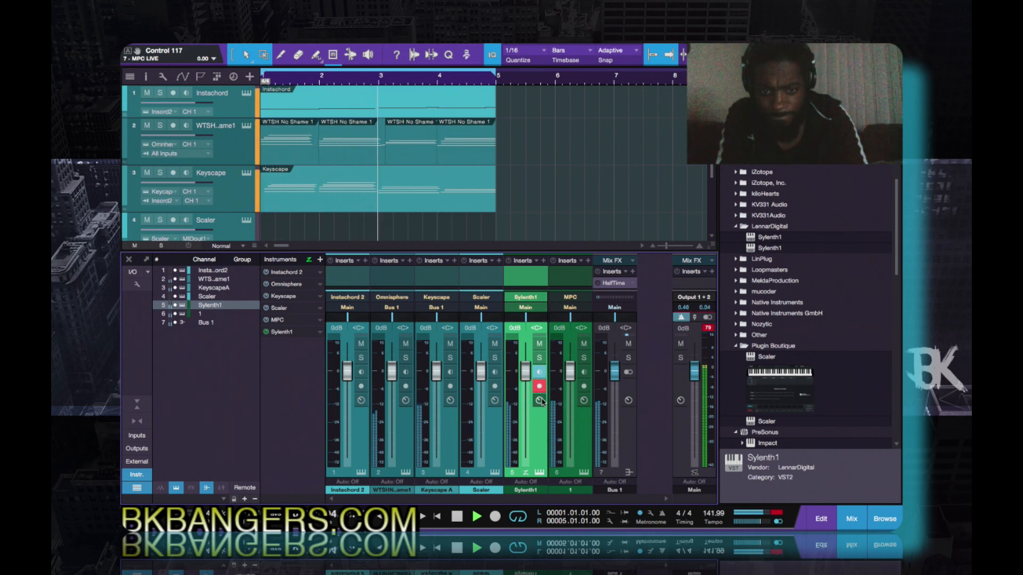
# - Compare the beat with and without the MPC channel, leave that channel muted and hide the mixing console
pyautogui.click(584, 345)
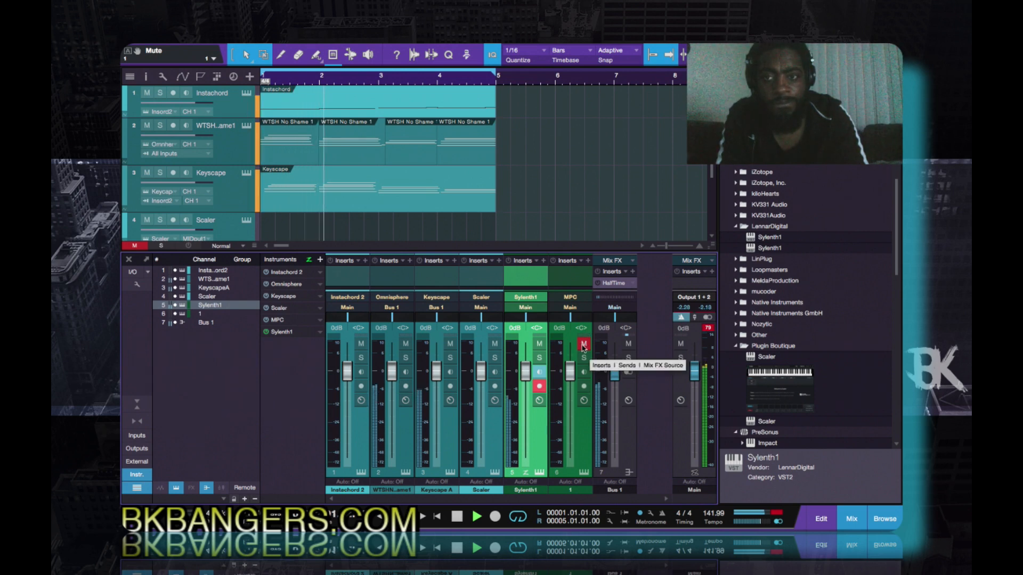
pyautogui.click(583, 345)
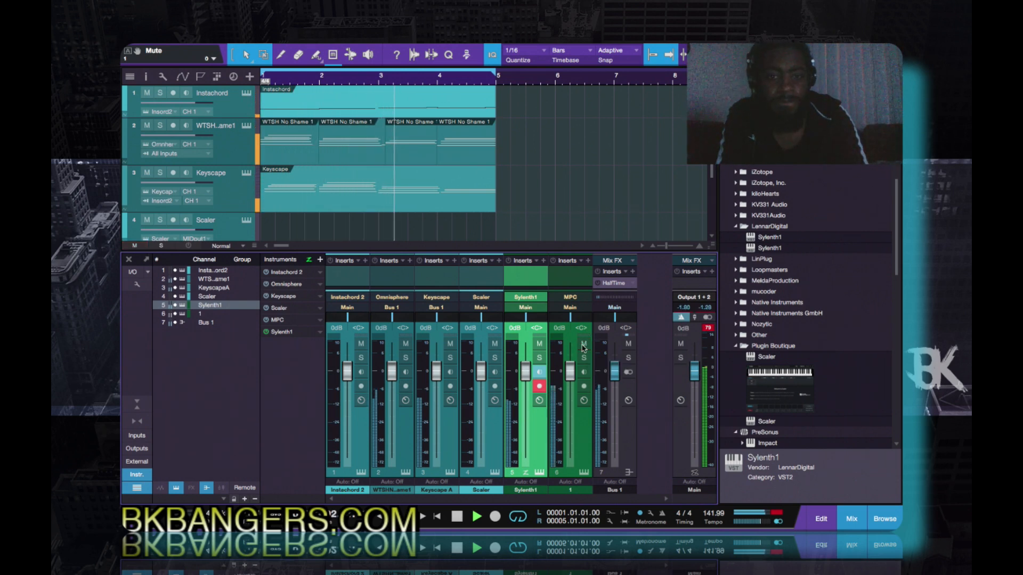
pyautogui.click(583, 345)
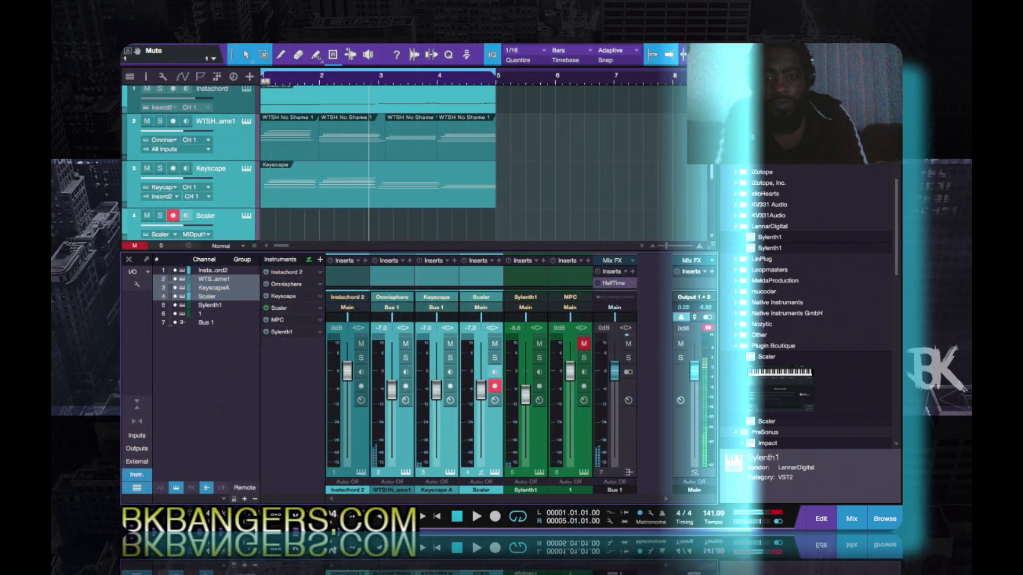
pyautogui.click(851, 518)
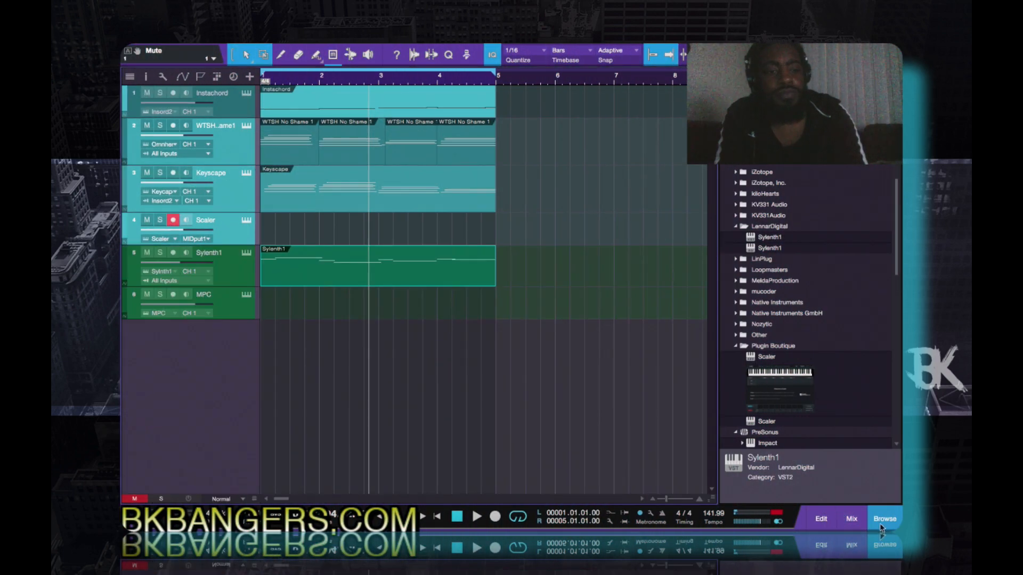
# - Open the Instachord instrument from its track and browse the files in the Instachord Presets folder with Load Preset
pyautogui.click(246, 94)
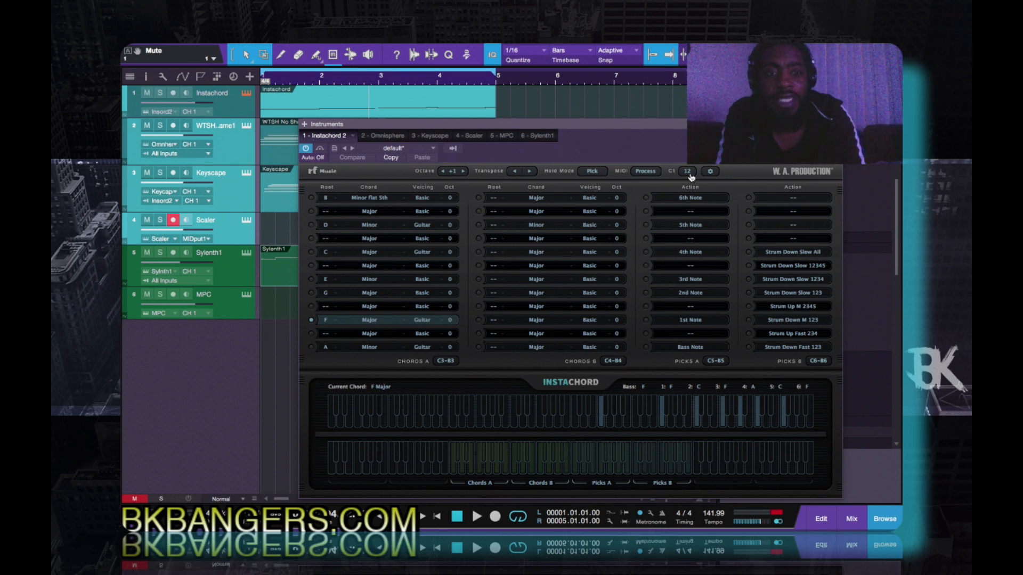
pyautogui.click(711, 171)
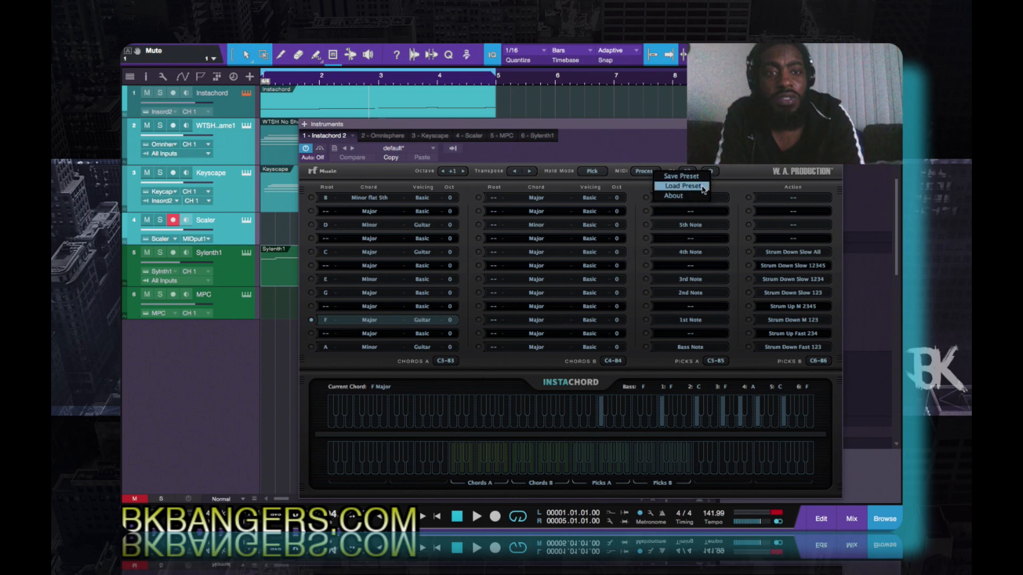
pyautogui.click(702, 186)
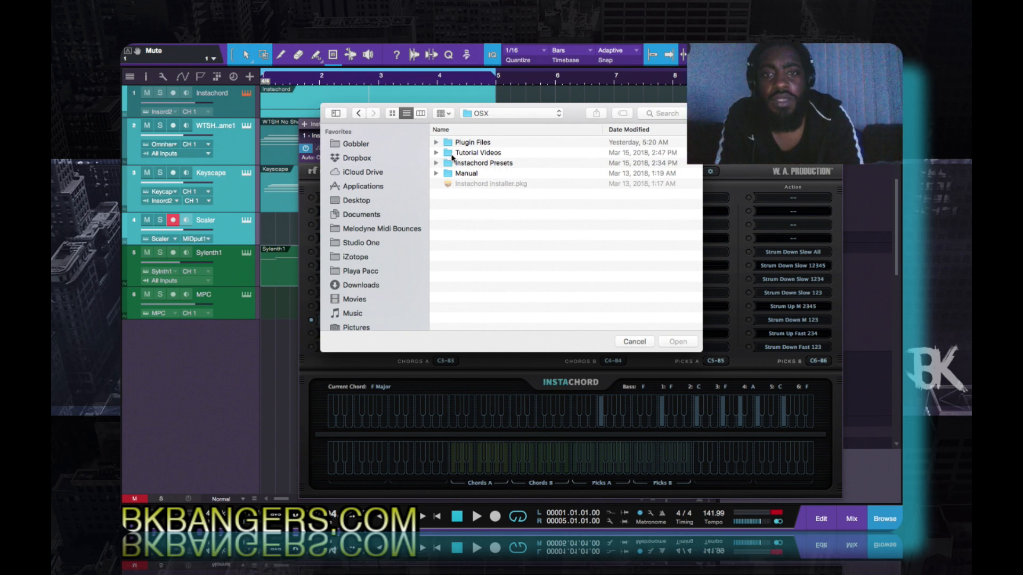
pyautogui.click(435, 164)
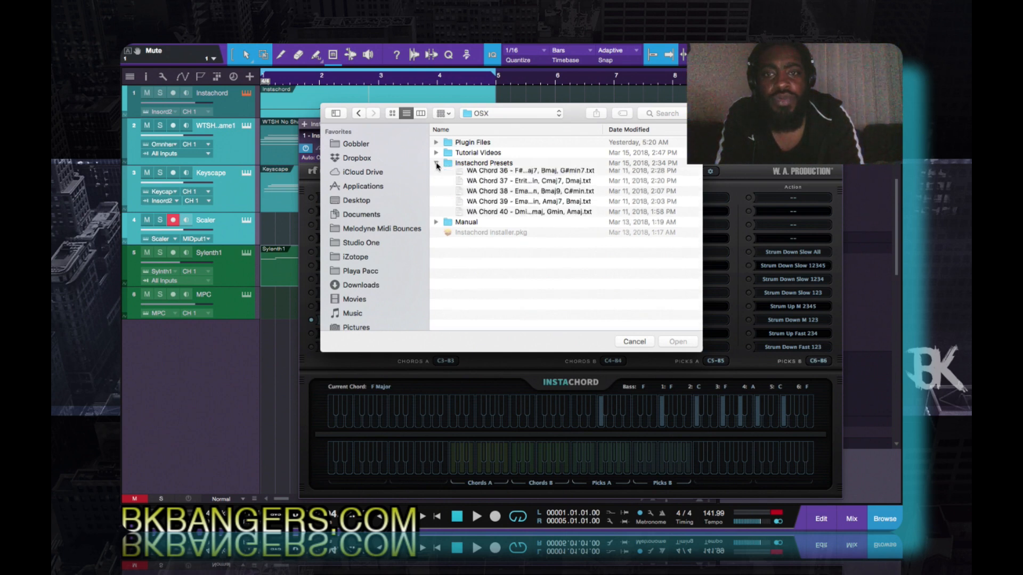
pyautogui.scroll(-3, 486, 215)
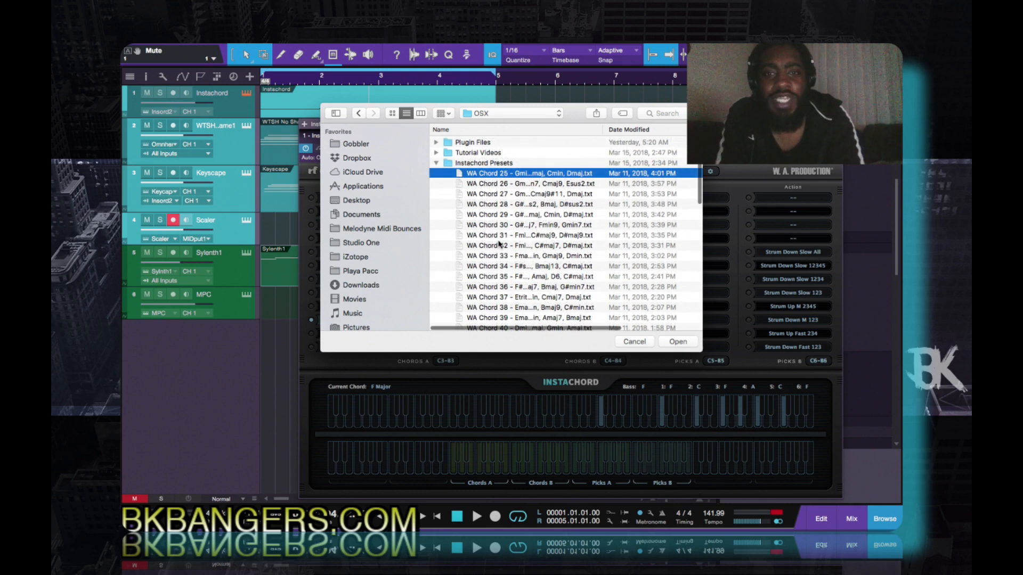
pyautogui.scroll(-10, 499, 244)
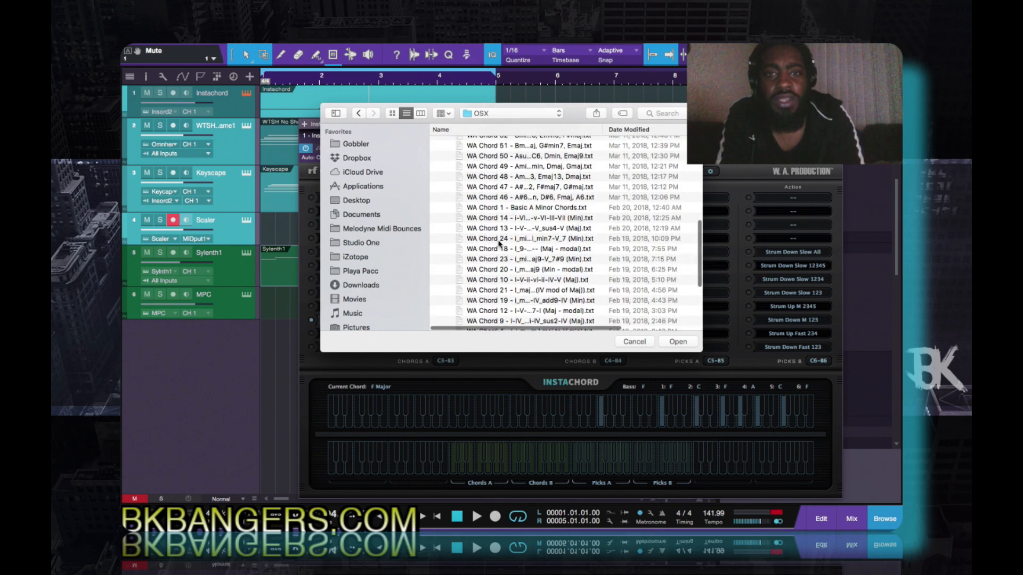
pyautogui.scroll(-4, 499, 244)
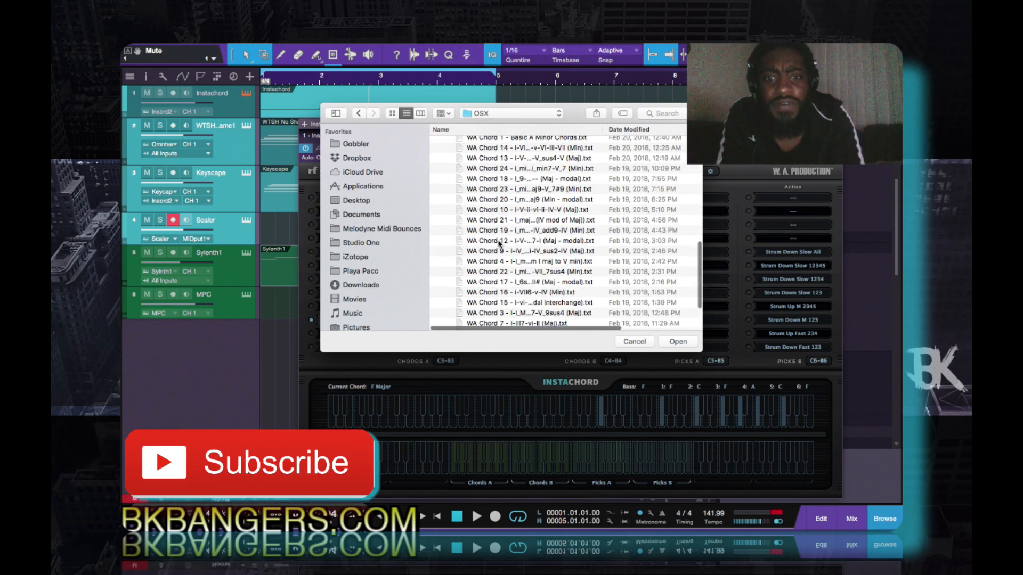
pyautogui.scroll(10, 499, 244)
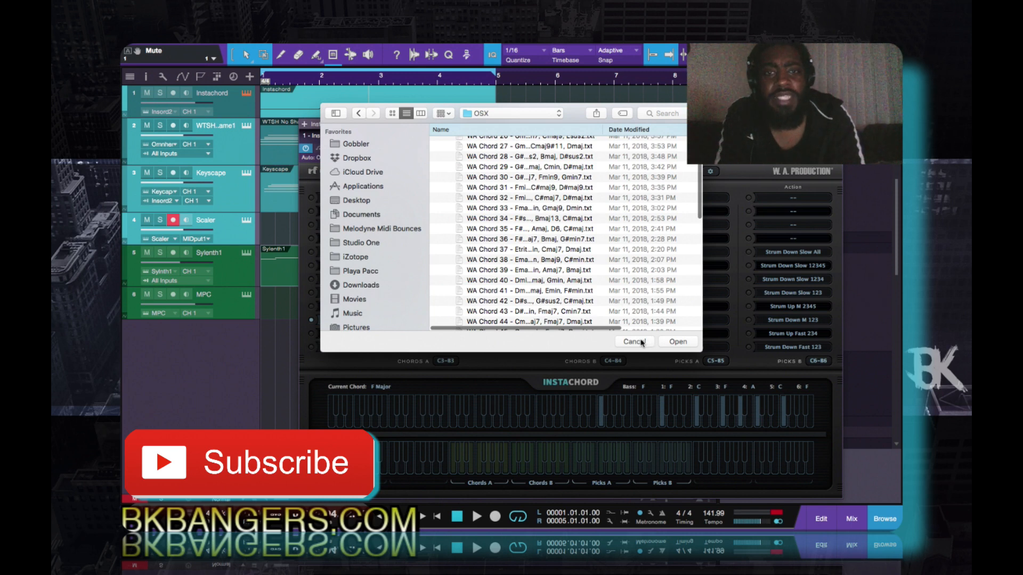
pyautogui.scroll(3, 536, 197)
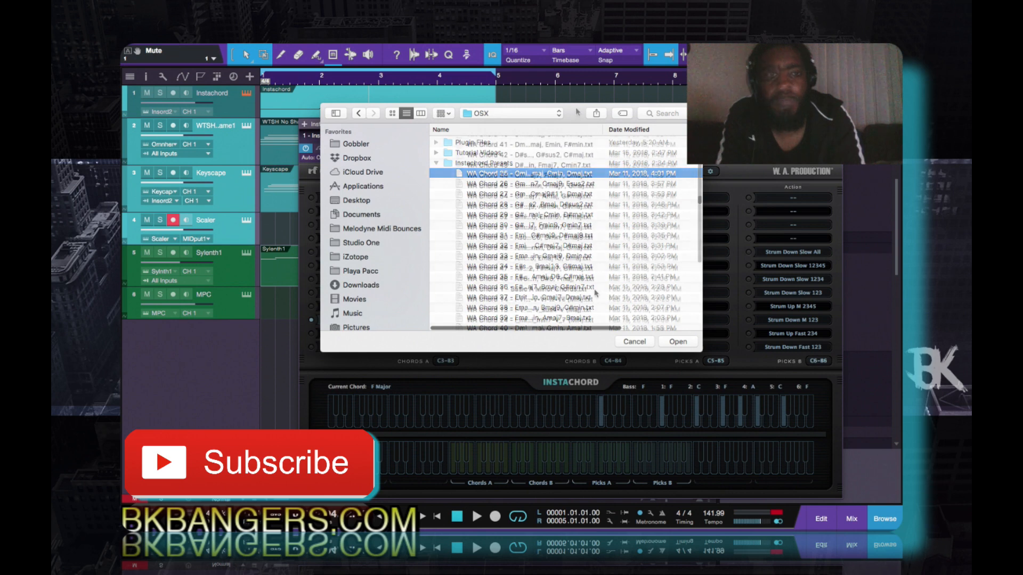
# - Point out the preset file WA Chord 1 - Basic A Minor Chords and close the file chooser without loading it
pyautogui.moveTo(578, 113); pyautogui.dragTo(652, 125)
pyautogui.moveTo(652, 126); pyautogui.dragTo(571, 122)
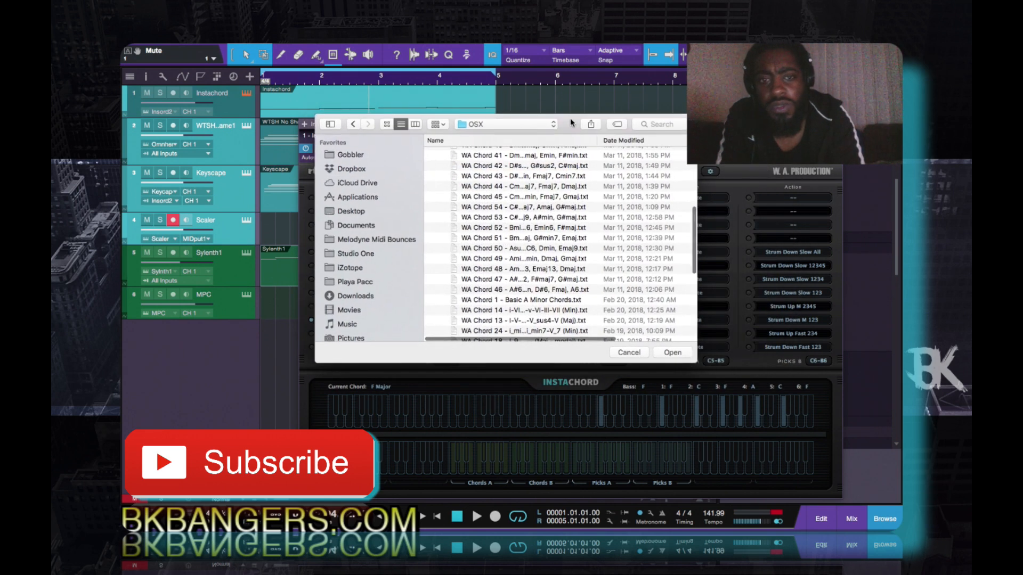
pyautogui.click(559, 300)
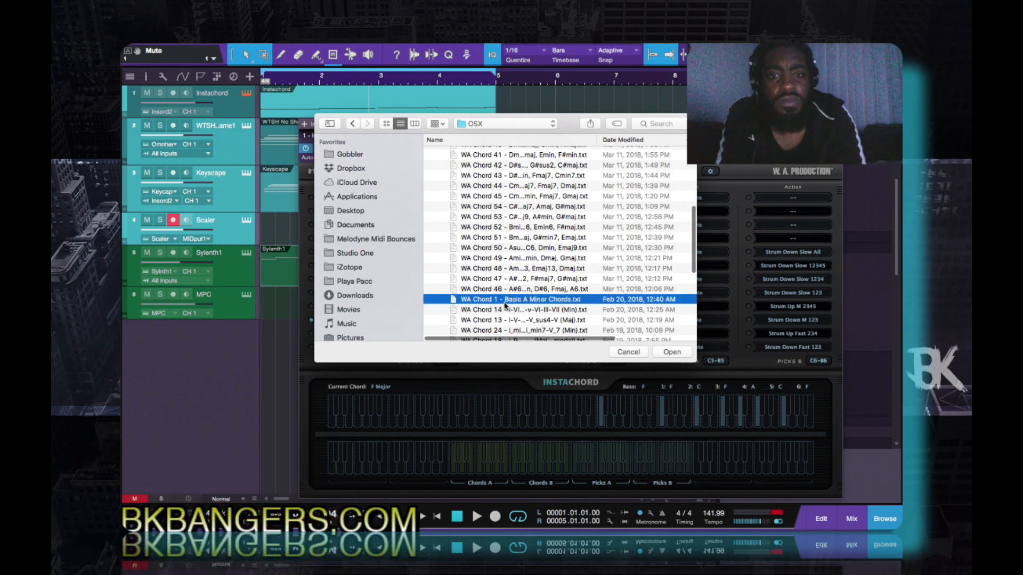
pyautogui.click(633, 352)
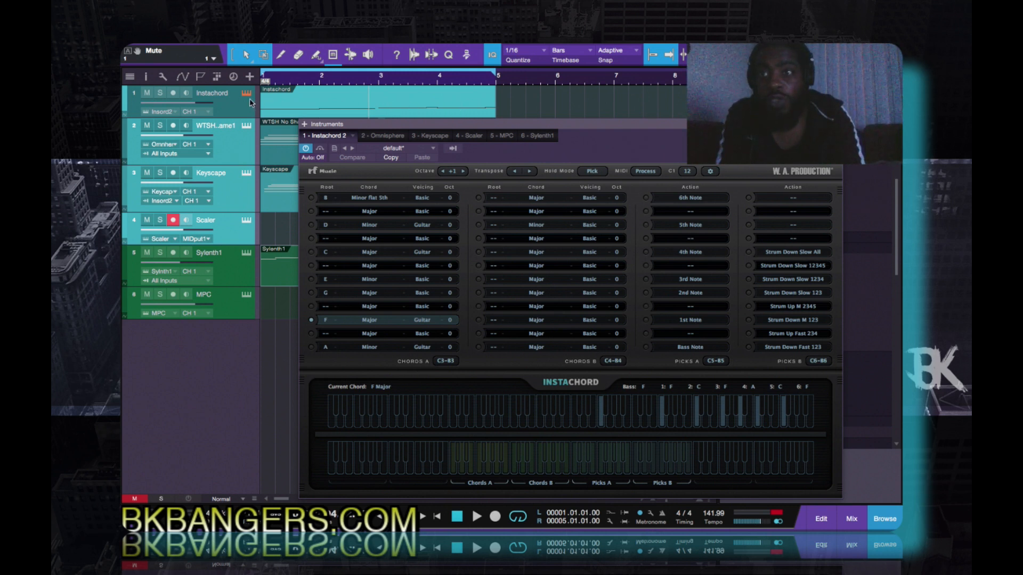
# - Open the Instachord track's part in the note editor and move the instrument window aside to expose its notes
pyautogui.doubleClick(288, 111)
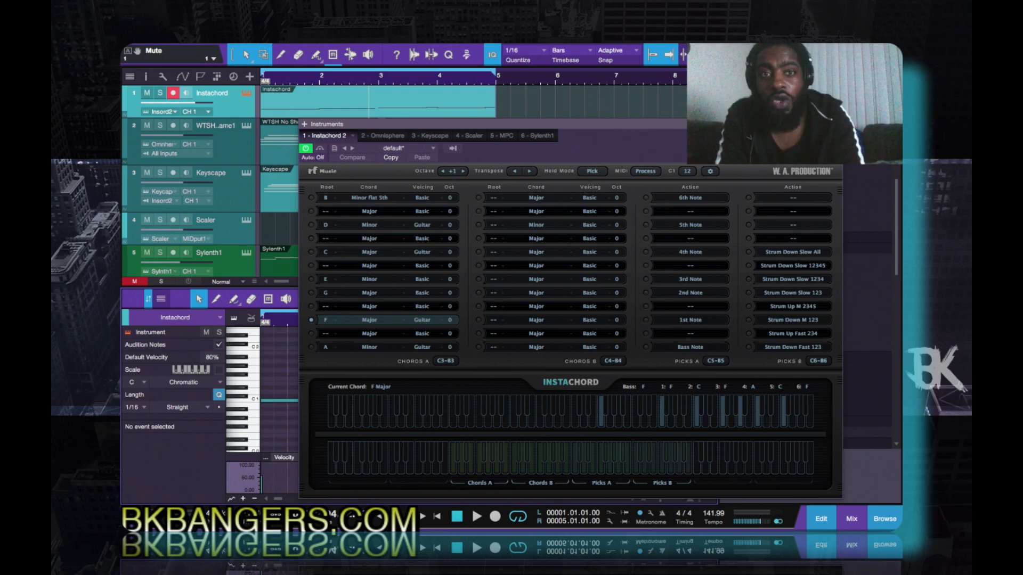
pyautogui.moveTo(719, 124); pyautogui.dragTo(844, 100)
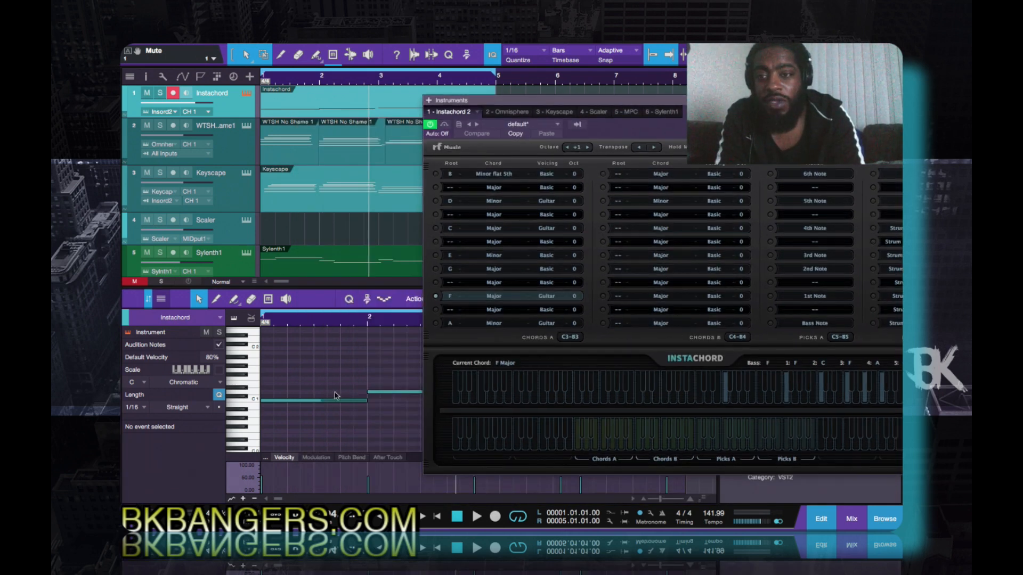
pyautogui.moveTo(844, 100); pyautogui.dragTo(585, 435)
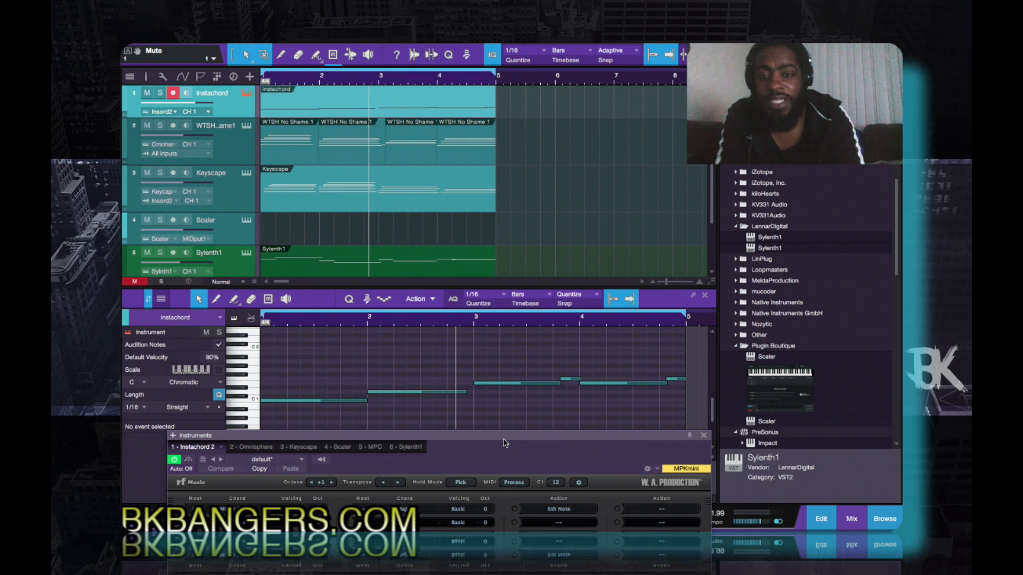
pyautogui.moveTo(505, 442); pyautogui.dragTo(602, 351)
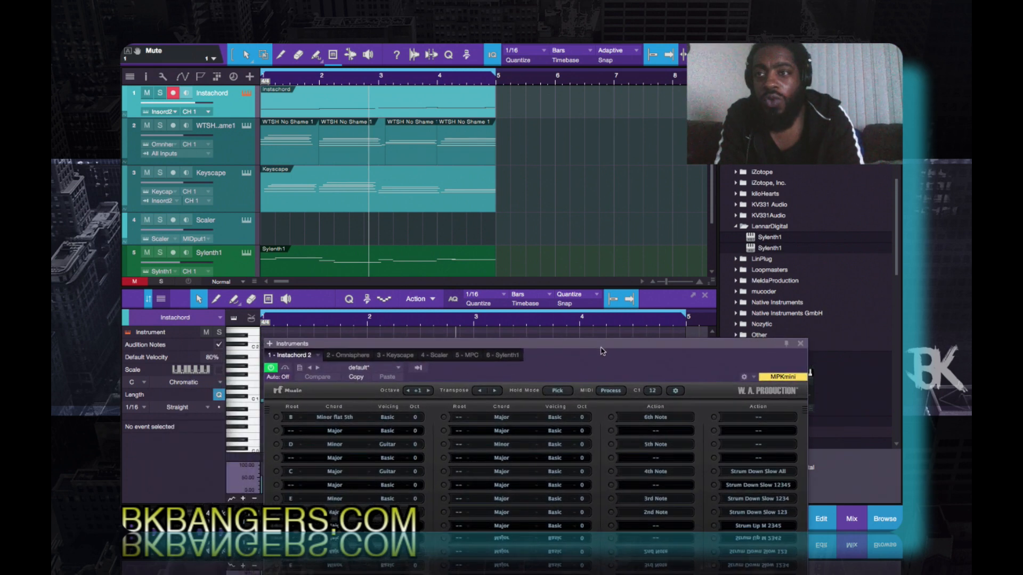
# - Solo the Instachord track and play it from the start with the plugin's chord rows in view
pyautogui.click(161, 93)
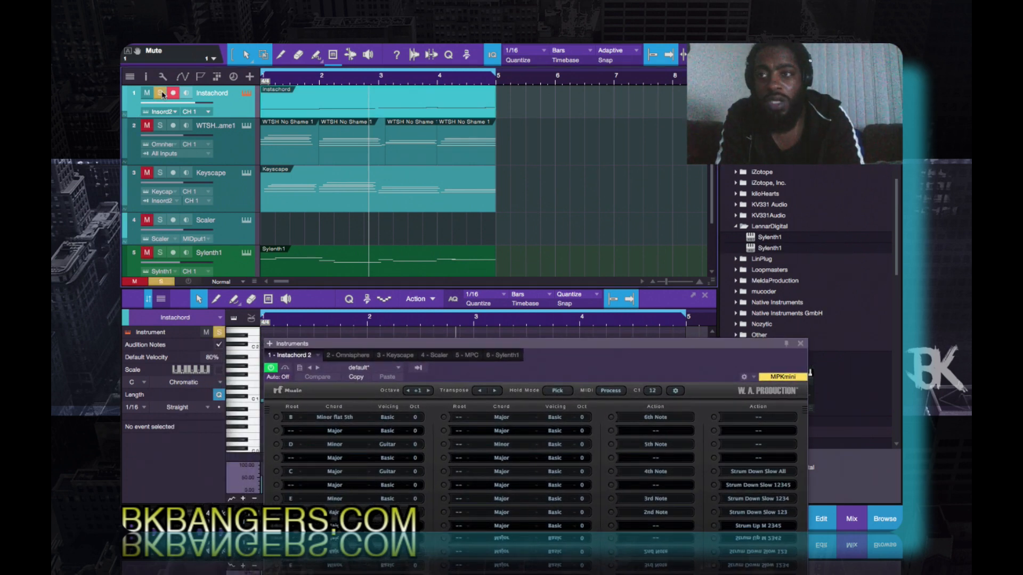
pyautogui.press(',')
pyautogui.press('space')
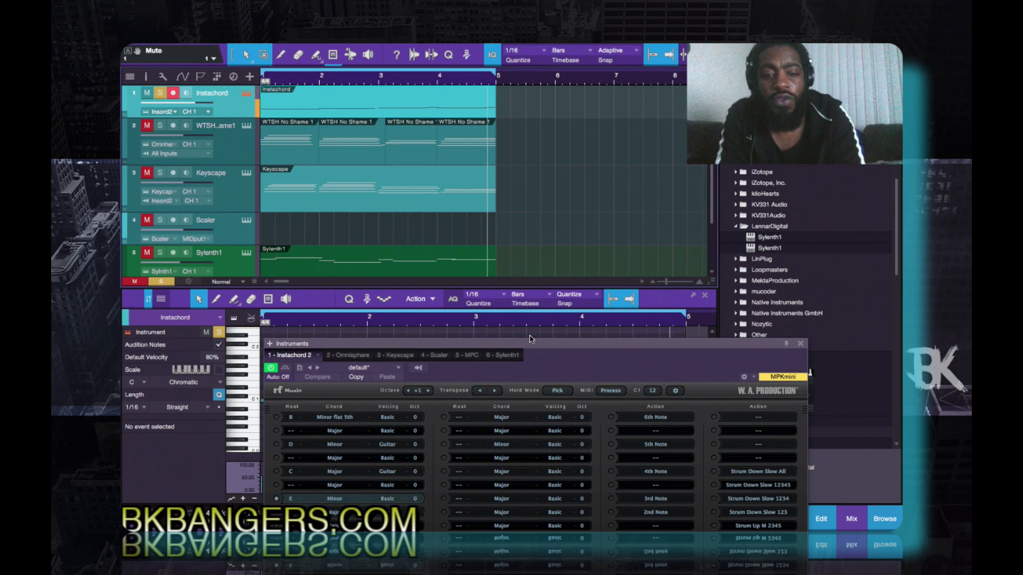
pyautogui.moveTo(559, 347); pyautogui.dragTo(556, 280)
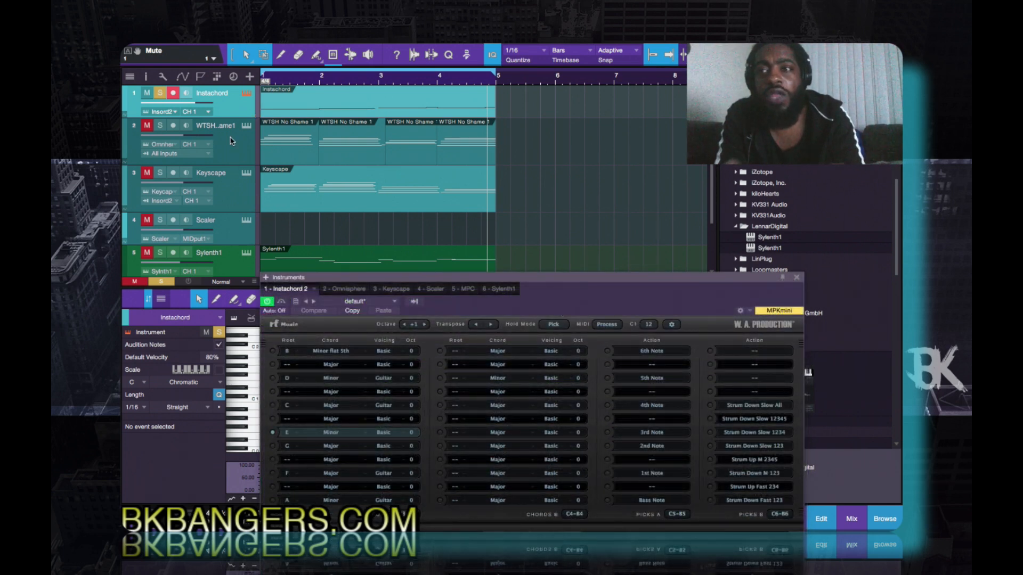
# - Route Instachord into the WTSH No Shame track, solo and monitor that track, and mute its four existing parts
pyautogui.click(208, 154)
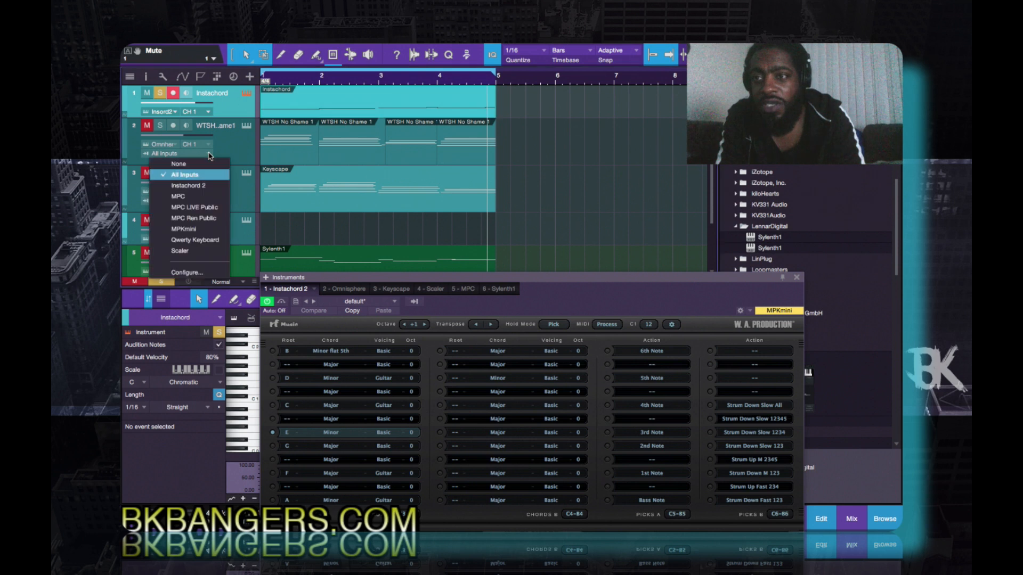
pyautogui.click(203, 187)
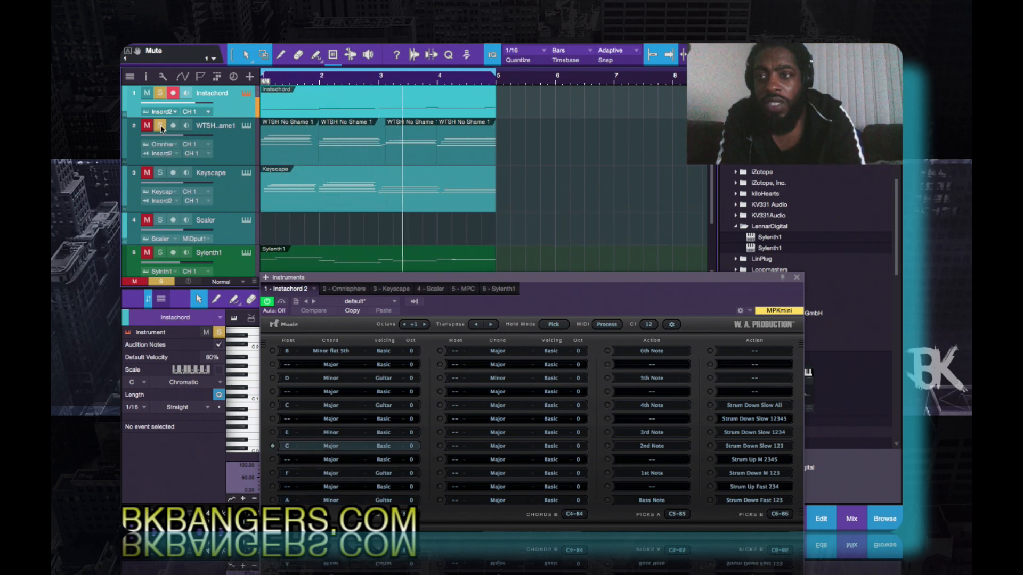
pyautogui.click(160, 127)
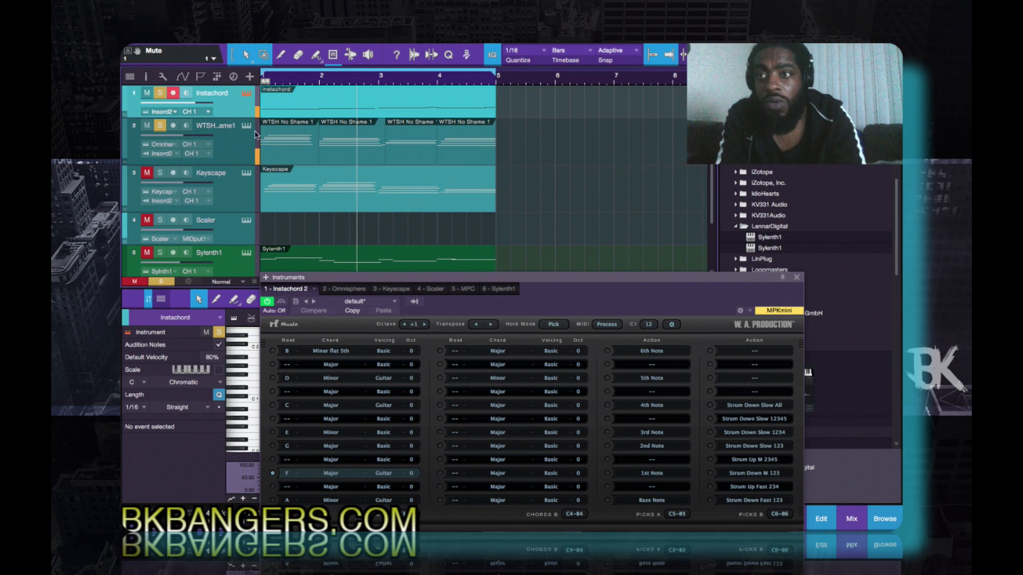
pyautogui.click(186, 126)
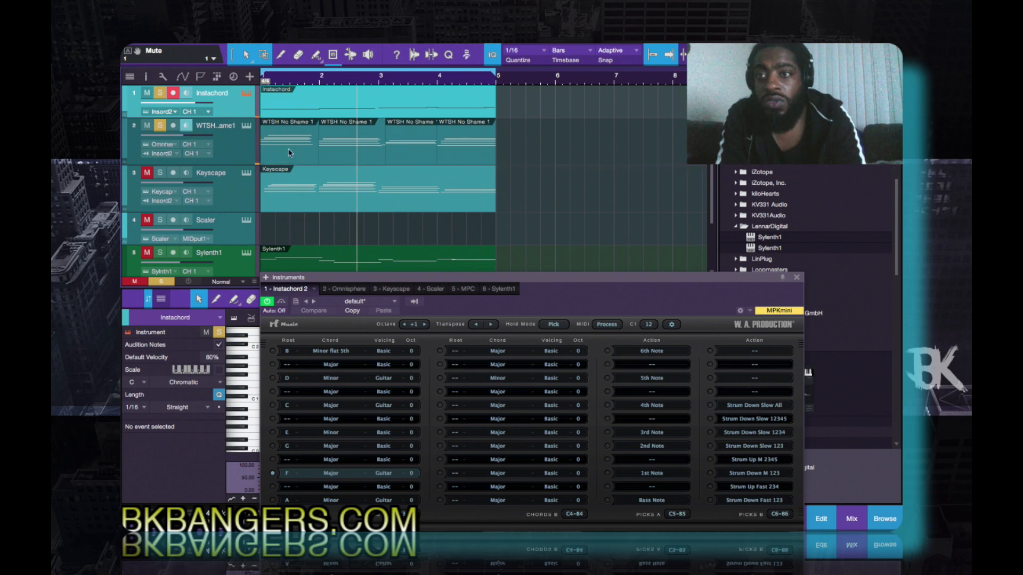
pyautogui.moveTo(307, 160)
pyautogui.mouseDown()
pyautogui.moveTo(441, 156)
pyautogui.moveTo(528, 193)
pyautogui.mouseUp()
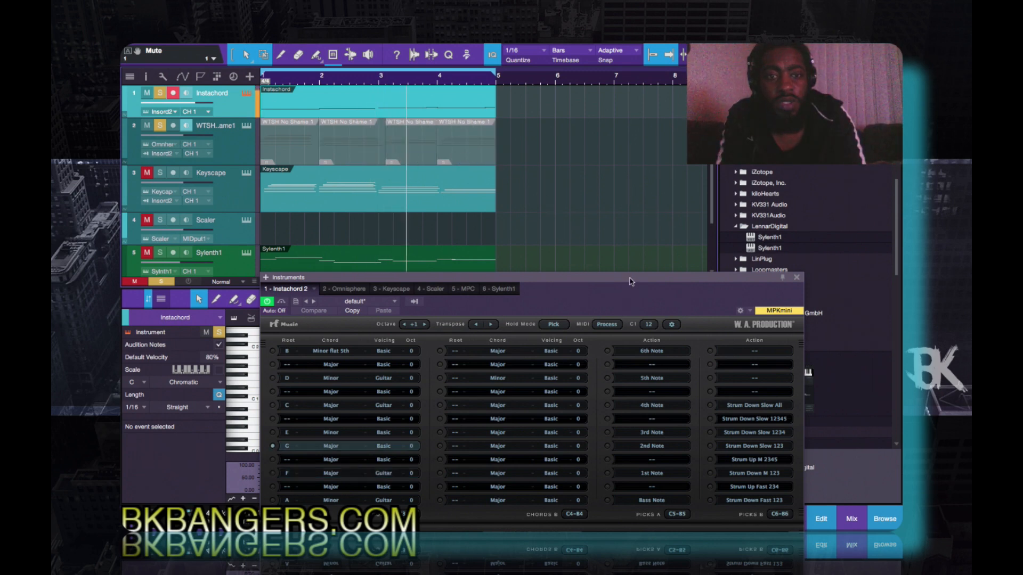
# - During playback, trigger InstaChord's Strum Down Slow actions All, 12345, 1234 and 123 over the incoming chords
pyautogui.moveTo(631, 279); pyautogui.dragTo(628, 239)
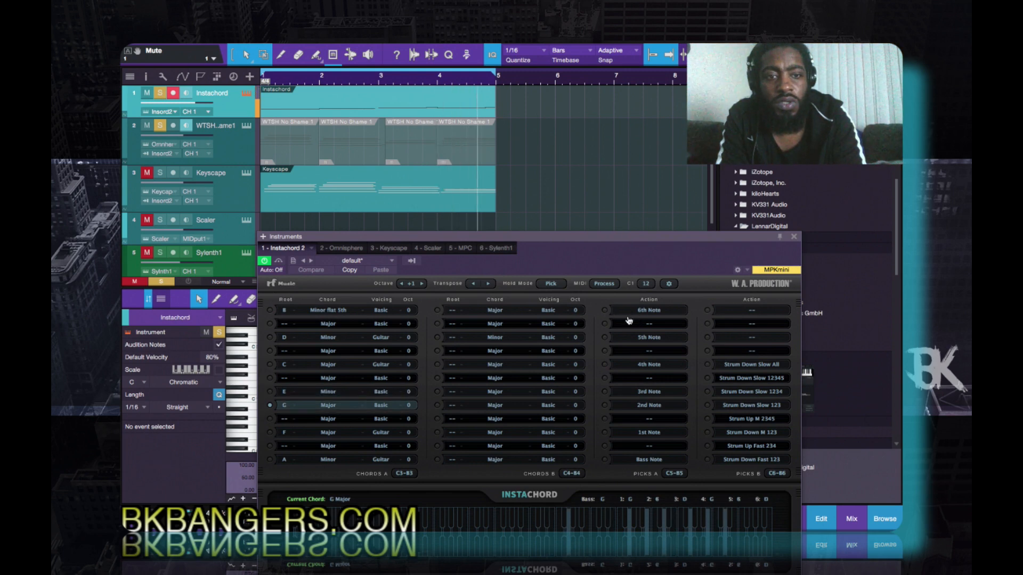
pyautogui.click(712, 367)
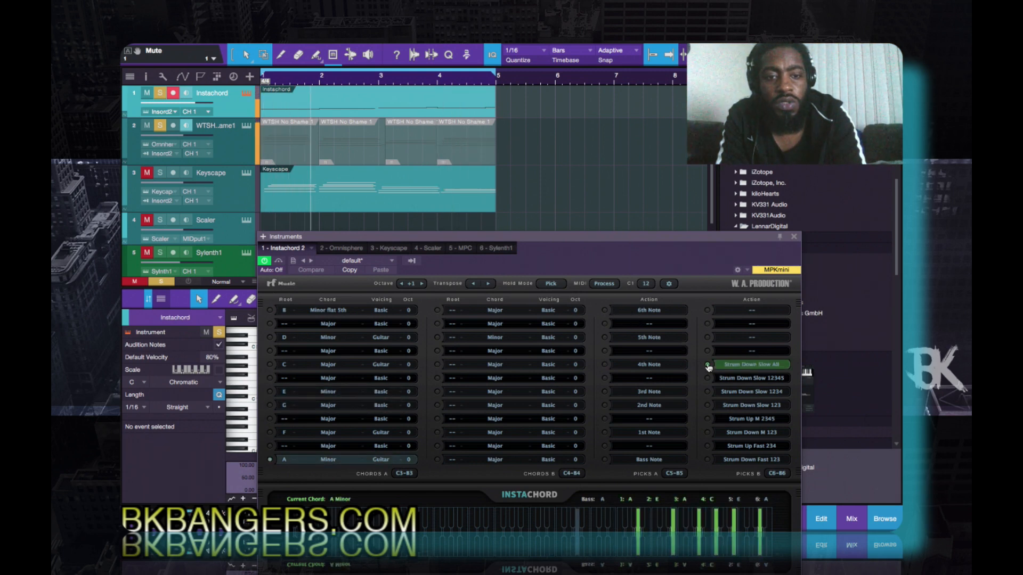
pyautogui.click(709, 380)
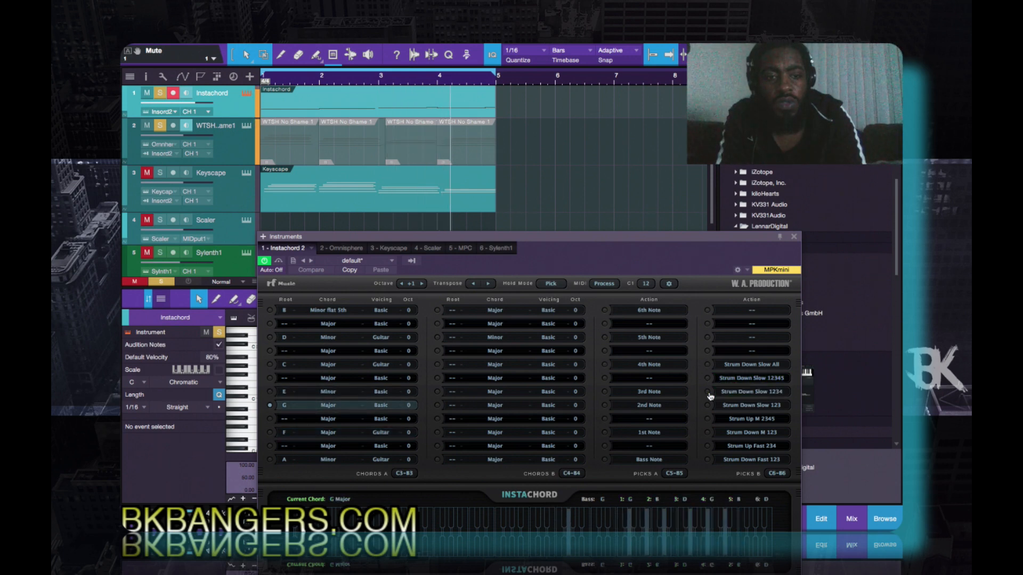
pyautogui.click(709, 368)
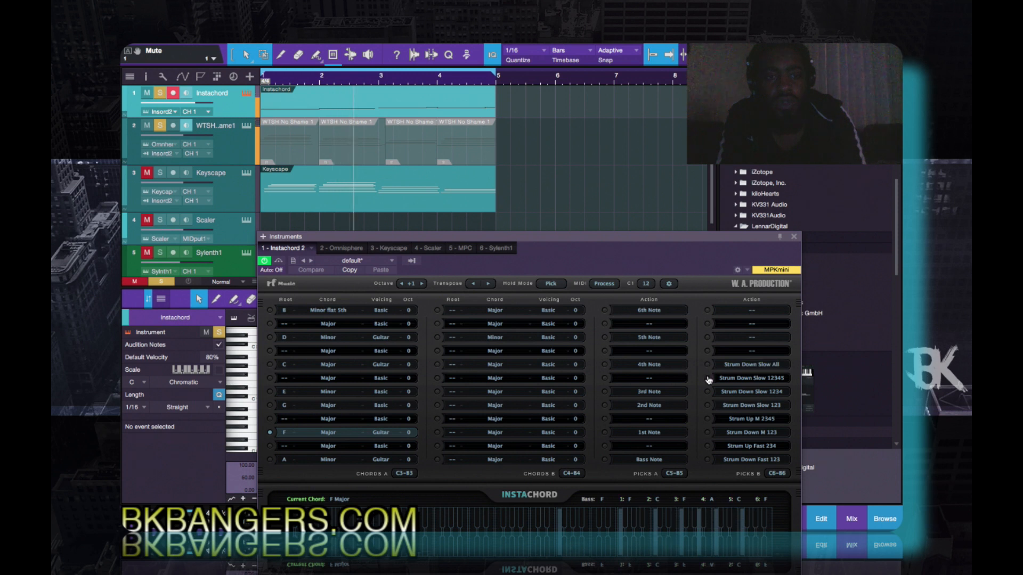
pyautogui.click(709, 380)
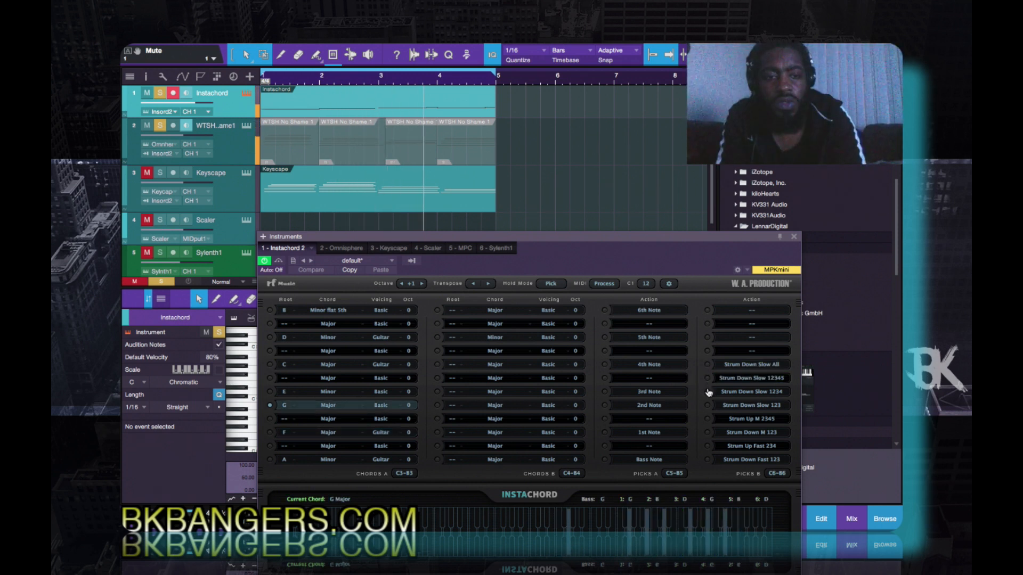
pyautogui.click(709, 393)
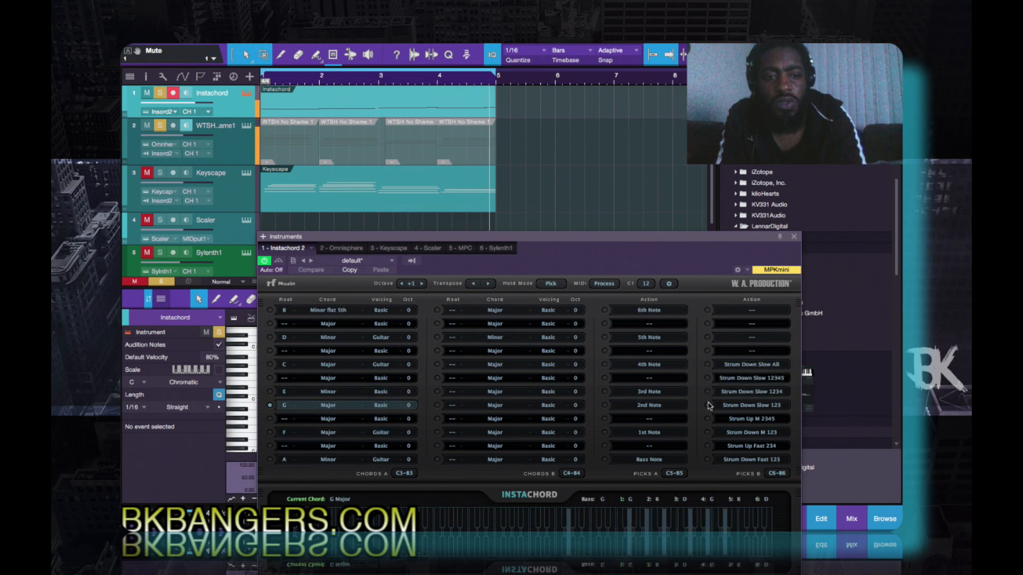
pyautogui.click(709, 407)
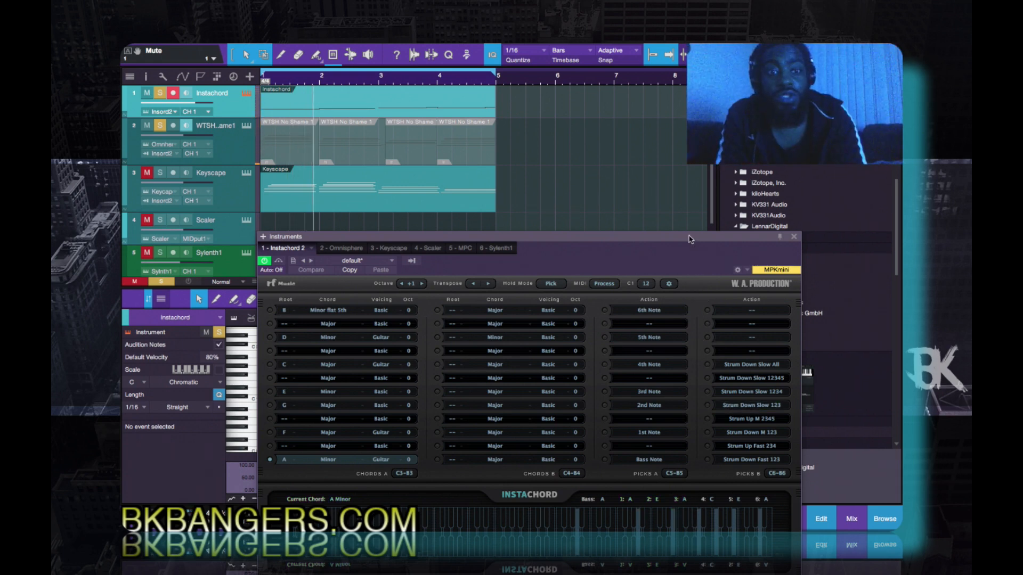
# - Move the instrument window clear of the transport and view the key-range options for Chords A without changing them
pyautogui.moveTo(689, 238); pyautogui.dragTo(688, 94)
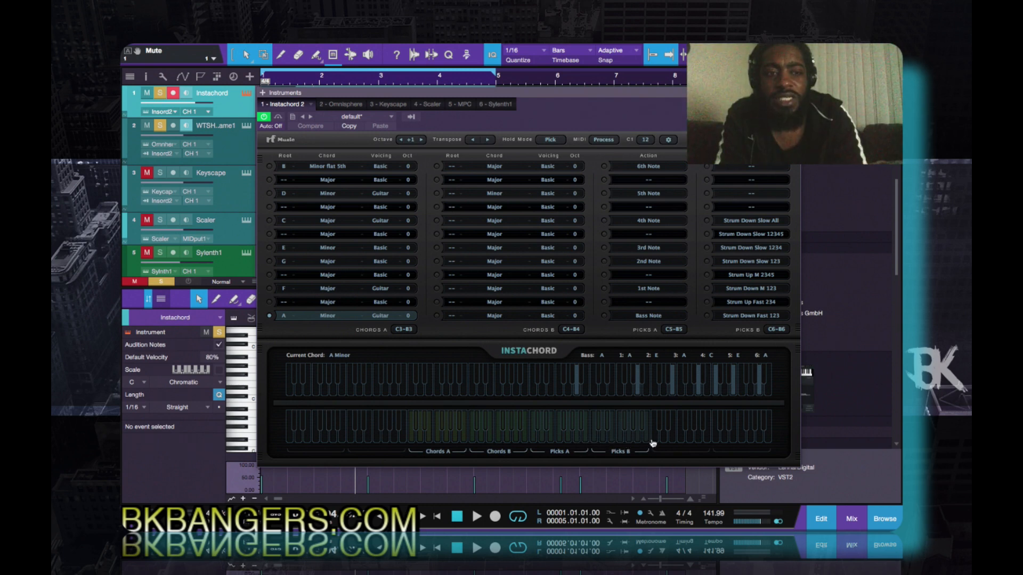
pyautogui.click(405, 328)
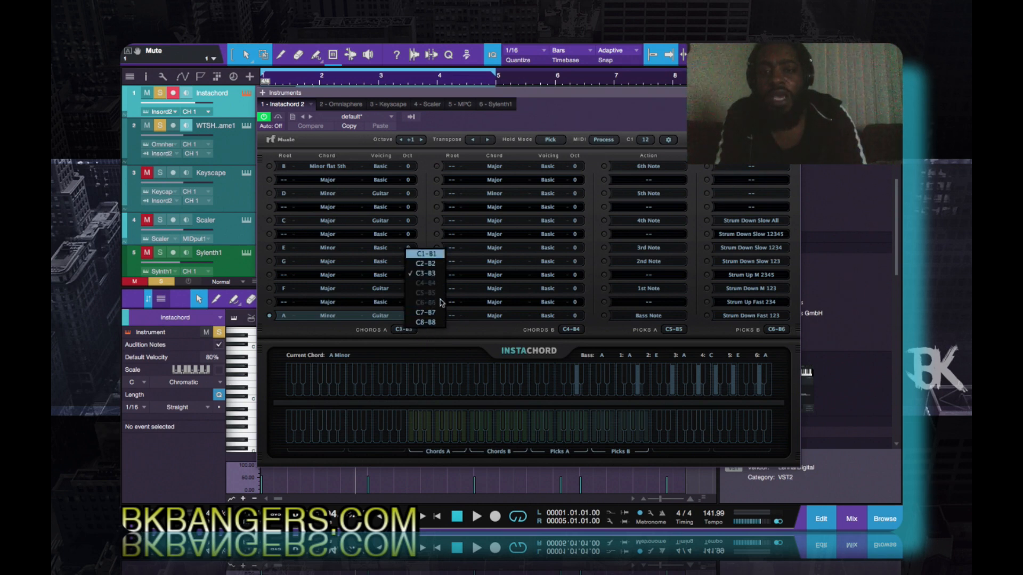
pyautogui.click(478, 335)
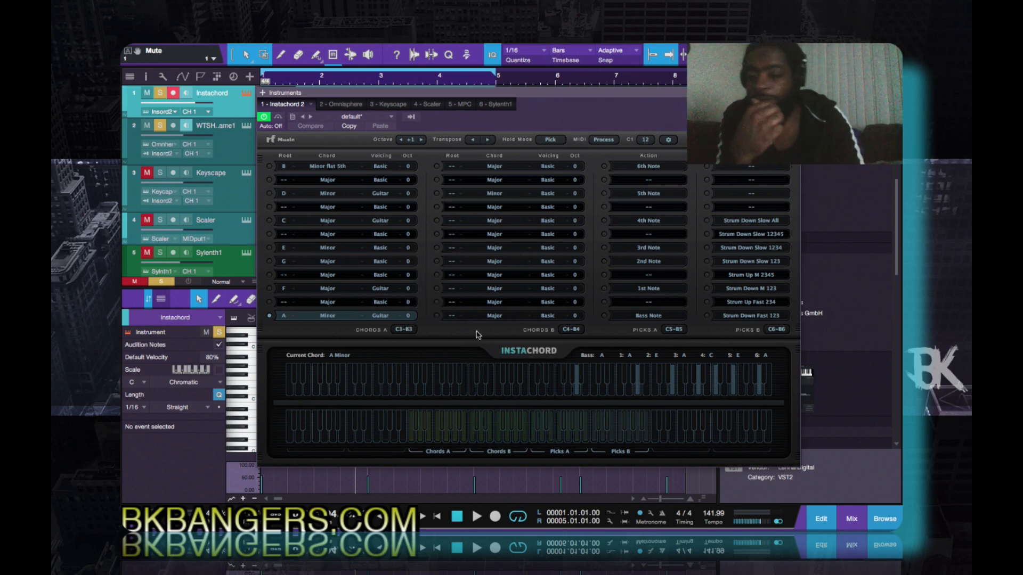
# - Browse the root and chord-type options of the A Minor slot, trying Major 7th and restoring Minor
pyautogui.click(286, 318)
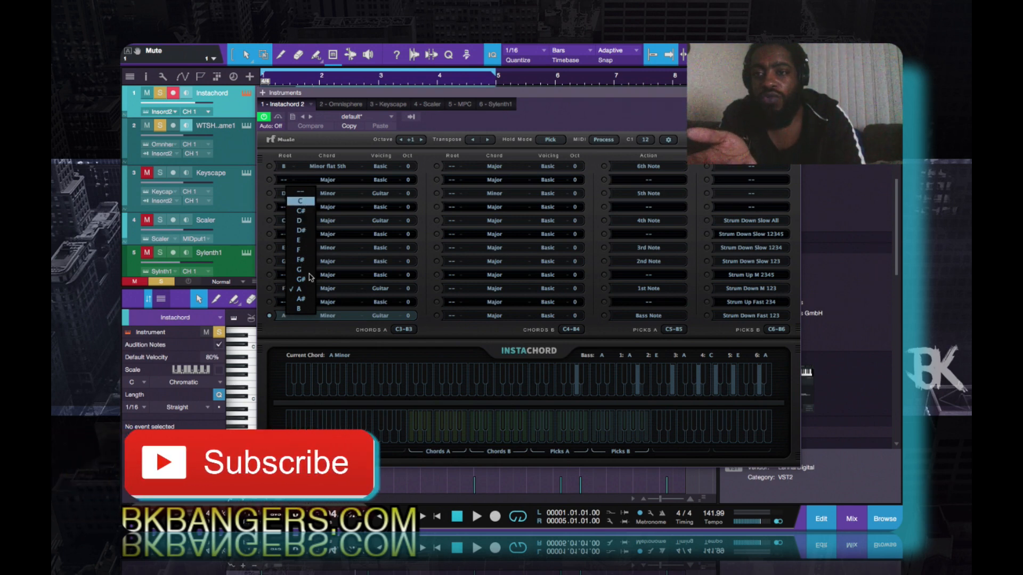
pyautogui.click(330, 315)
pyautogui.click(330, 315)
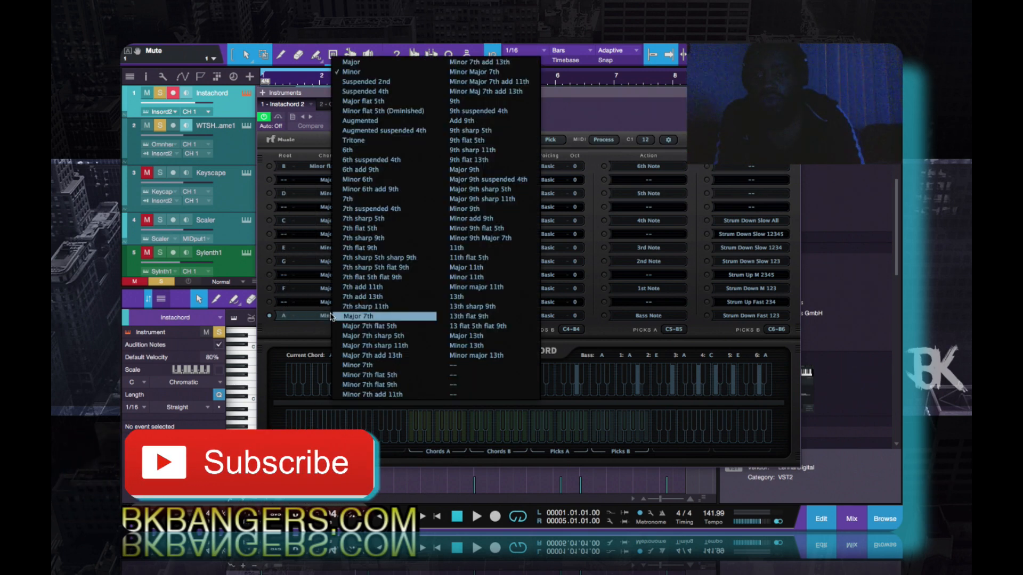
pyautogui.click(336, 317)
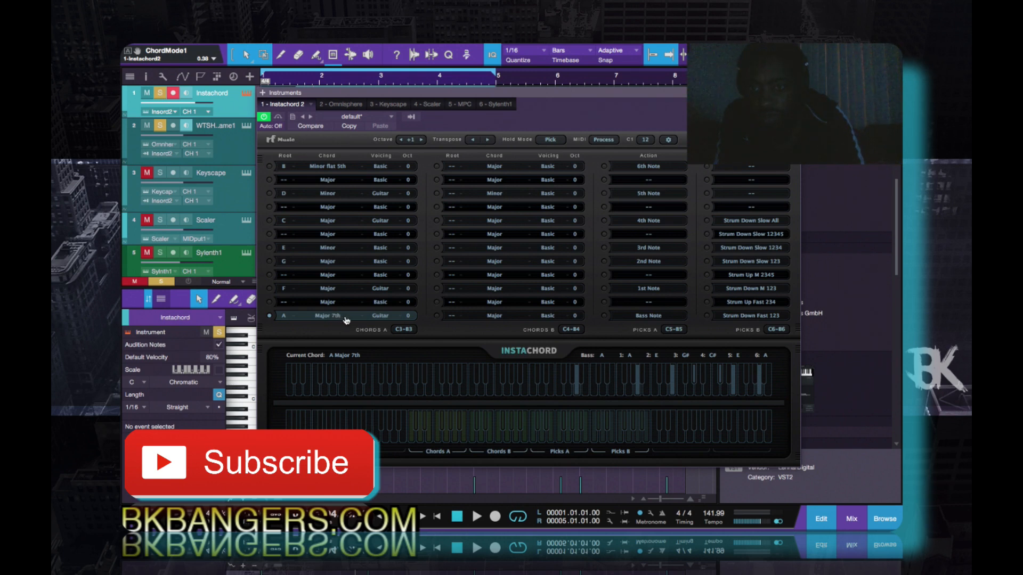
pyautogui.click(345, 319)
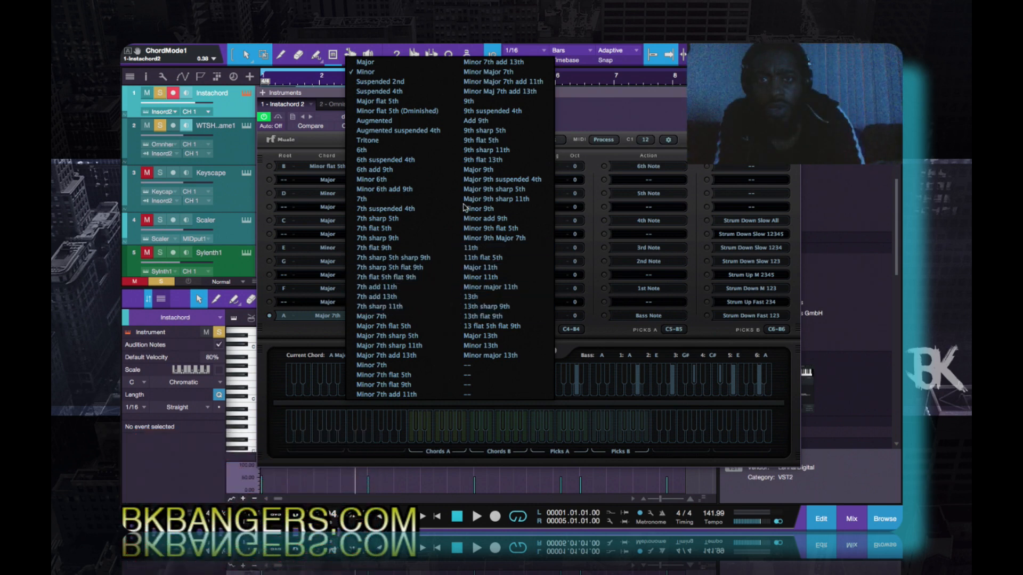
pyautogui.click(369, 74)
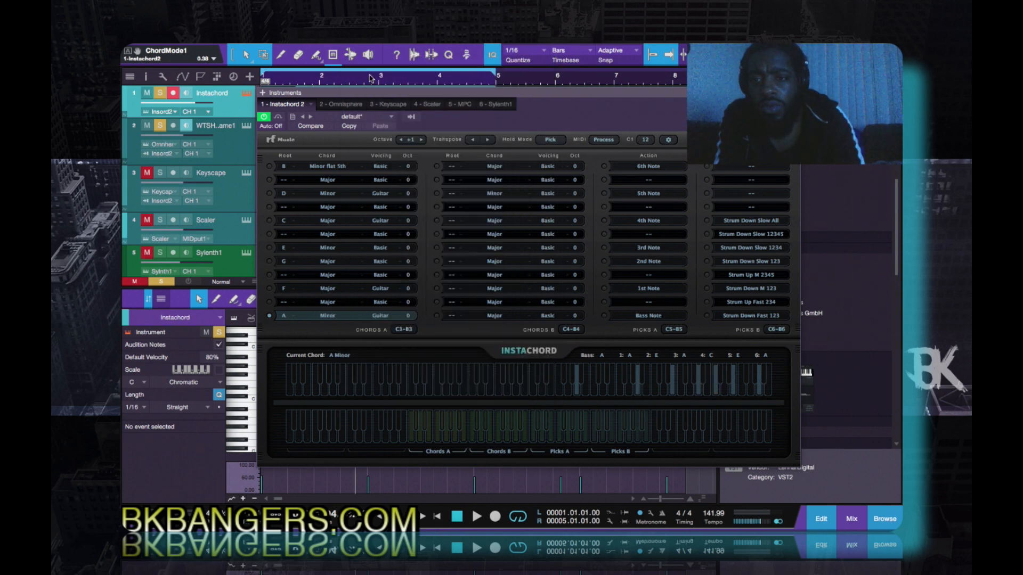
pyautogui.click(329, 317)
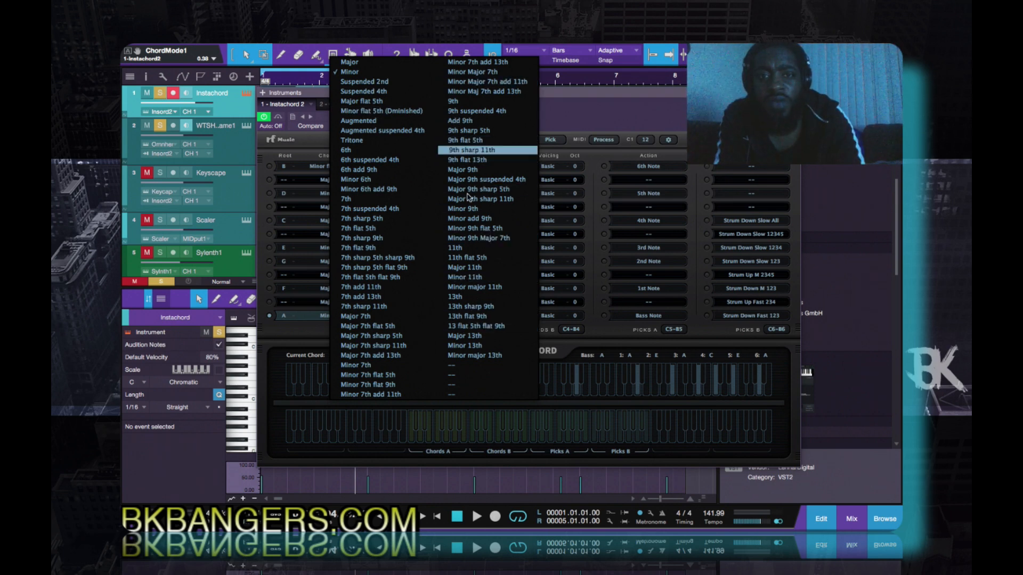
pyautogui.click(572, 111)
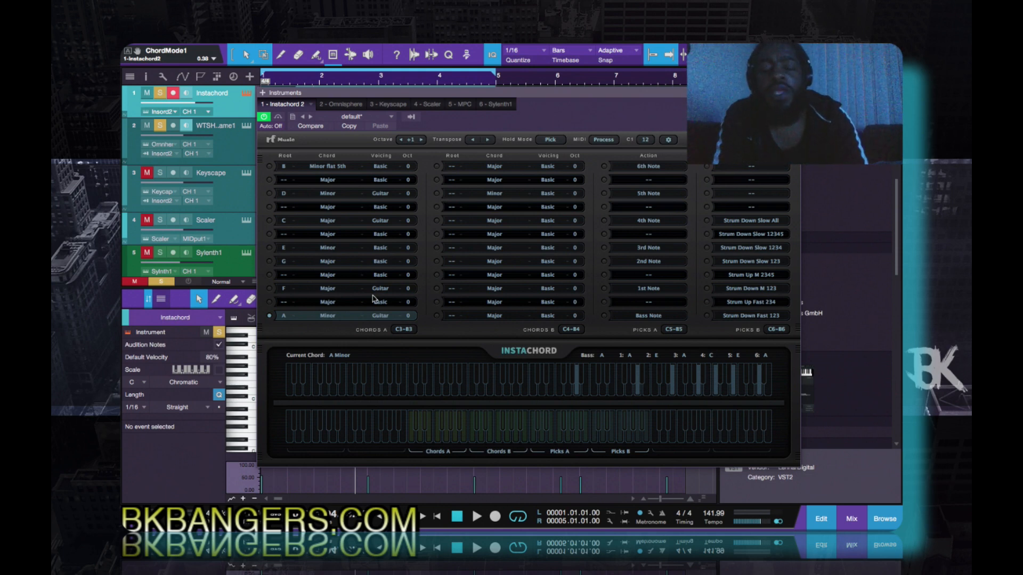
# - Review the A Minor slot's voicing options and the C1 note-number options, leaving both settings as they are
pyautogui.click(381, 319)
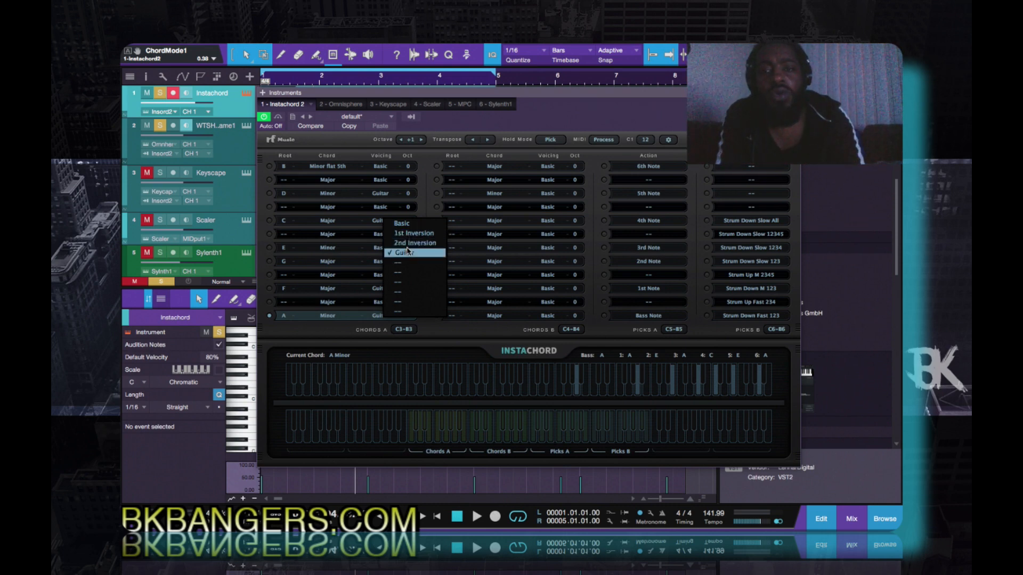
pyautogui.click(708, 221)
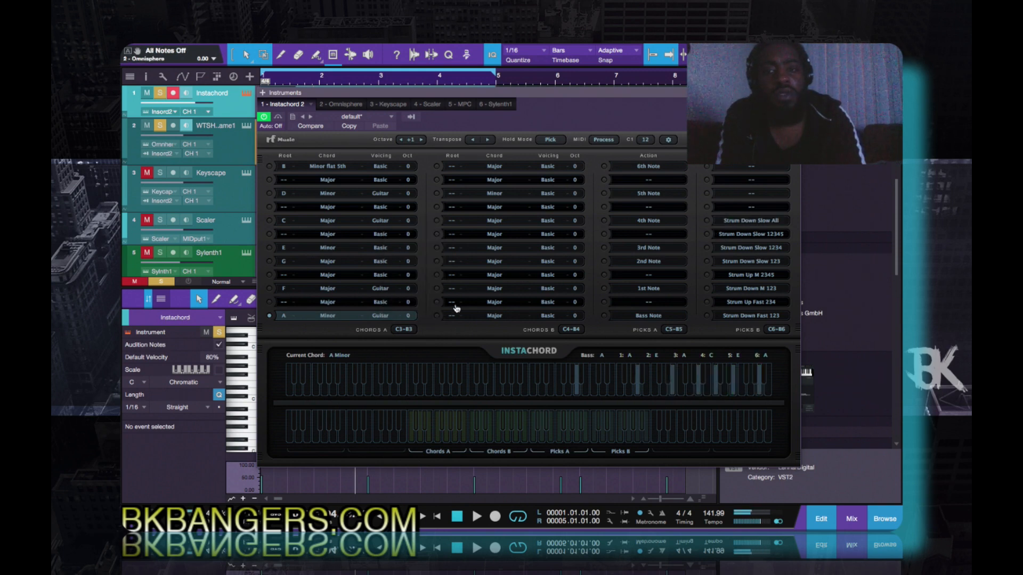
pyautogui.click(381, 317)
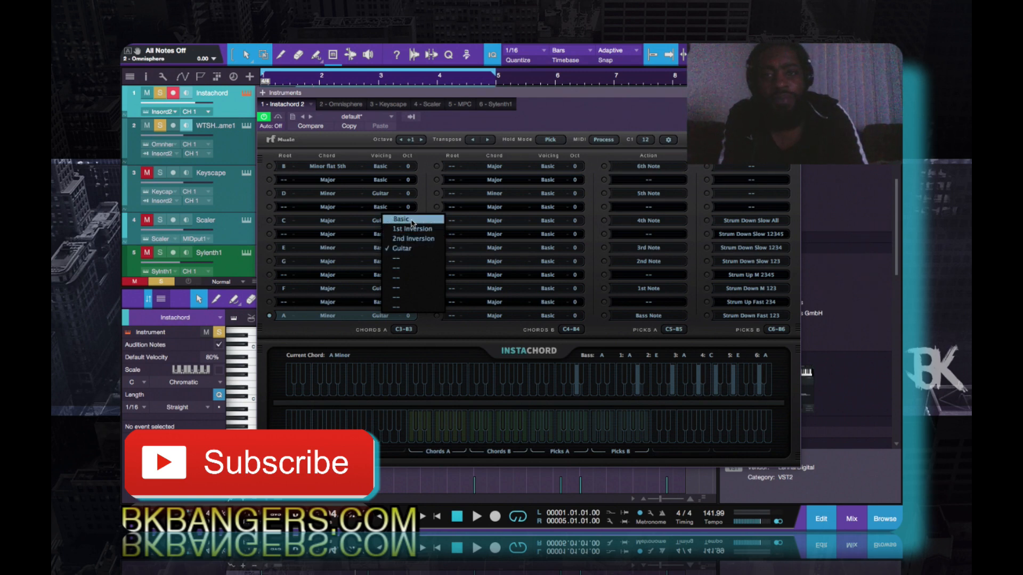
pyautogui.click(546, 120)
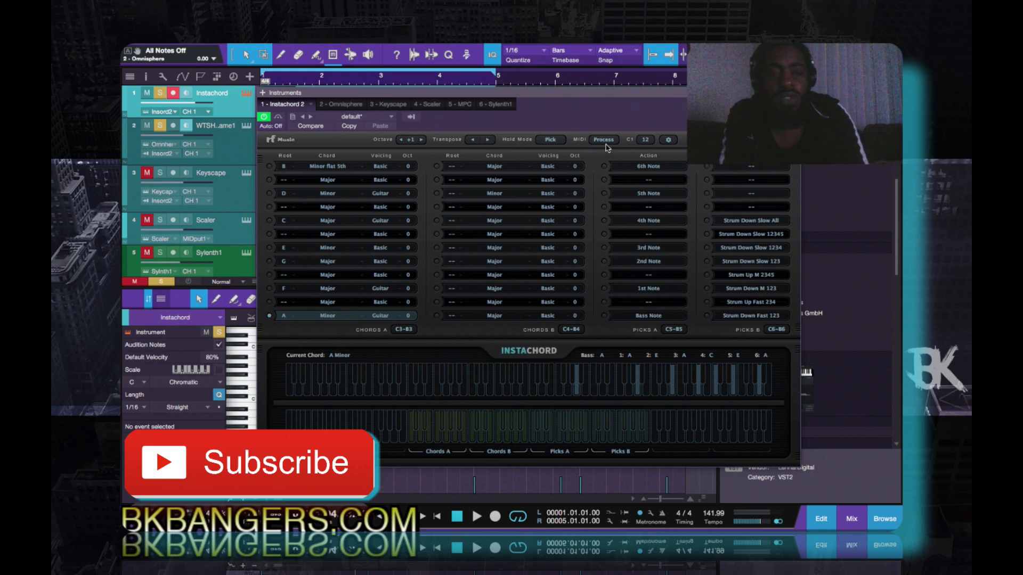
pyautogui.click(645, 140)
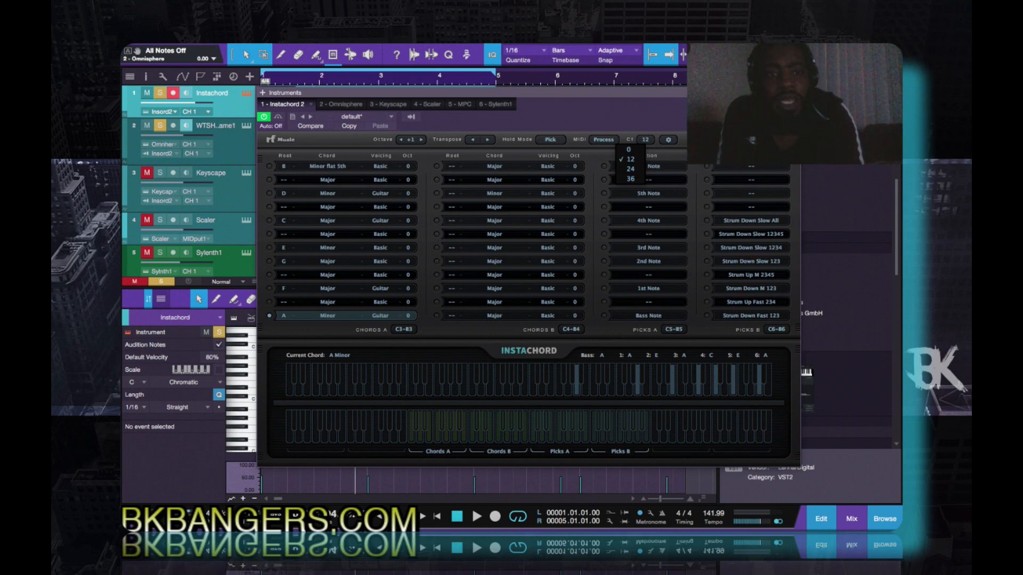
pyautogui.press('Escape')
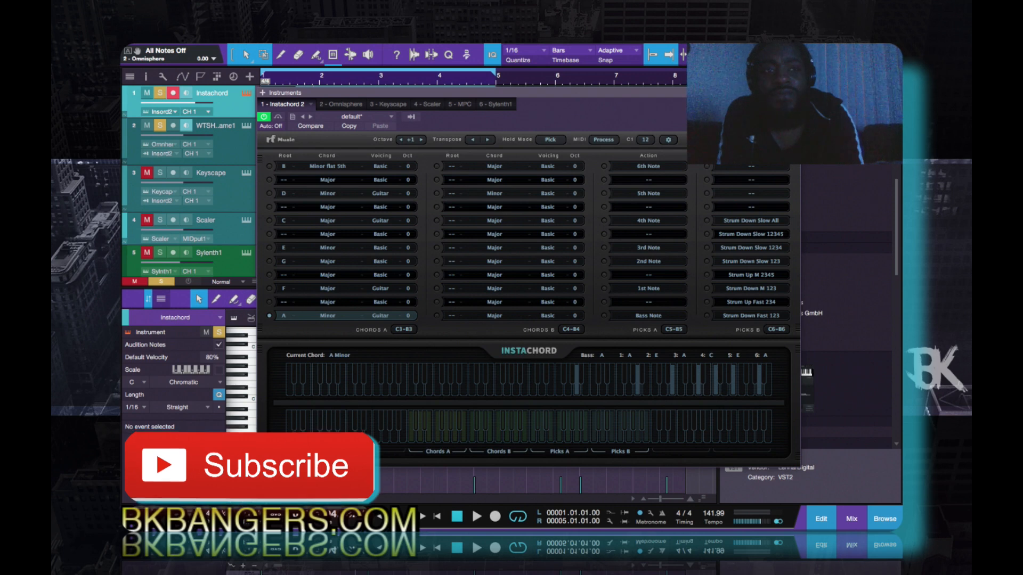
# - Close the Instachord window and unmute the four WTSH No Shame 1 clips on track 2
pyautogui.click(794, 93)
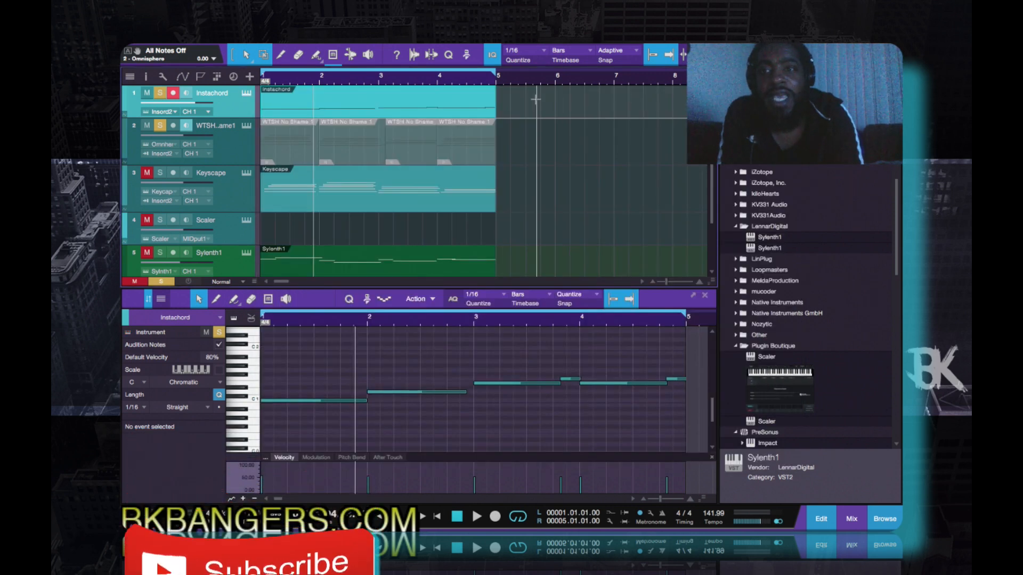
pyautogui.click(275, 151)
pyautogui.click(342, 158)
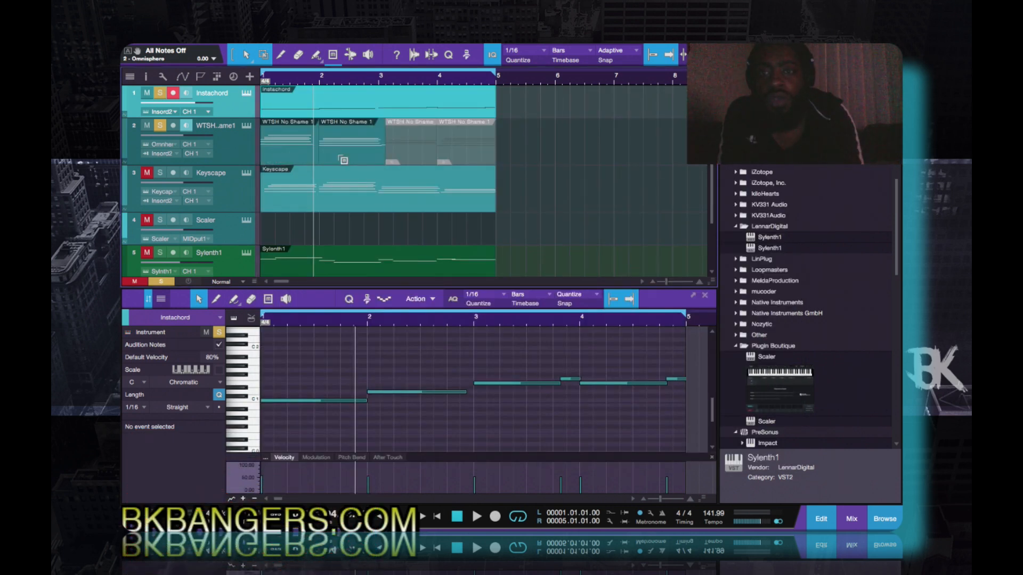
pyautogui.click(399, 158)
pyautogui.click(451, 157)
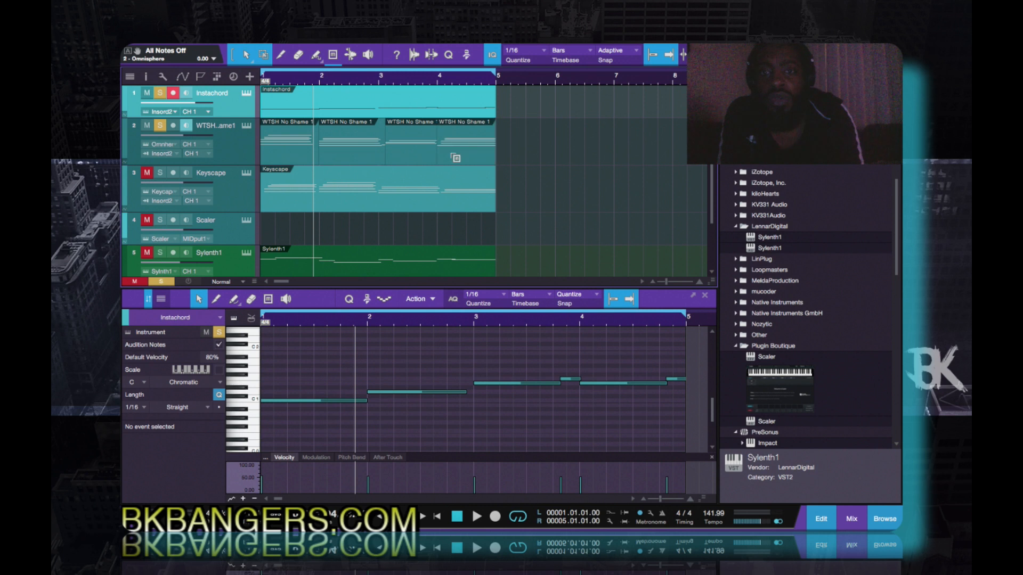
# - Set the instrument input of track 2, WTSH No Shame 1, to All Inputs and play back the loop to hear it
pyautogui.click(177, 155)
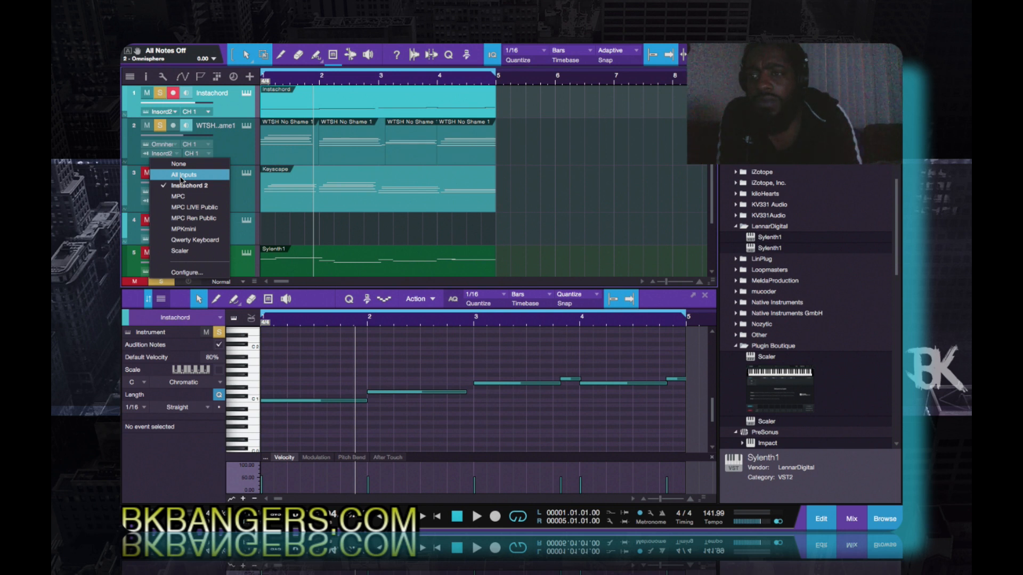
pyautogui.click(182, 176)
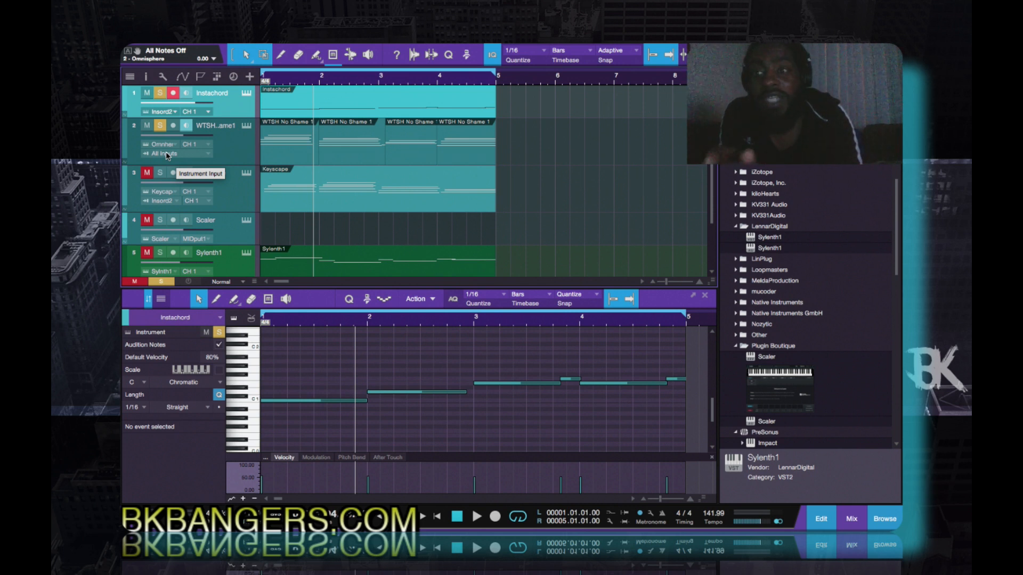
pyautogui.press('space')
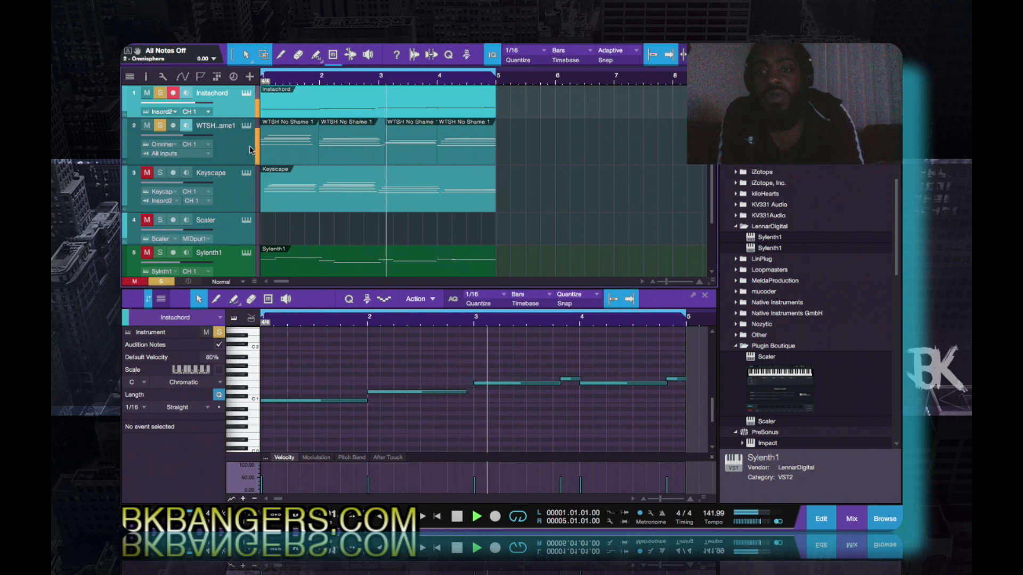
pyautogui.press('space')
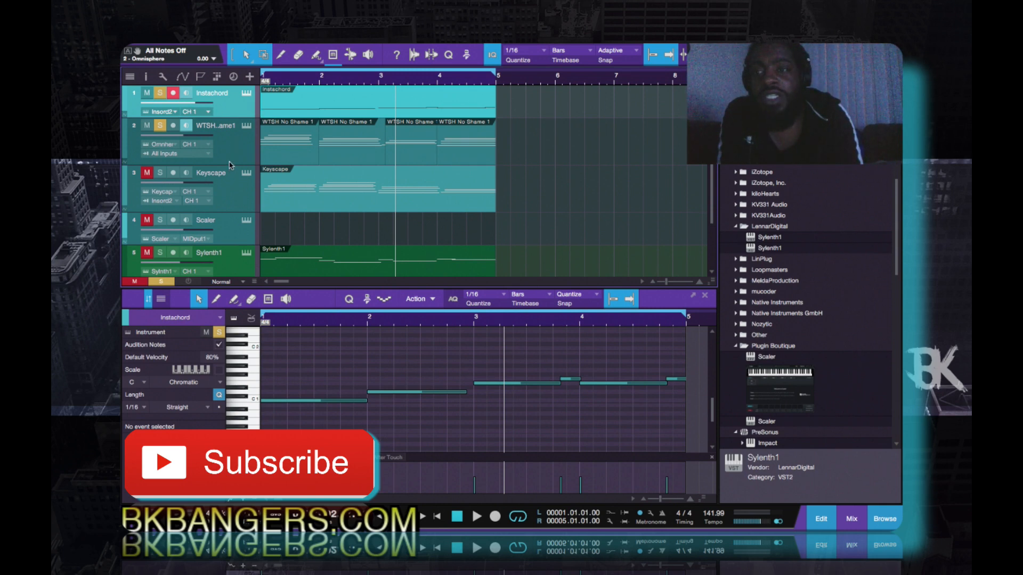
# - Review track 2's instrument input options, keeping All Inputs, and view the notes of its first clip in the note editor
pyautogui.press('Down')
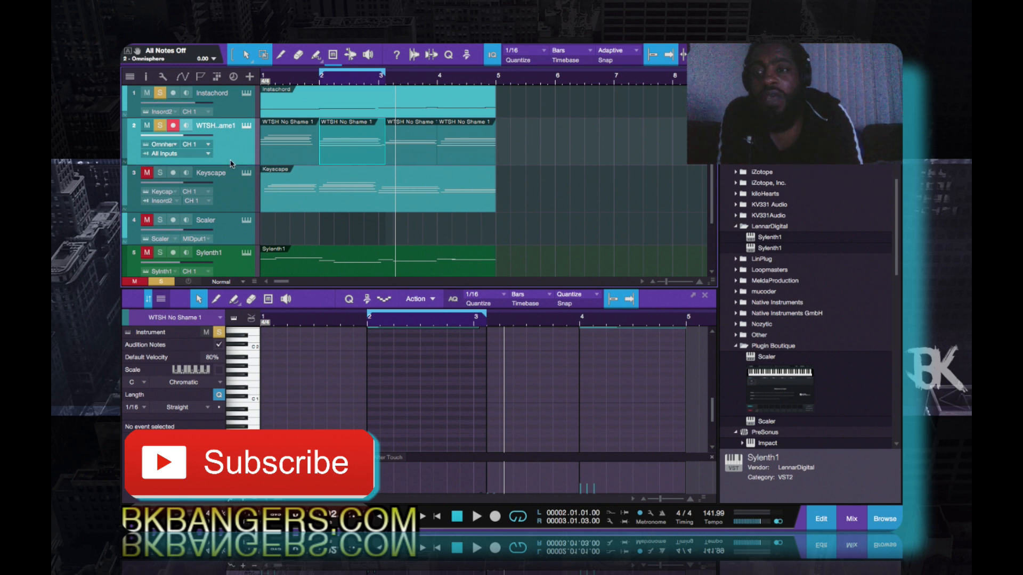
pyautogui.moveTo(230, 164); pyautogui.dragTo(228, 182)
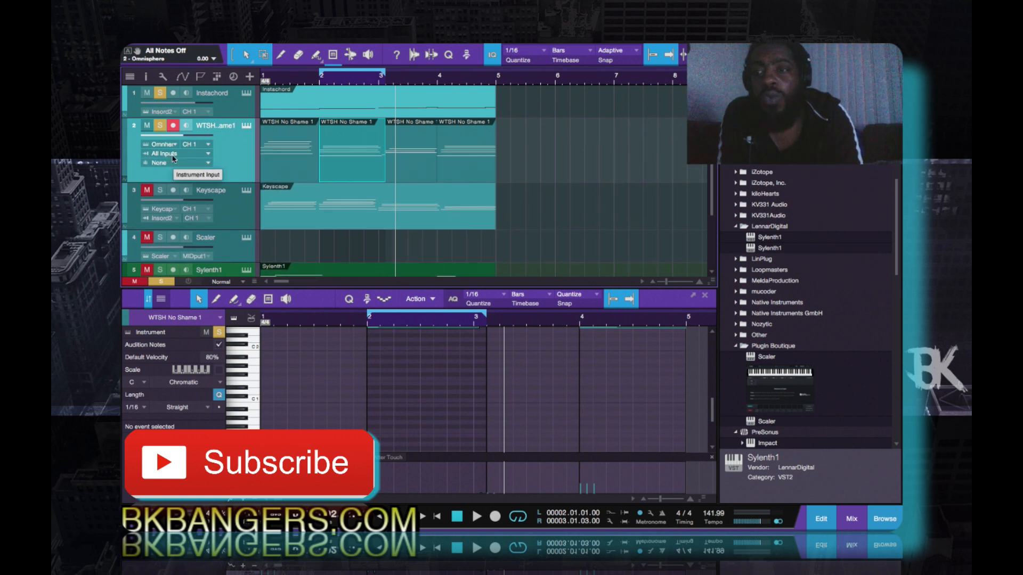
pyautogui.click(208, 155)
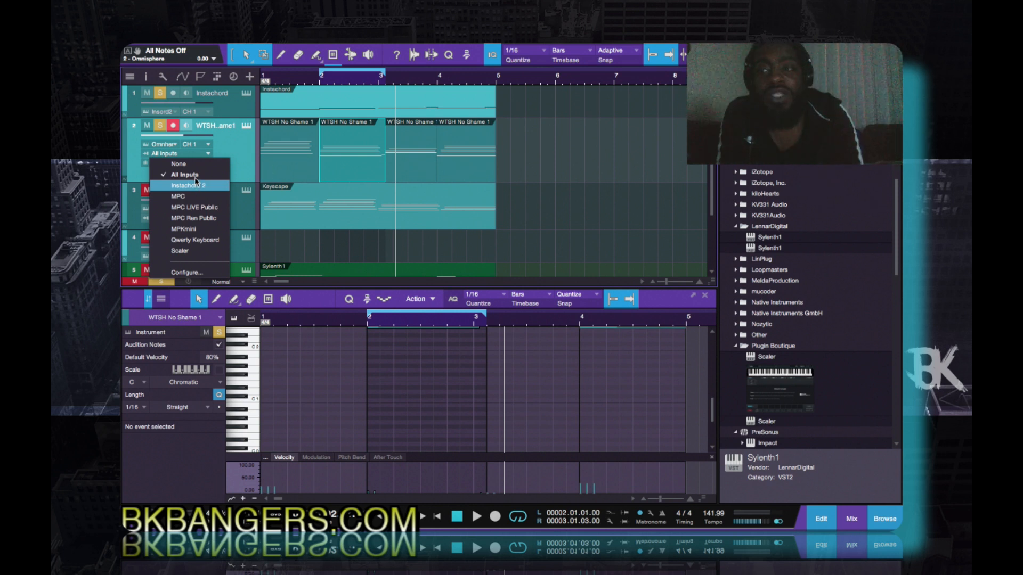
pyautogui.click(196, 185)
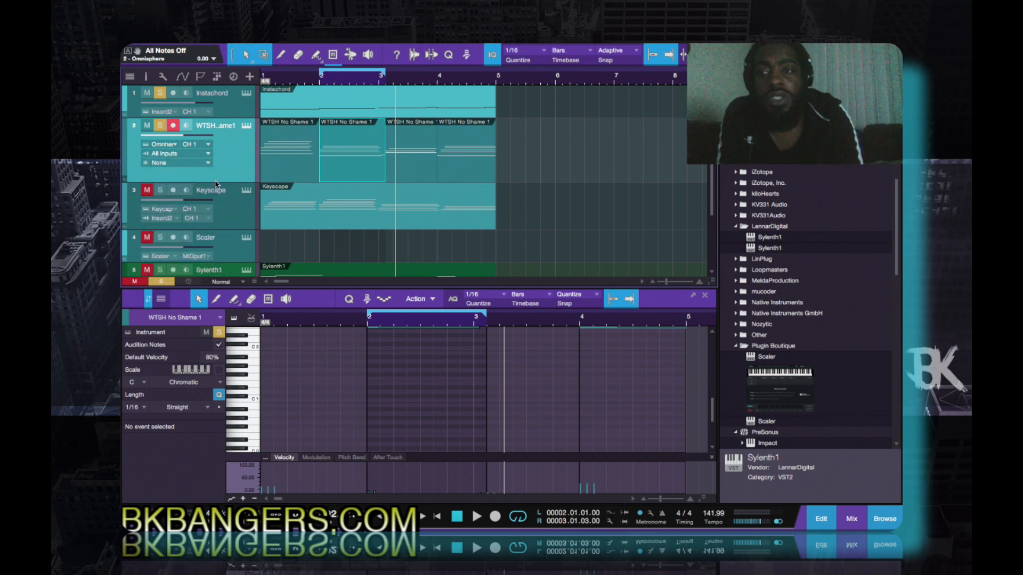
pyautogui.moveTo(216, 182); pyautogui.dragTo(217, 162)
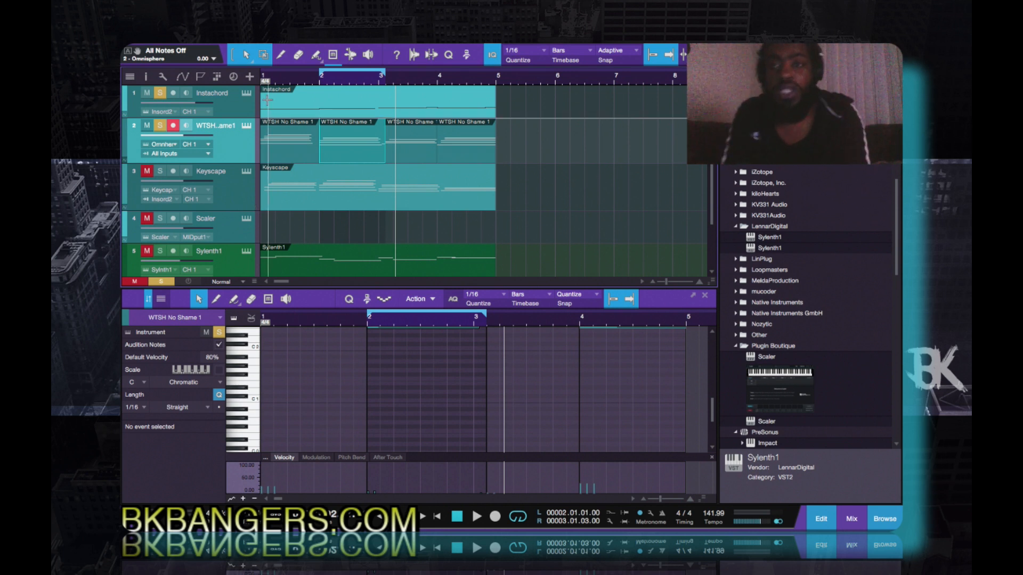
pyautogui.click(287, 151)
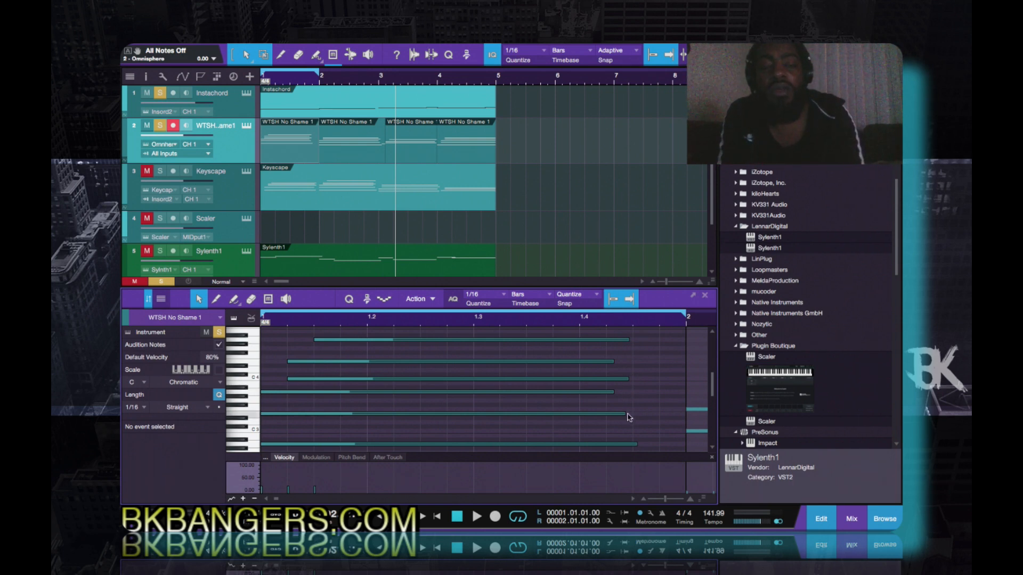
pyautogui.click(708, 296)
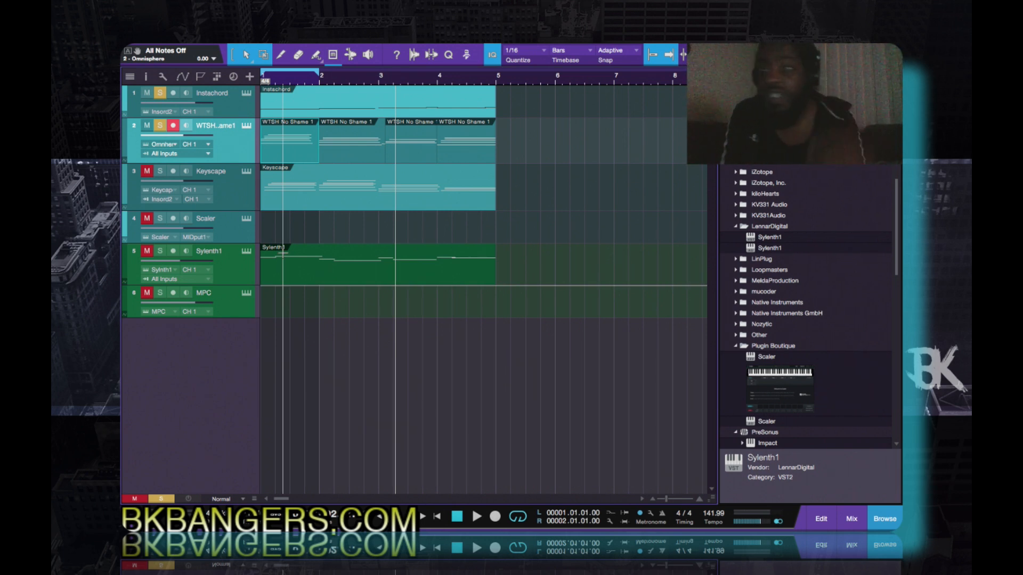
# - Solo the Keyscape track during playback and set the loop range to span all the clips
pyautogui.click(395, 285)
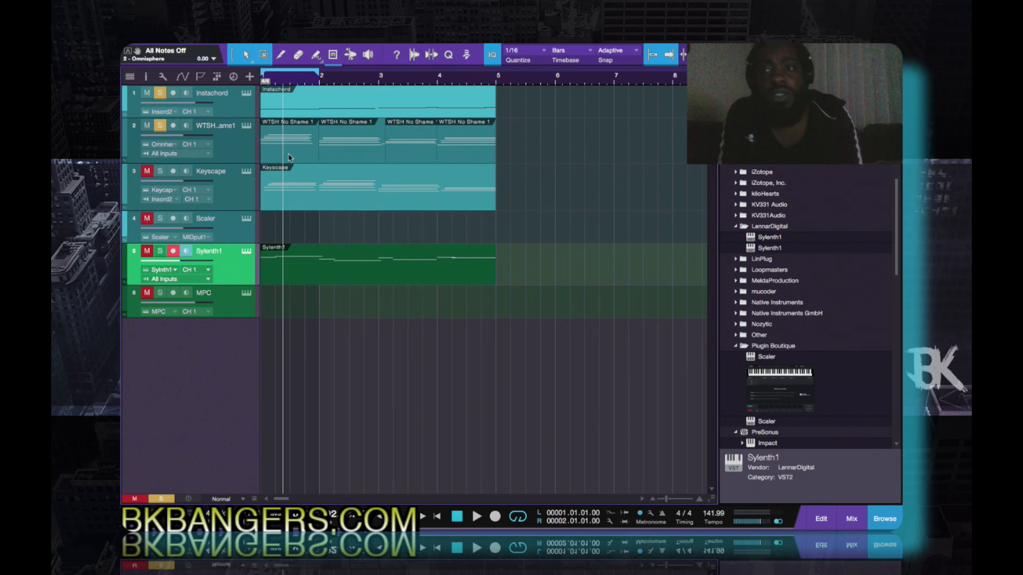
pyautogui.press('space')
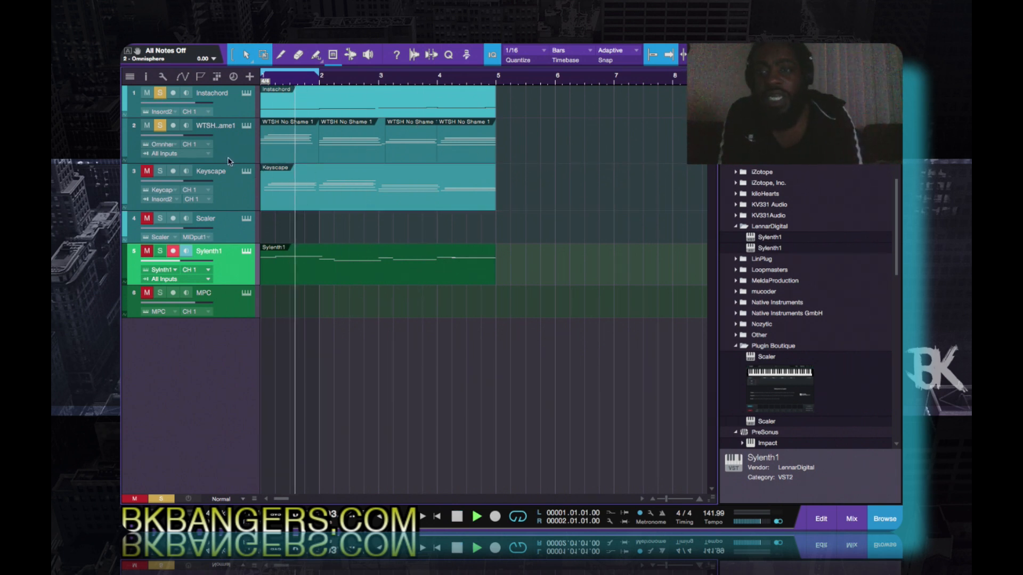
pyautogui.click(161, 171)
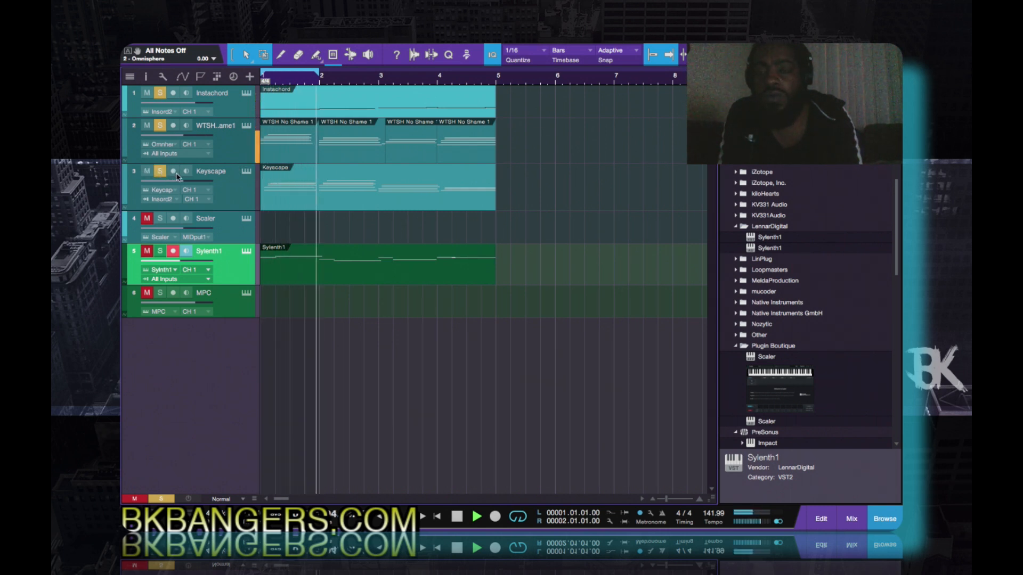
pyautogui.hotkey('ctrl', 'a')
pyautogui.press('p')
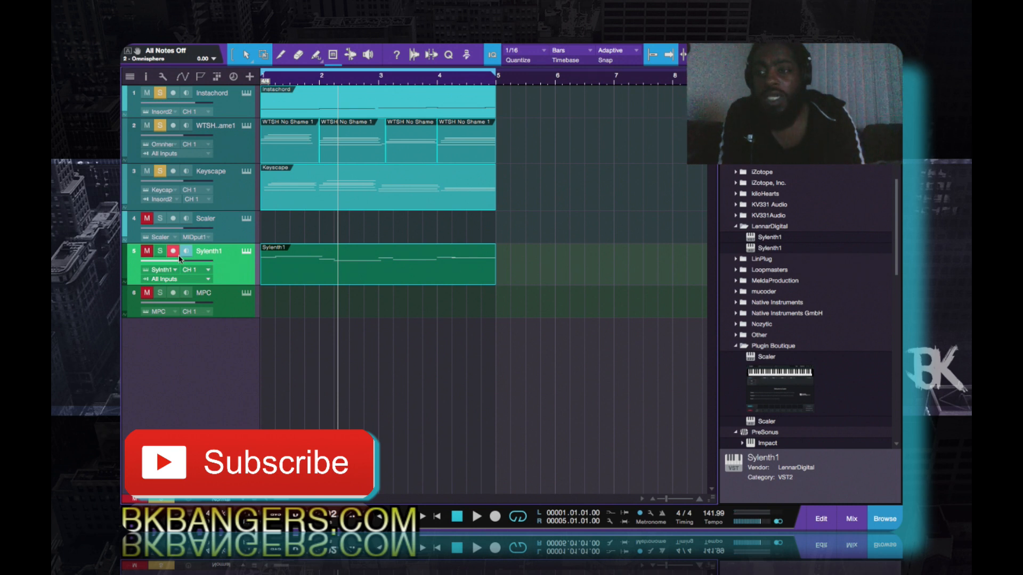
# - Open the Sylenth1 clip in the note editor, solo its track and play it with the other soloed parts
pyautogui.doubleClick(306, 273)
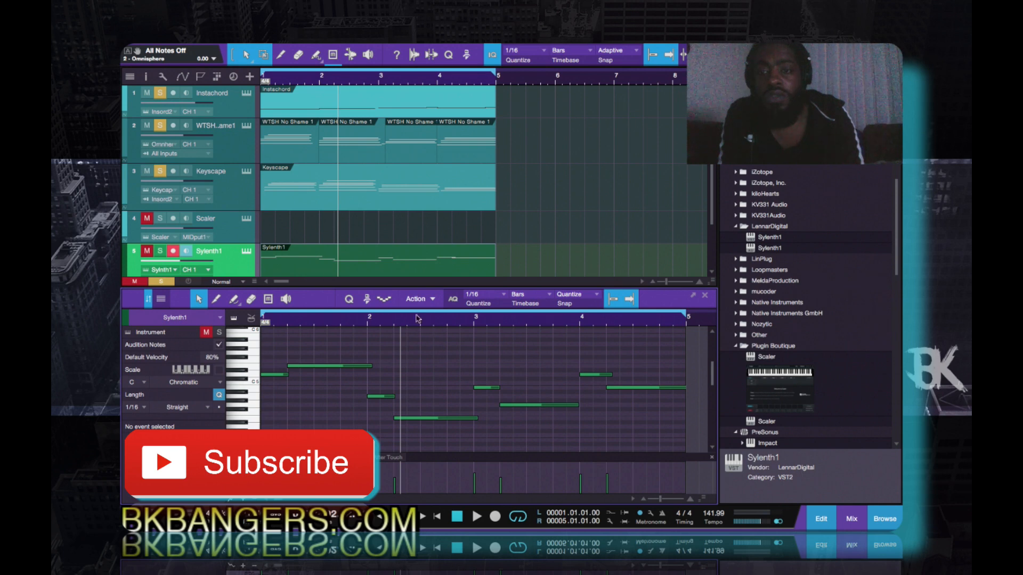
pyautogui.click(160, 250)
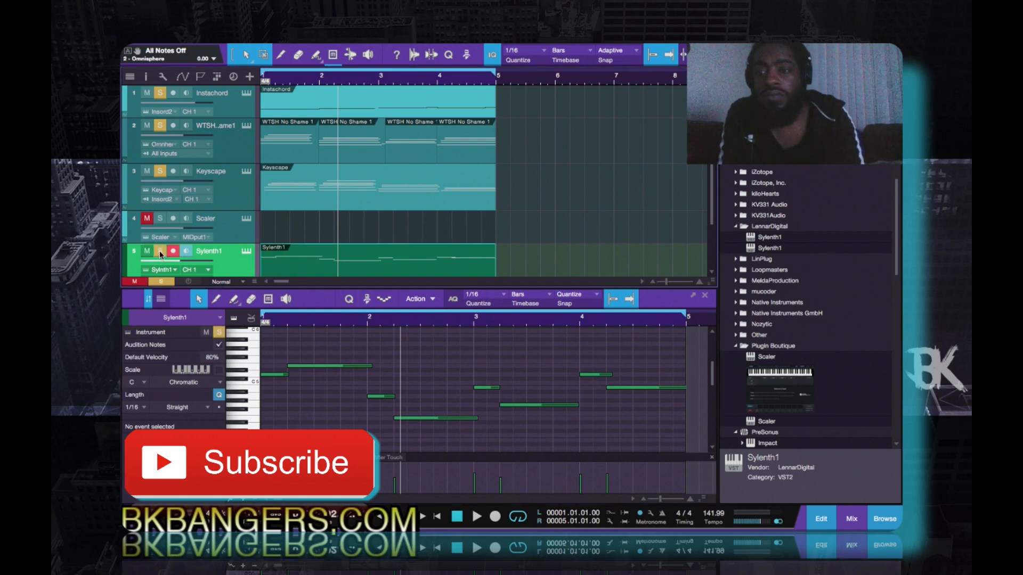
pyautogui.press('space')
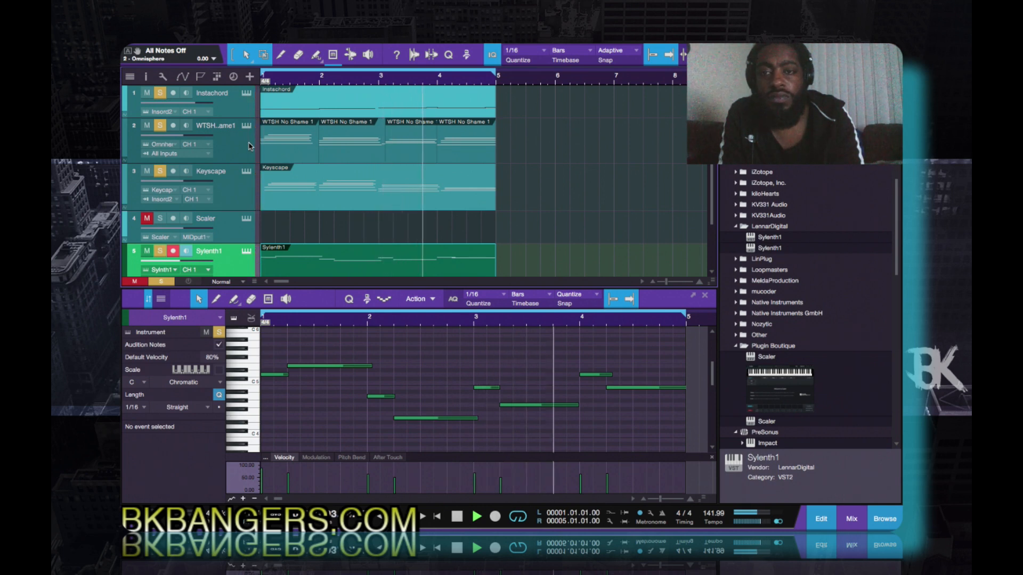
pyautogui.press('space')
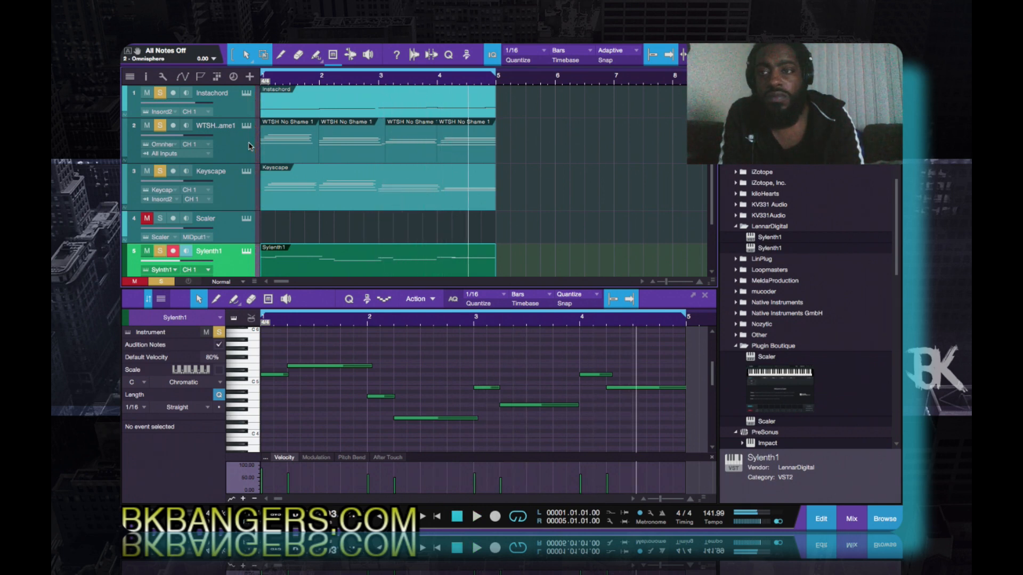
# - Open the Instachord instrument window and hide the browser, moving the window clear of the track area
pyautogui.click(246, 93)
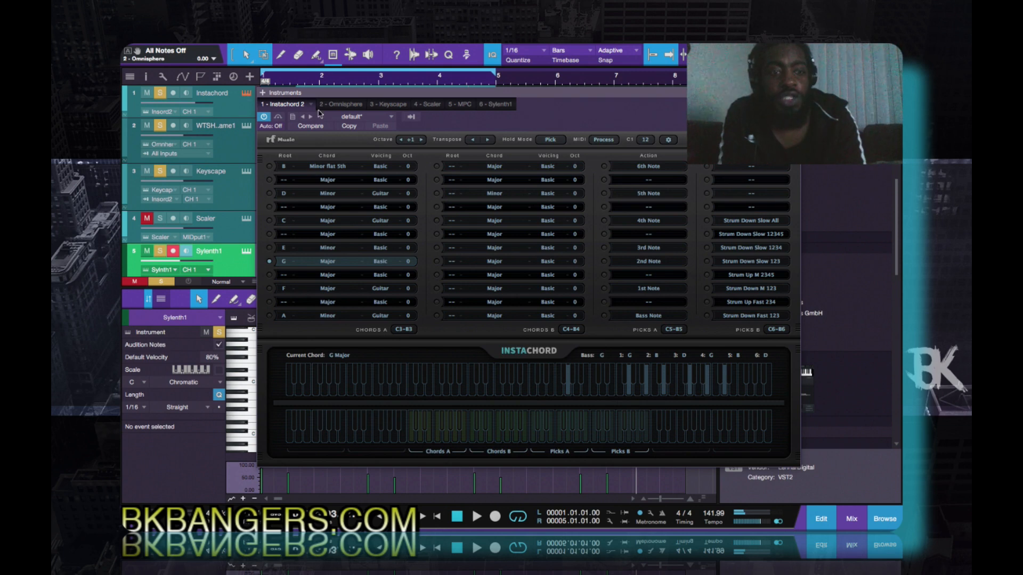
pyautogui.click(887, 510)
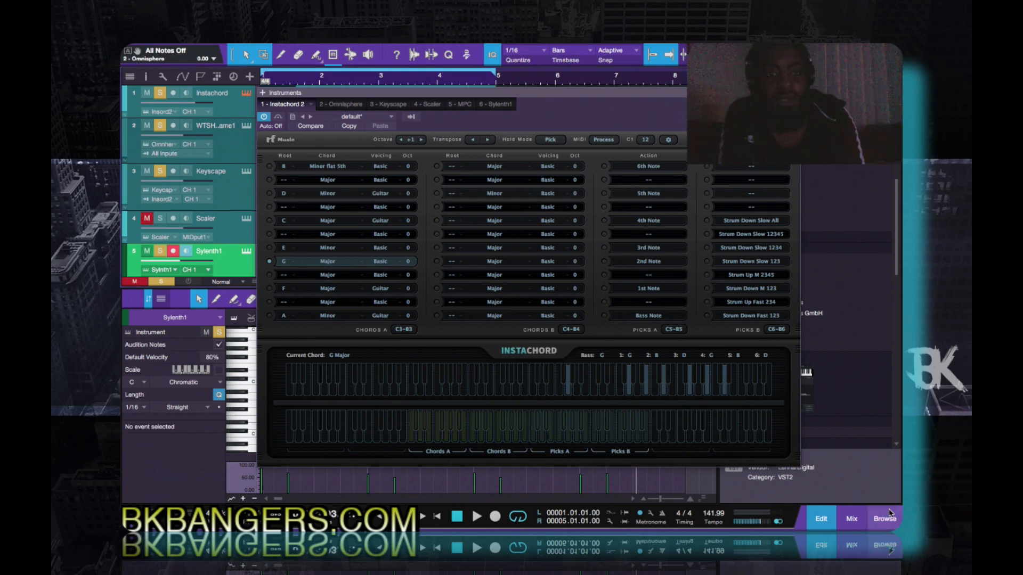
pyautogui.moveTo(586, 93); pyautogui.dragTo(680, 92)
# - Try InstaChord's Octave setting at 0 and +1, set it to -1, and audition the Bass Note action
pyautogui.click(496, 140)
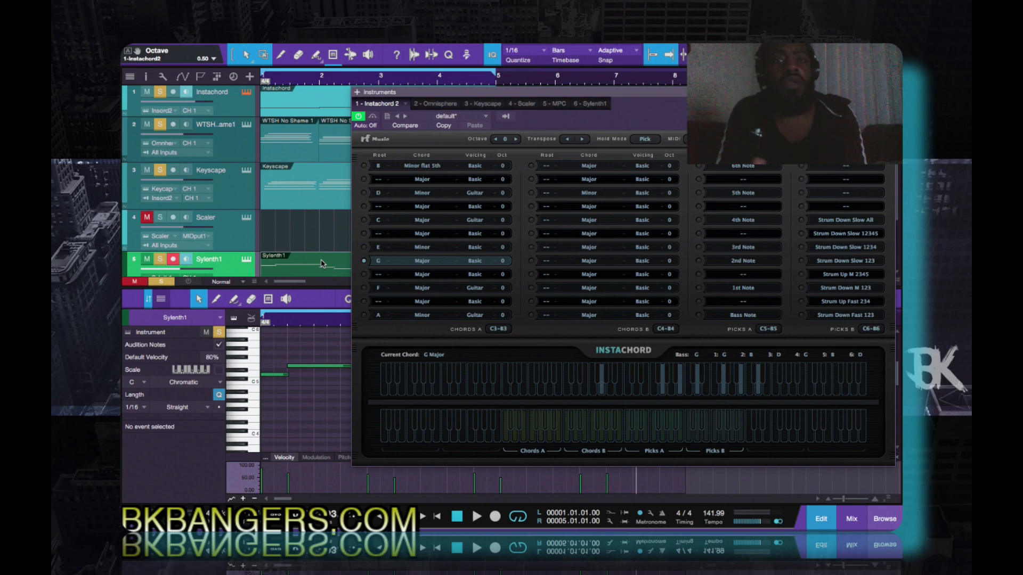
pyautogui.click(516, 139)
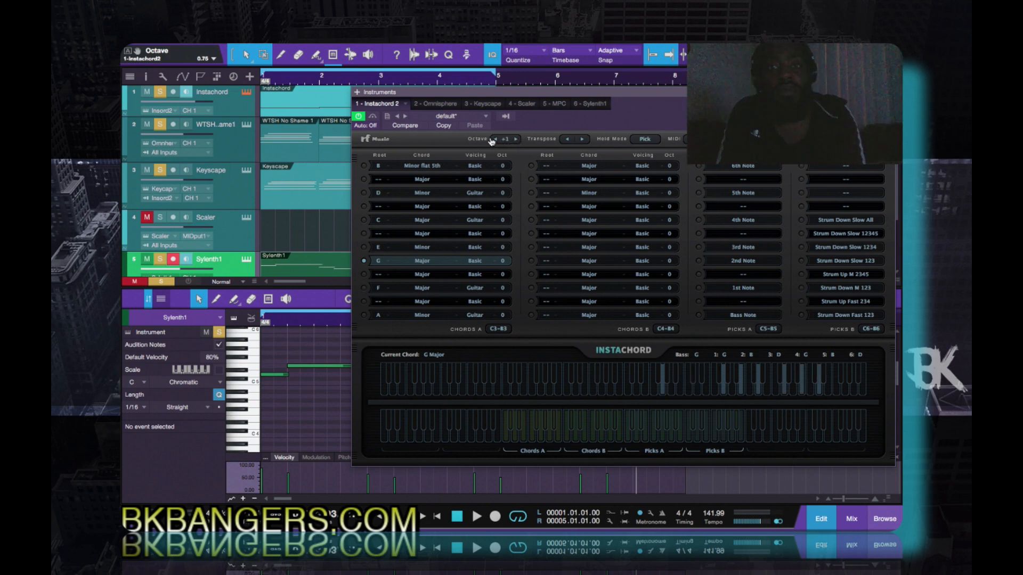
pyautogui.click(495, 140)
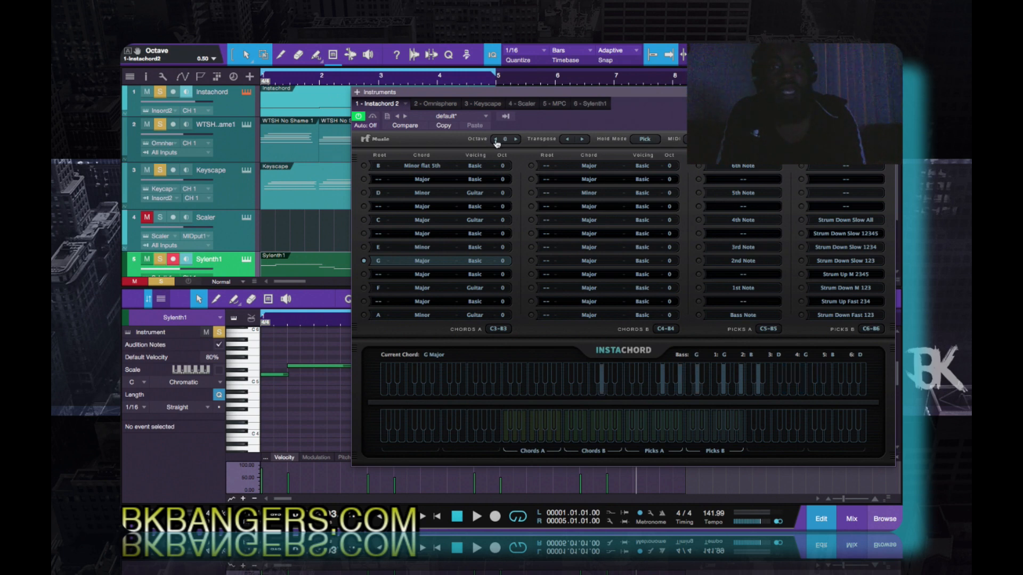
pyautogui.click(495, 140)
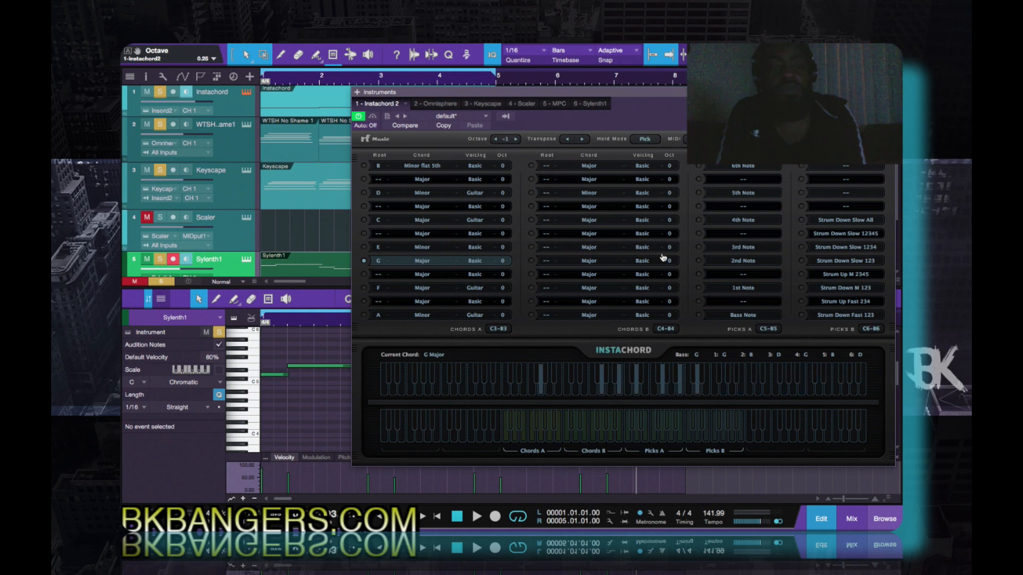
pyautogui.click(702, 318)
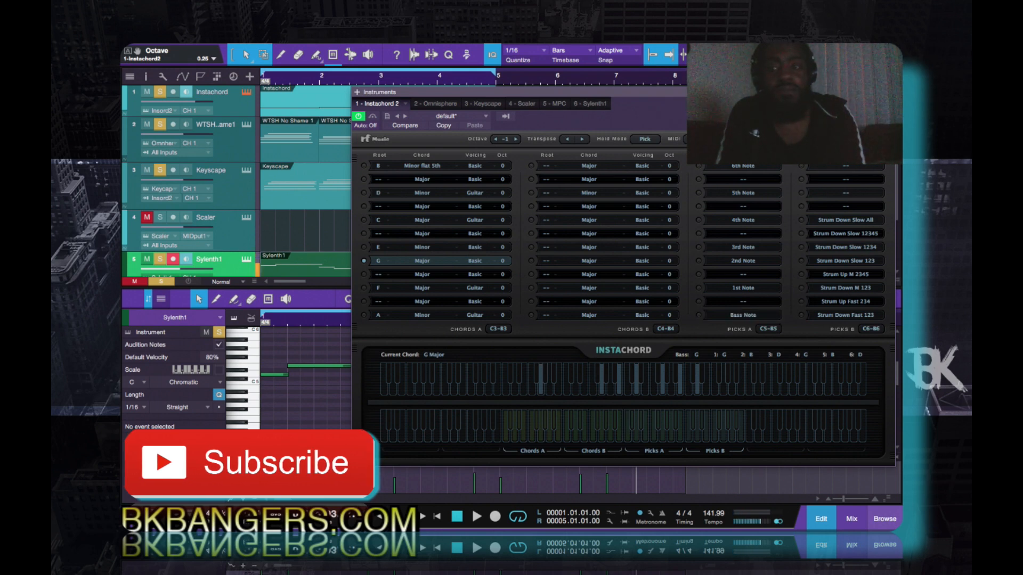
# - Close the Instachord window and the note editor to leave the full arrangement in view
pyautogui.moveTo(799, 92); pyautogui.dragTo(705, 97)
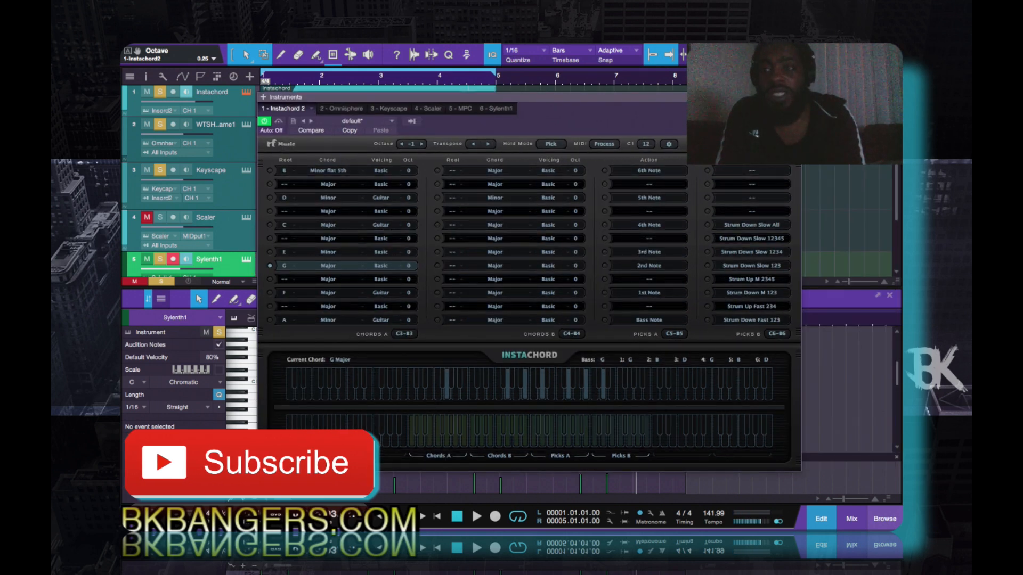
pyautogui.click(794, 97)
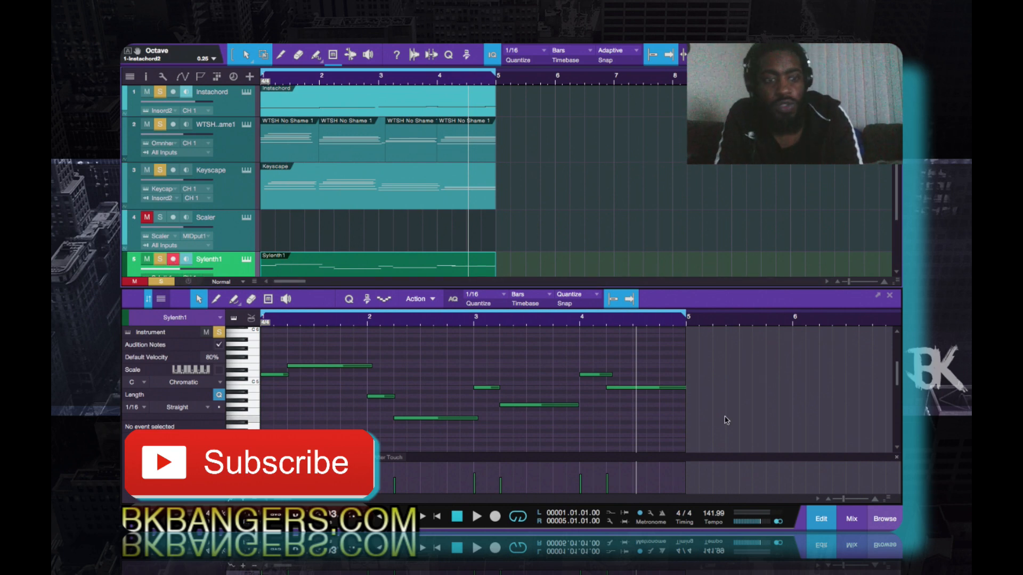
pyautogui.click(823, 522)
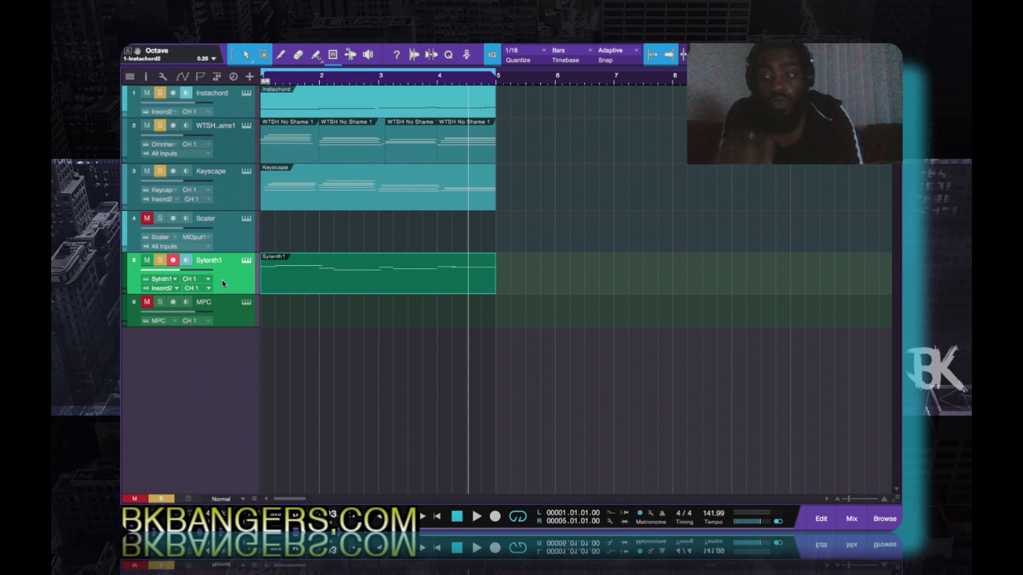
# - Set the Sylenth1 track's instrument input to All Inputs and turn off monitoring on the Instachord track
pyautogui.click(176, 290)
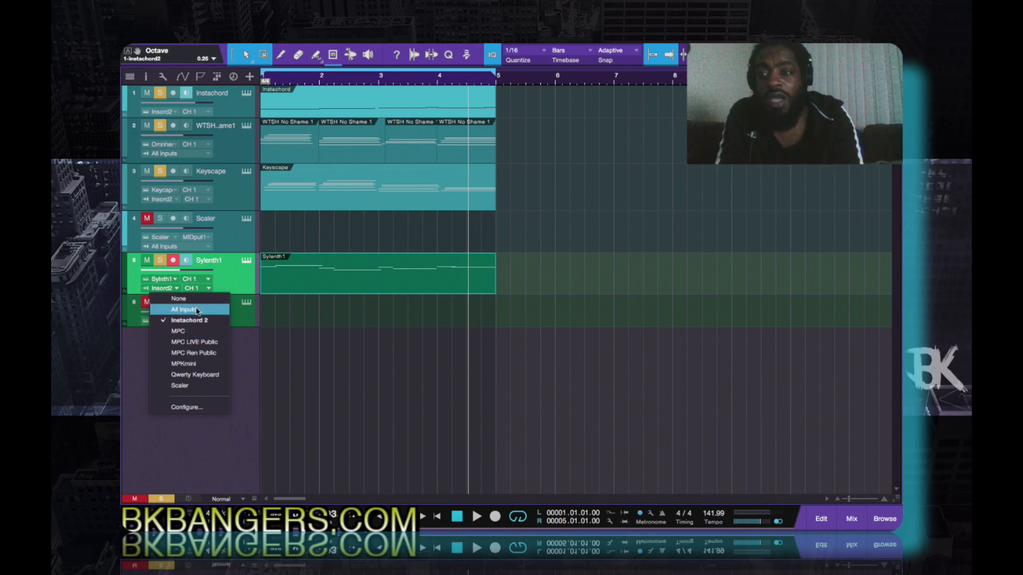
pyautogui.click(197, 310)
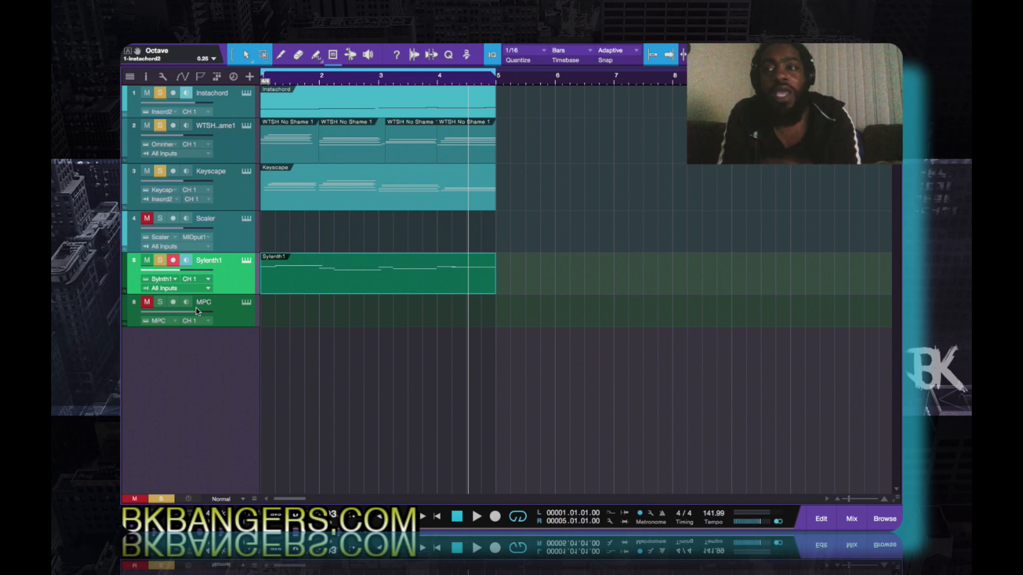
pyautogui.click(191, 95)
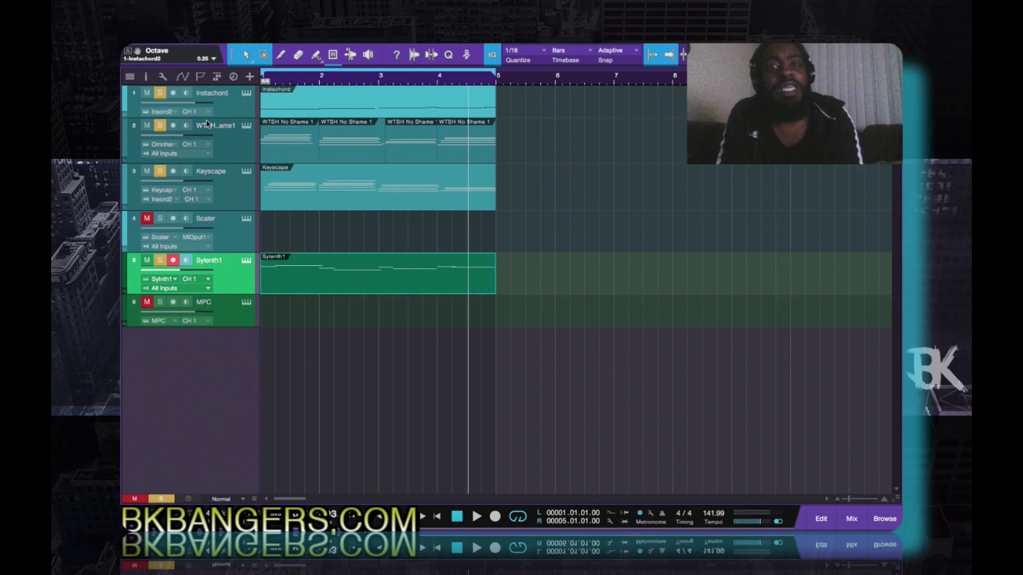
# - Transpose all notes of the Sylenth1 part down one octave and play the loop to hear them
pyautogui.press('space')
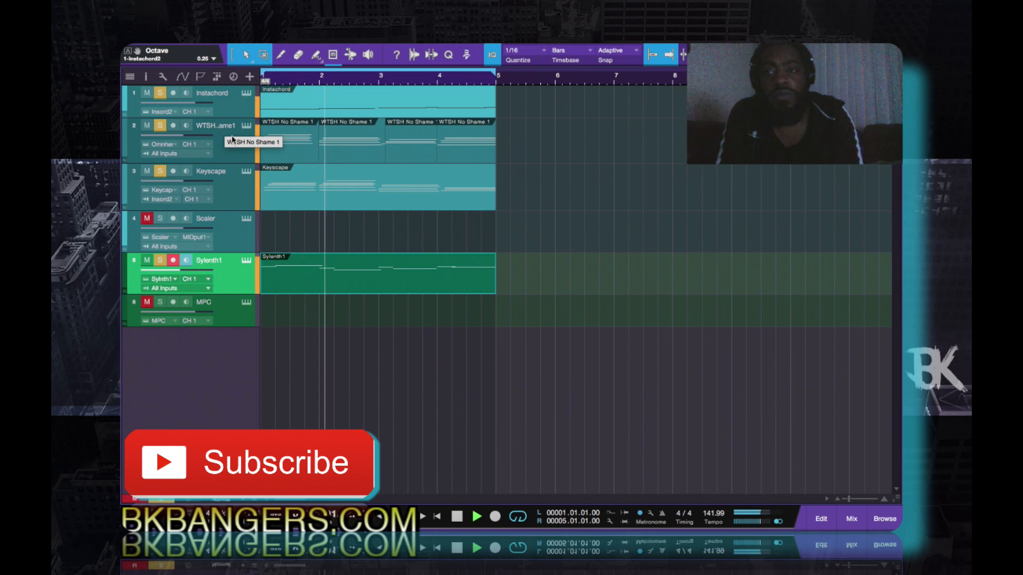
pyautogui.doubleClick(316, 292)
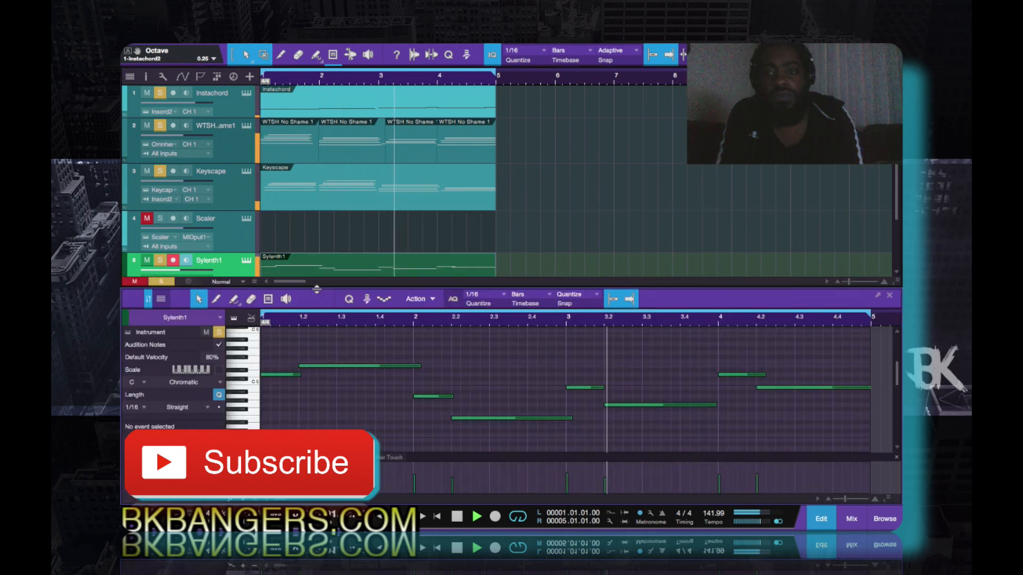
pyautogui.press('space')
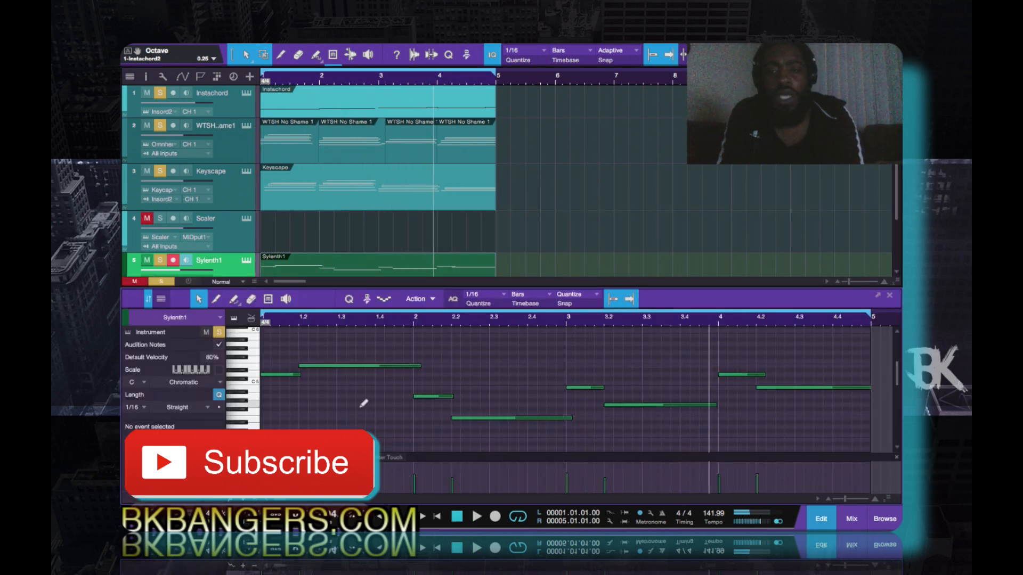
pyautogui.hotkey('ctrl', 'a')
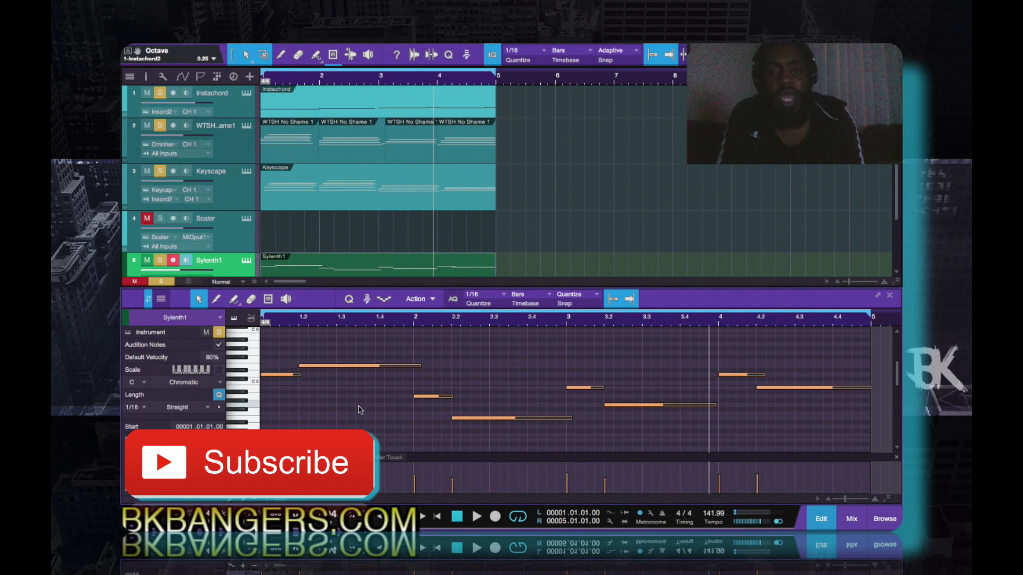
pyautogui.hotkey('shift', 'Down')
pyautogui.press('space')
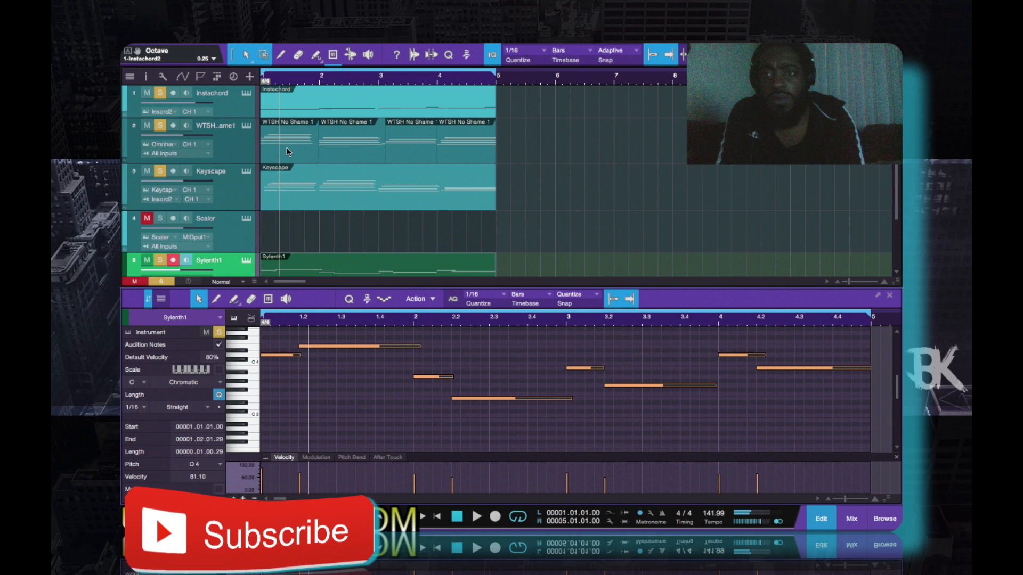
# - Transpose all notes of the first WTSH No Shame 1 clip up one octave and audition the result
pyautogui.click(287, 152)
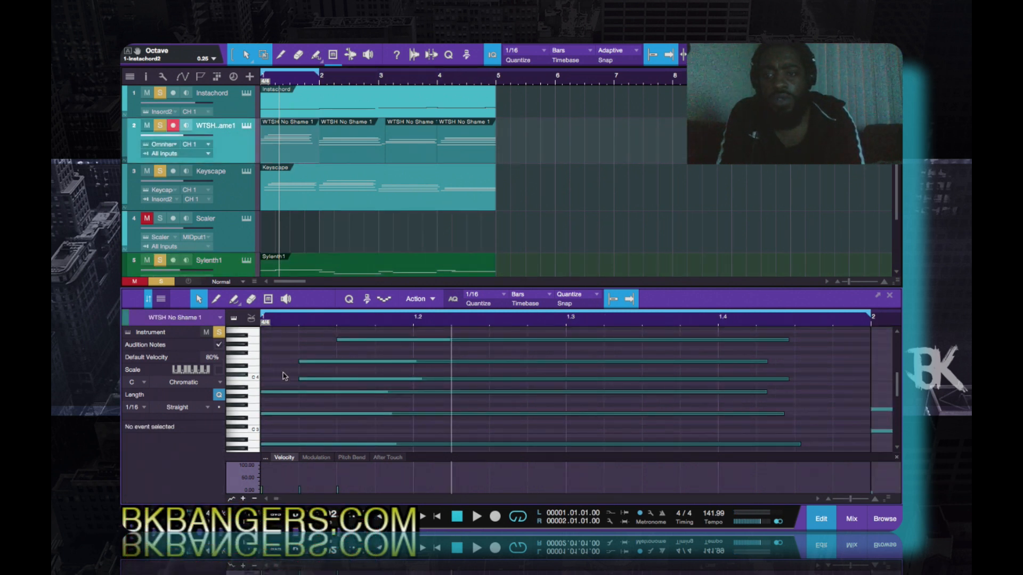
pyautogui.hotkey('ctrl', 'a')
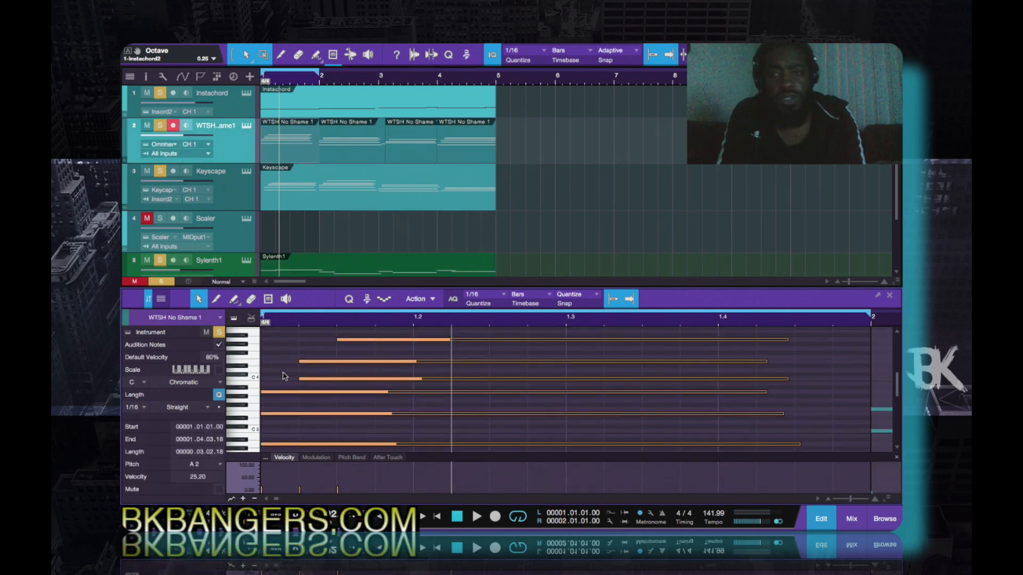
pyautogui.hotkey('shift', 'Up')
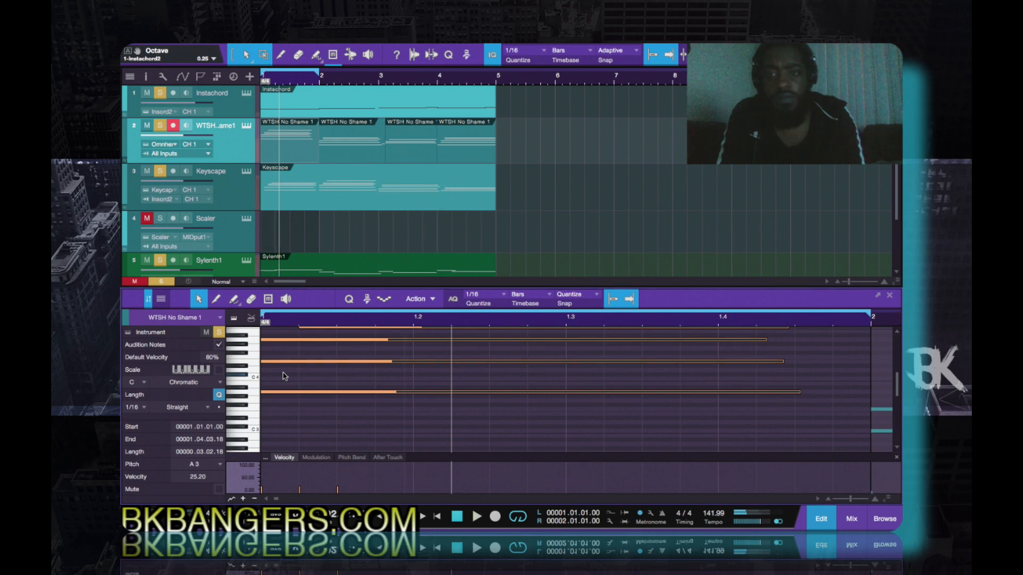
pyautogui.press('space')
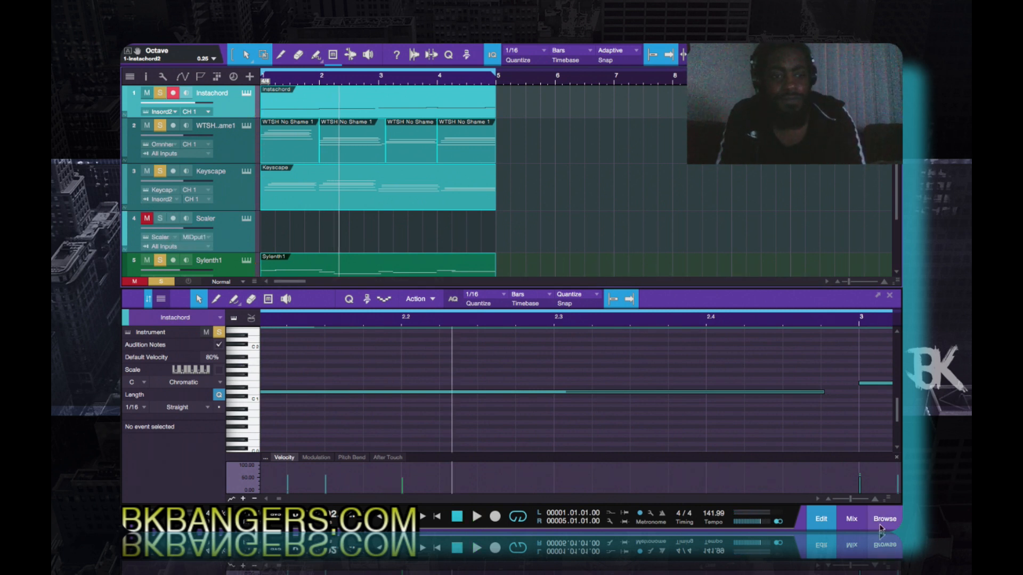
# - Show the mixer, unmute the MPC channel, set its level to -2.5 dB and play the beat
pyautogui.click(854, 525)
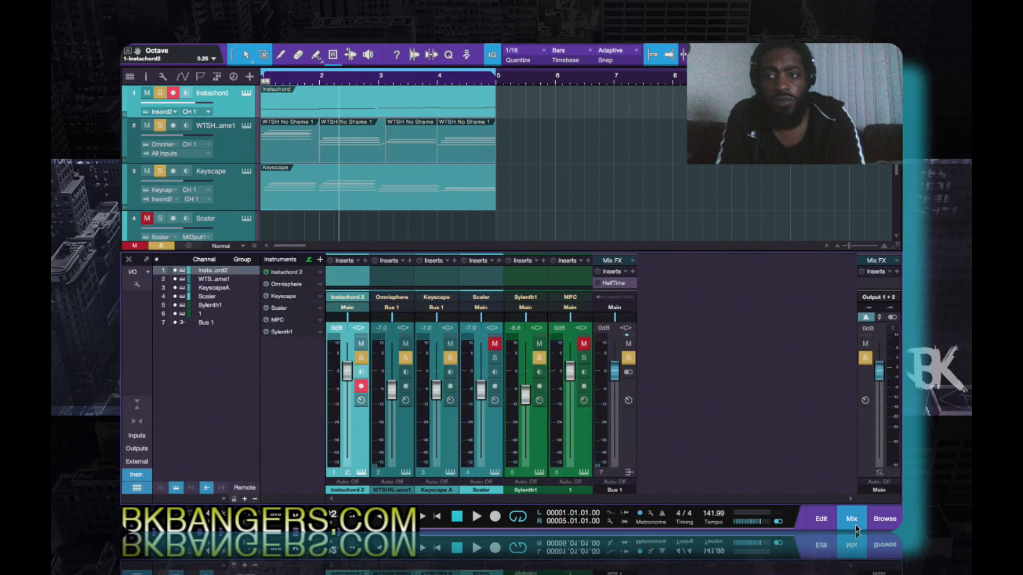
pyautogui.click(584, 345)
pyautogui.press('space')
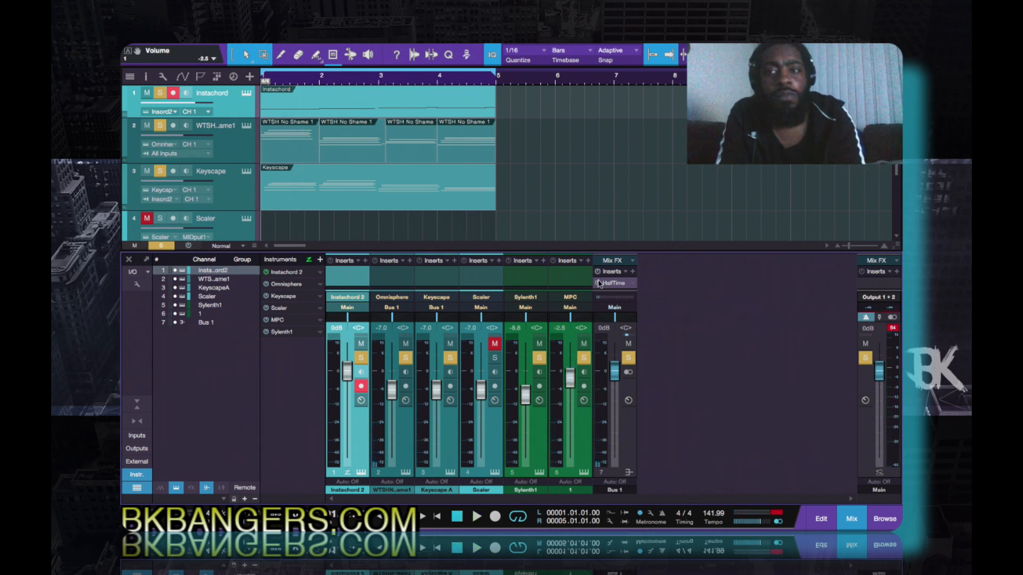
pyautogui.press('space')
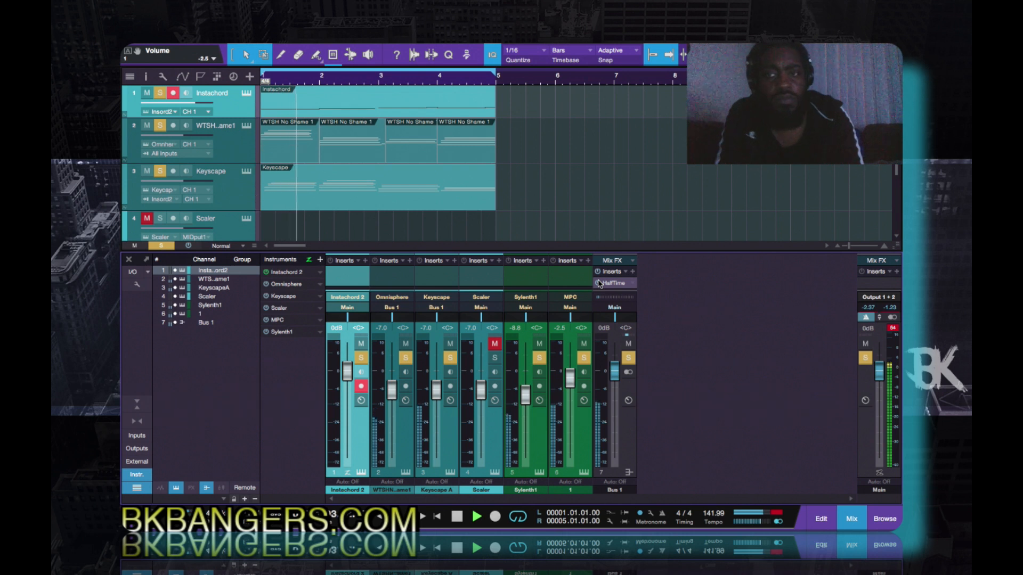
# - Take the MPC channel out of solo and clear the global solo while auditioning the full beat
pyautogui.click(583, 361)
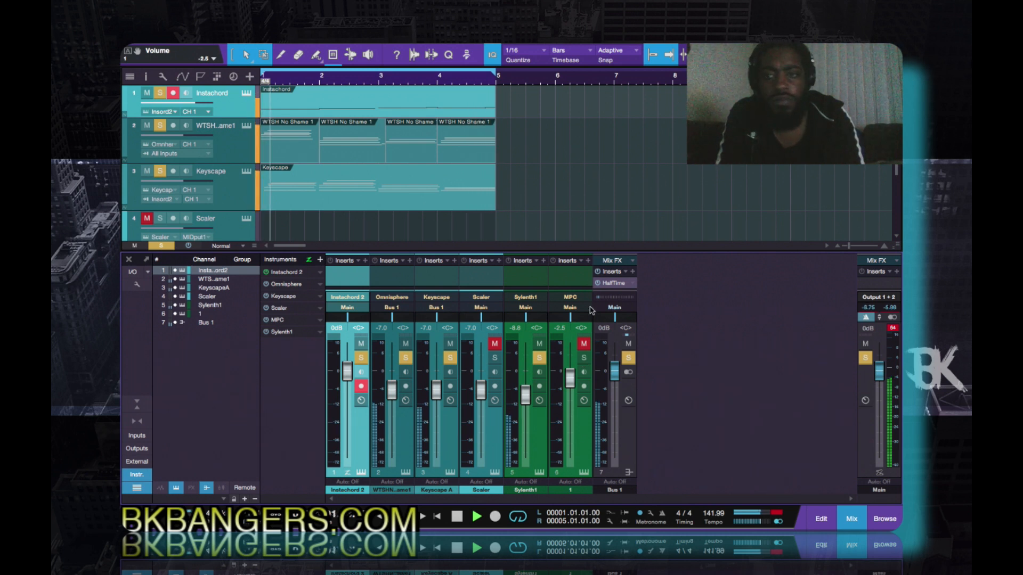
pyautogui.click(167, 246)
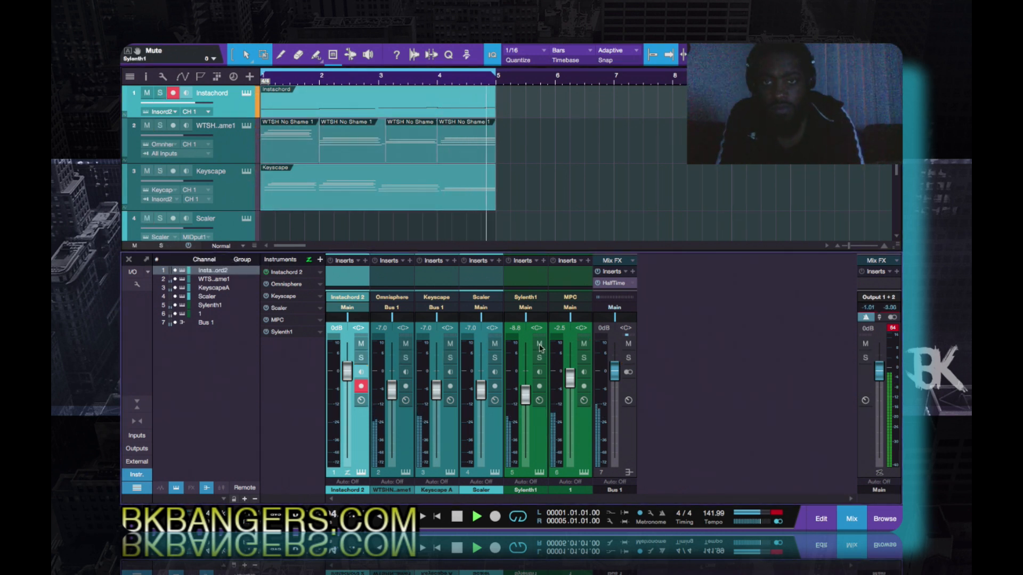
pyautogui.press('space')
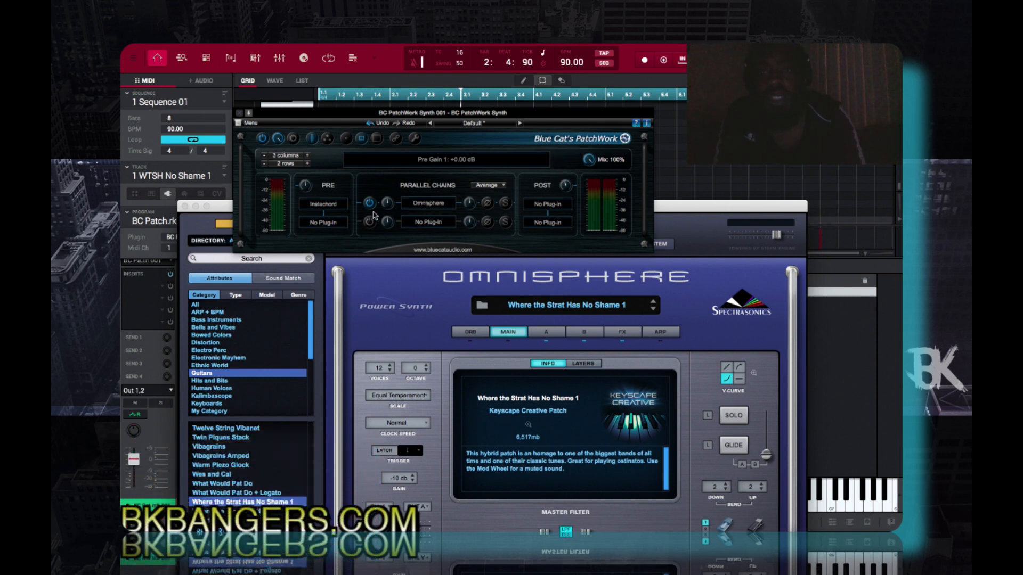
# - In the MPC software, locate Instachord.vst among the VST plug-ins for PatchWork's Pre slot, leaving without loading it
pyautogui.moveTo(430, 212)
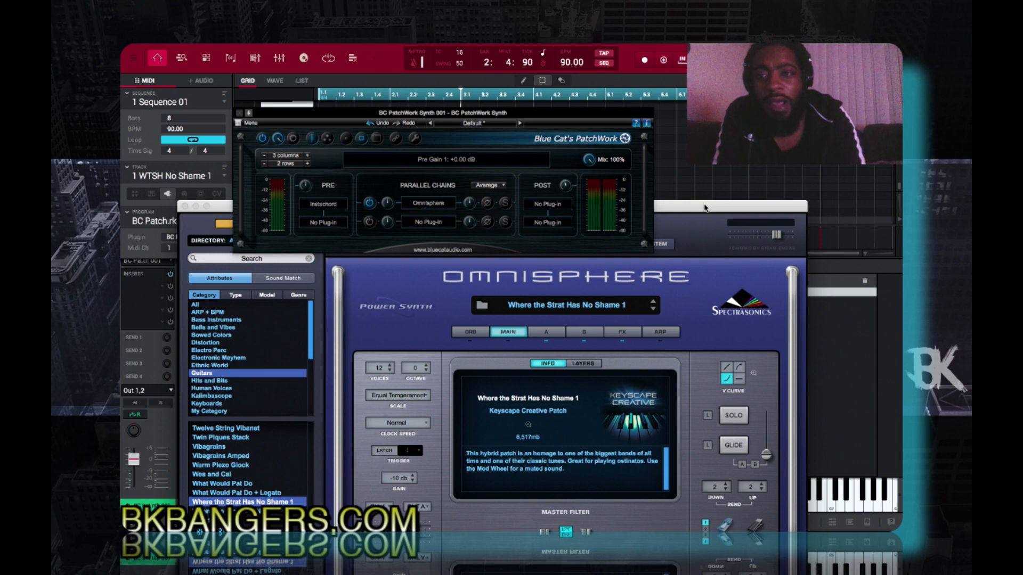
pyautogui.click(327, 206)
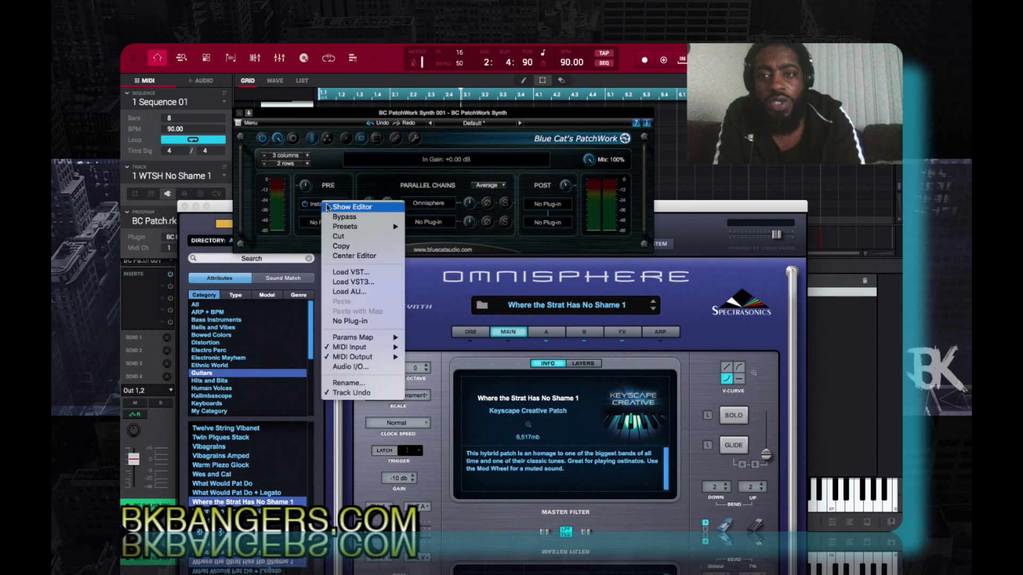
pyautogui.click(346, 273)
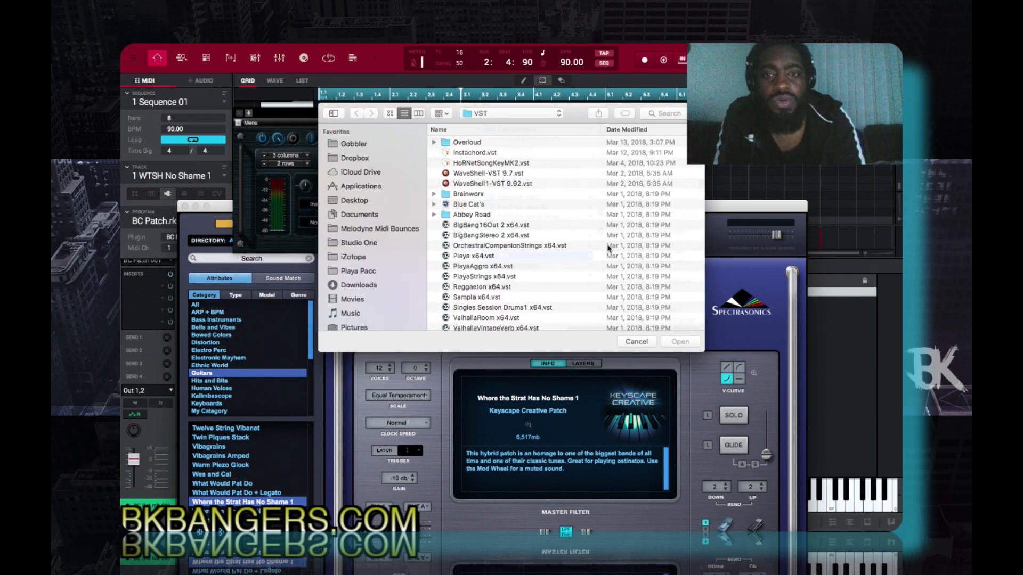
pyautogui.click(640, 233)
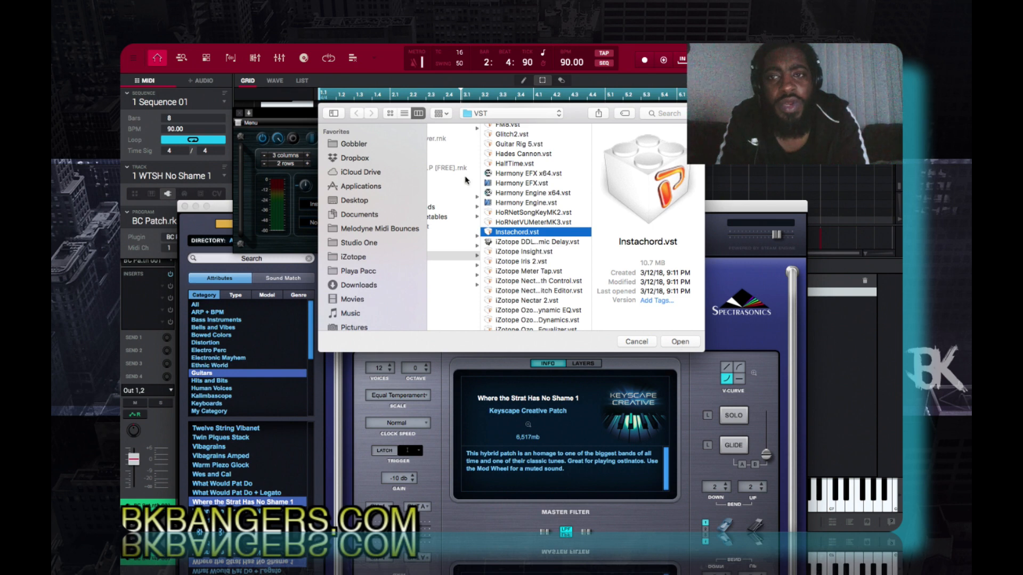
pyautogui.click(637, 342)
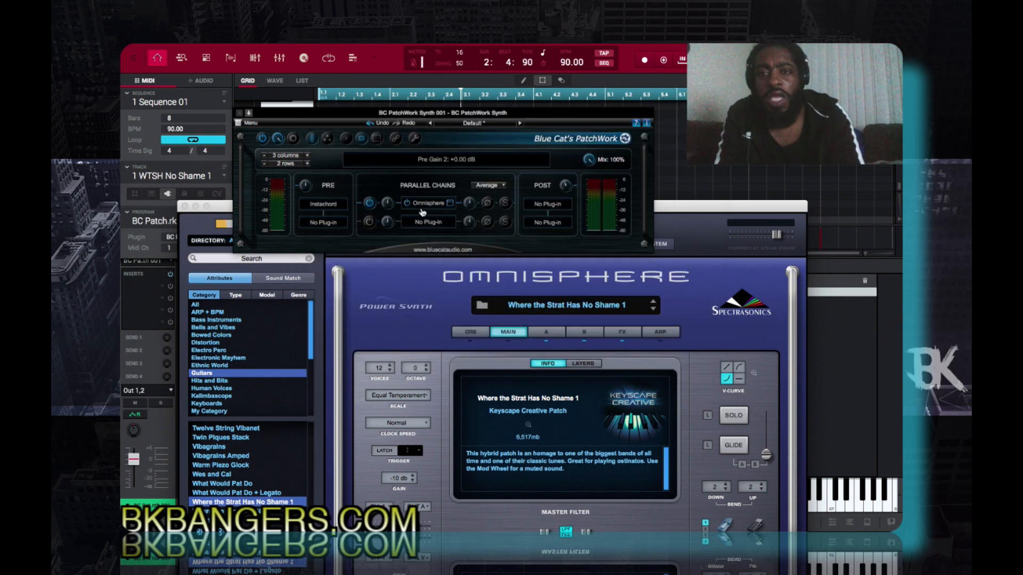
# - Check the plug-in options of PatchWork's Omnisphere slot and the MIDI output port of its Instachord slot
pyautogui.rightClick(427, 208)
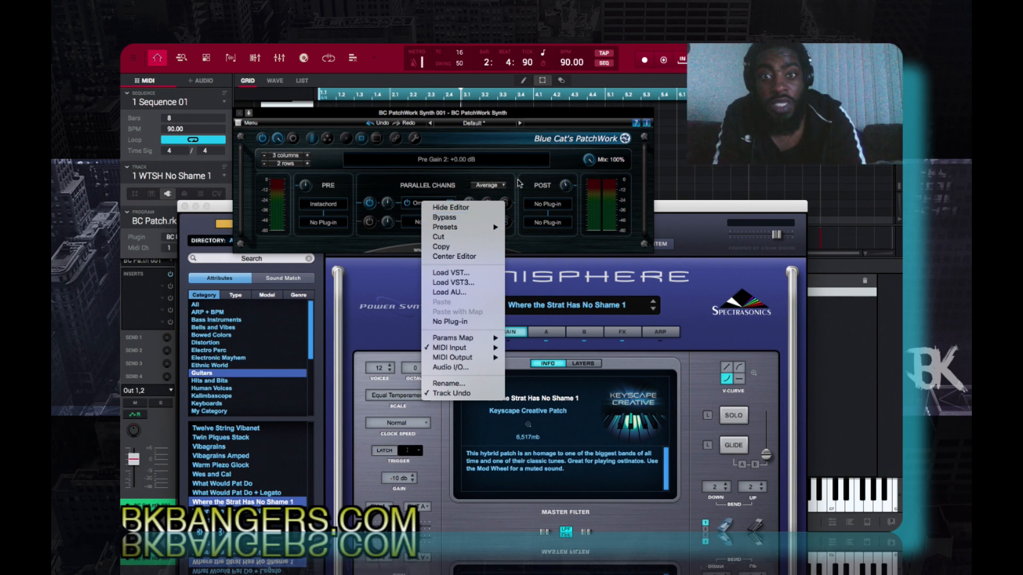
pyautogui.click(562, 166)
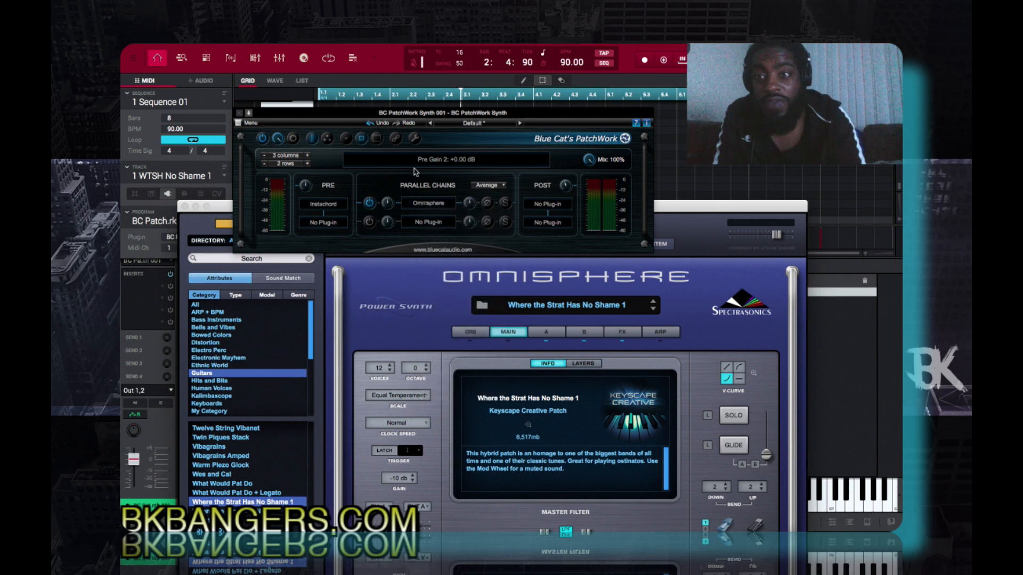
pyautogui.rightClick(326, 209)
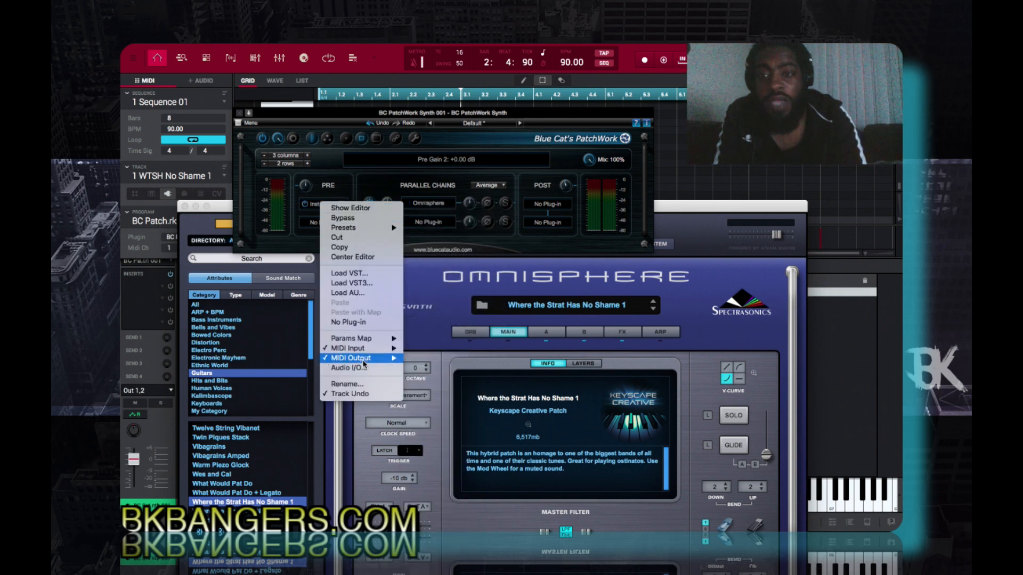
pyautogui.moveTo(361, 358)
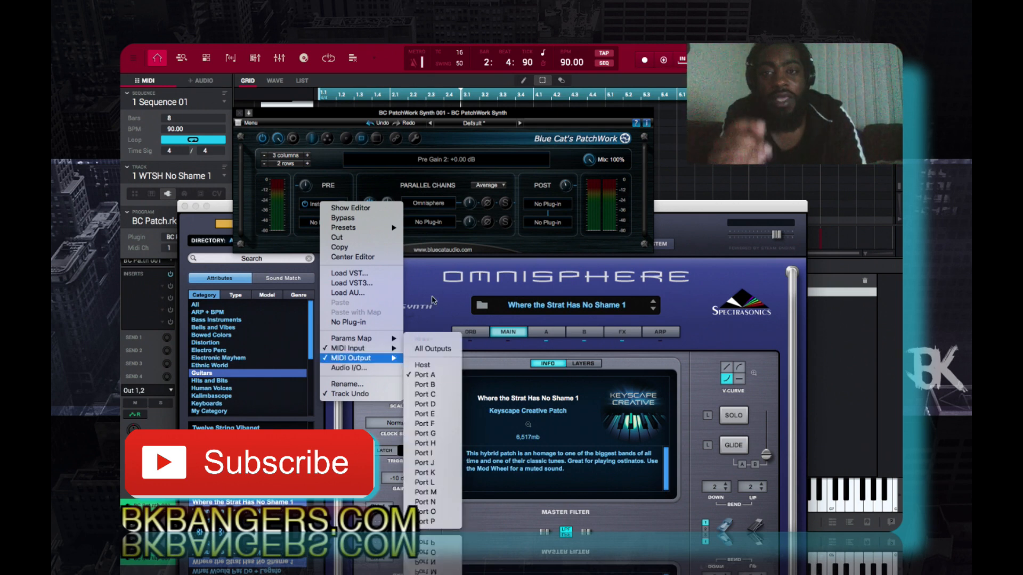
pyautogui.click(415, 195)
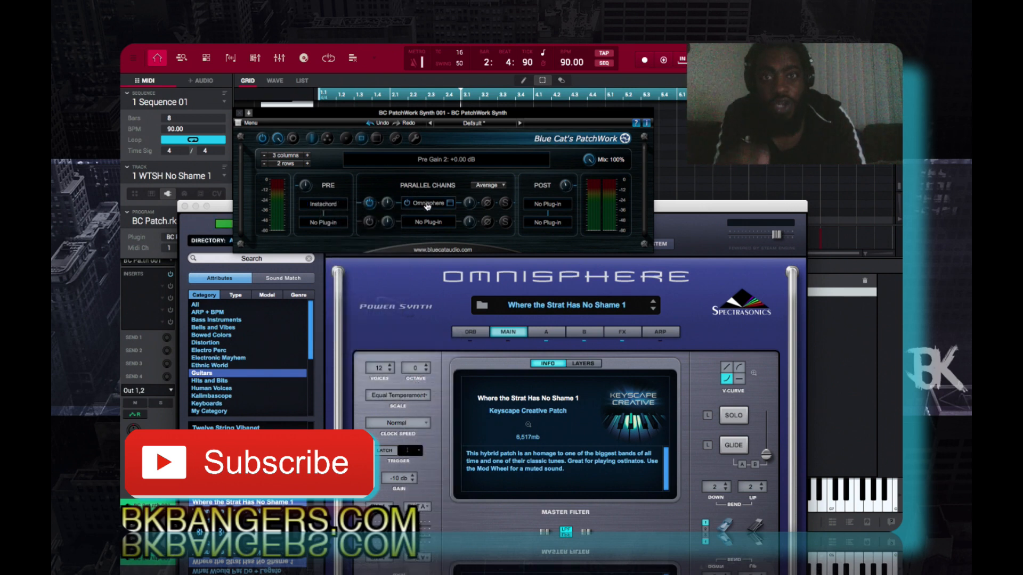
# - Examine the MIDI input ports and the Port A channels of PatchWork's Omnisphere slot
pyautogui.rightClick(427, 206)
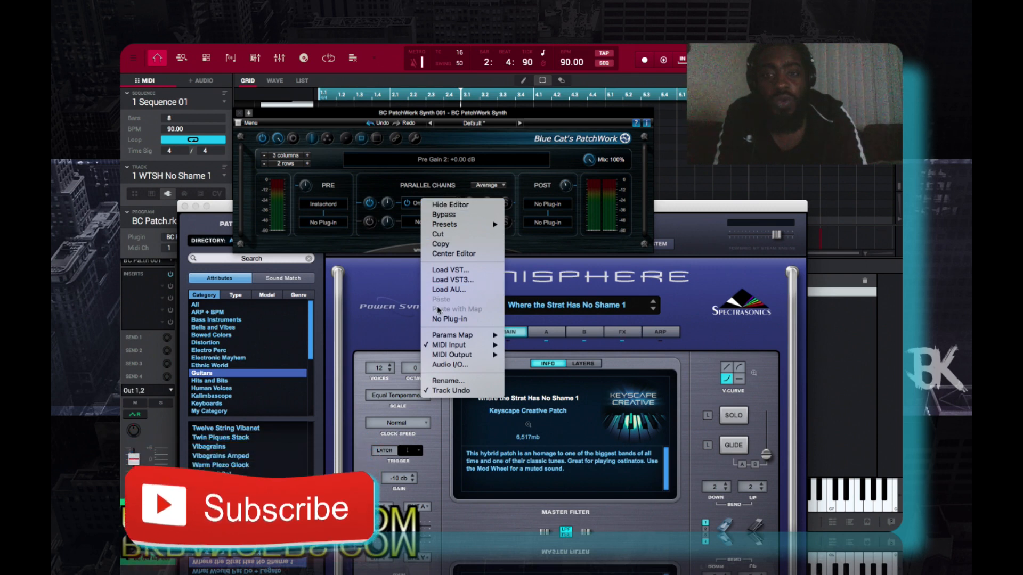
pyautogui.moveTo(440, 346)
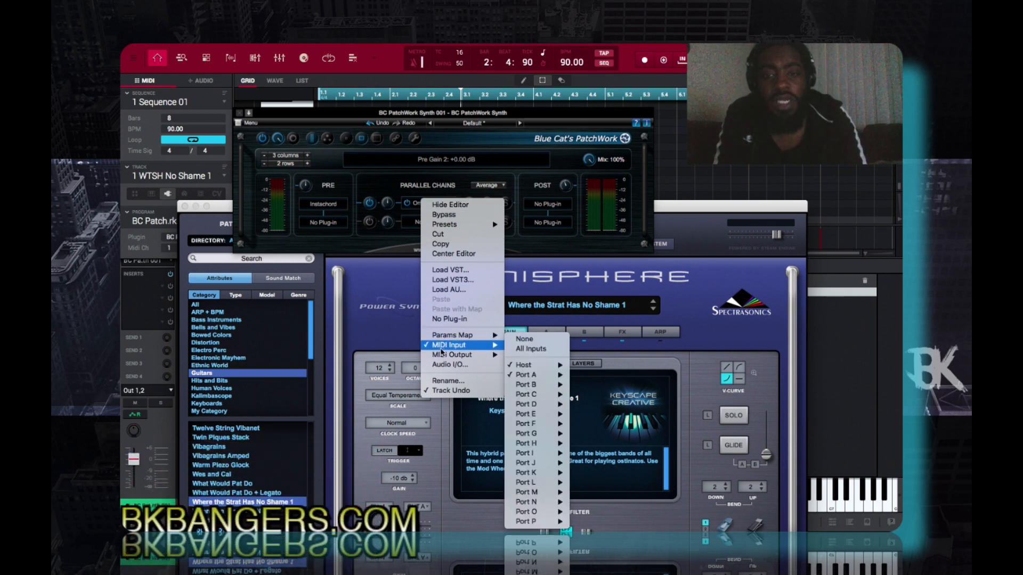
pyautogui.moveTo(525, 367)
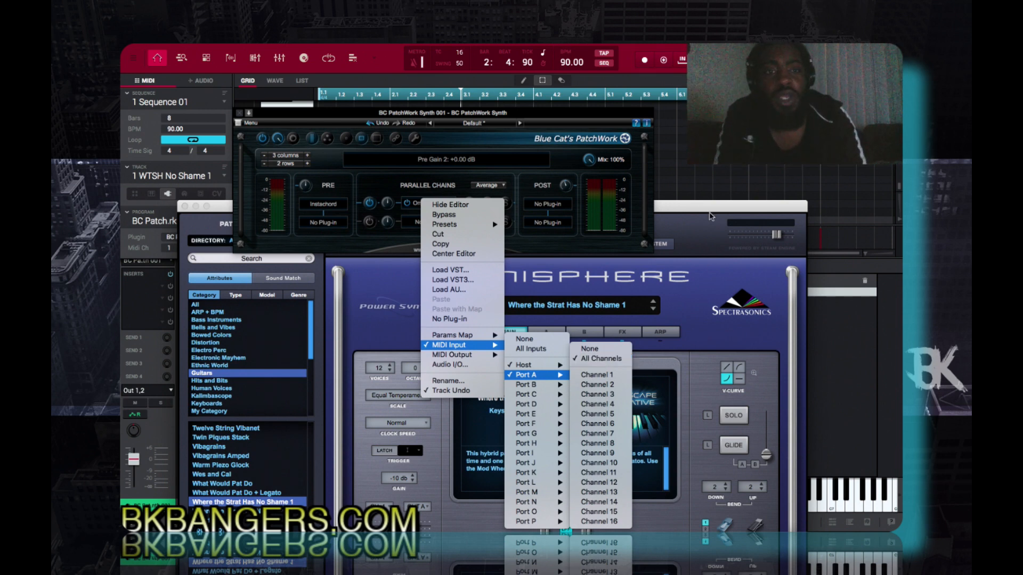
pyautogui.click(699, 206)
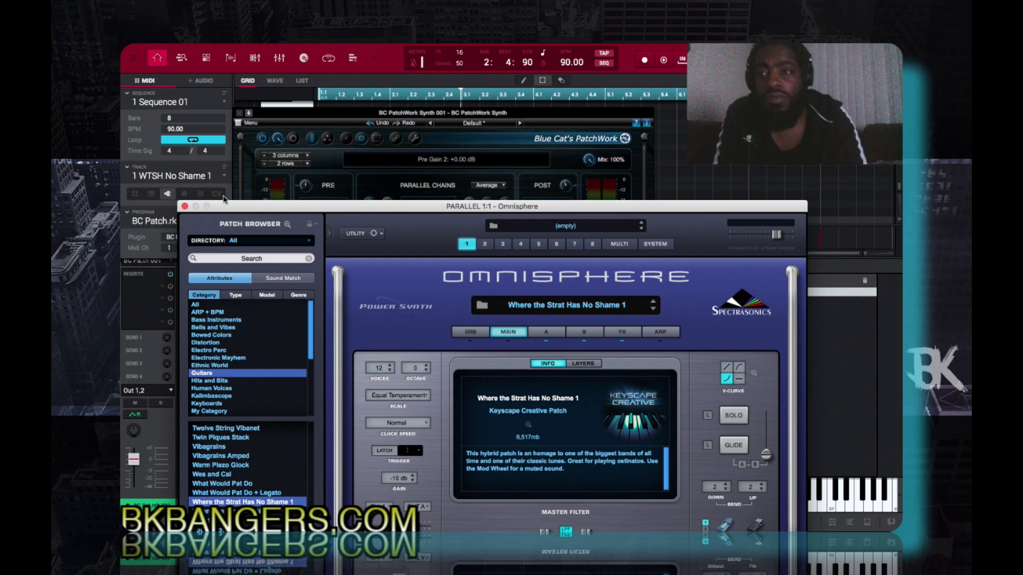
# - Close the Omnisphere window, solo the BC PatchWork Synth 001 program to audition it, and release the solo
pyautogui.click(185, 206)
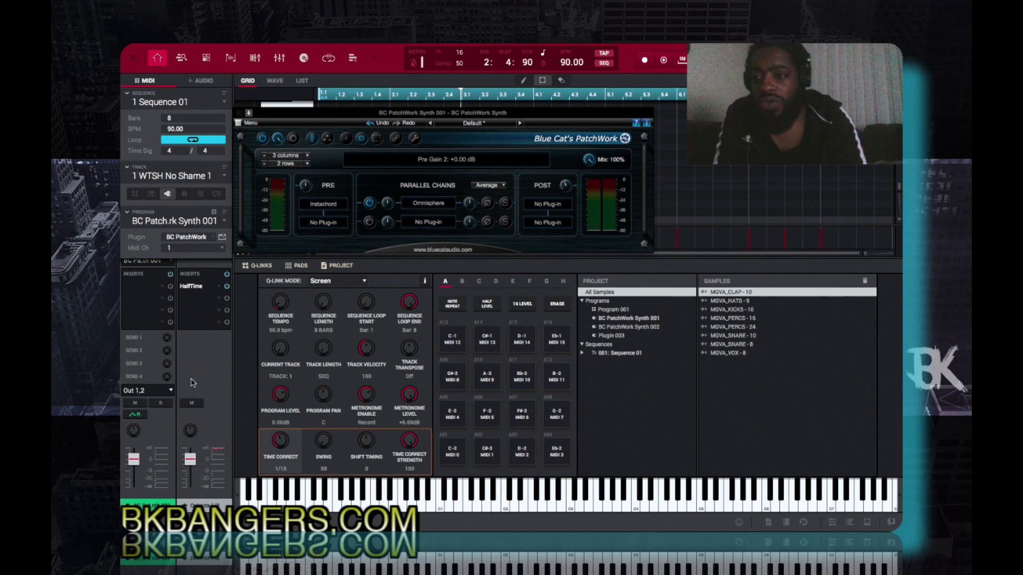
pyautogui.click(163, 404)
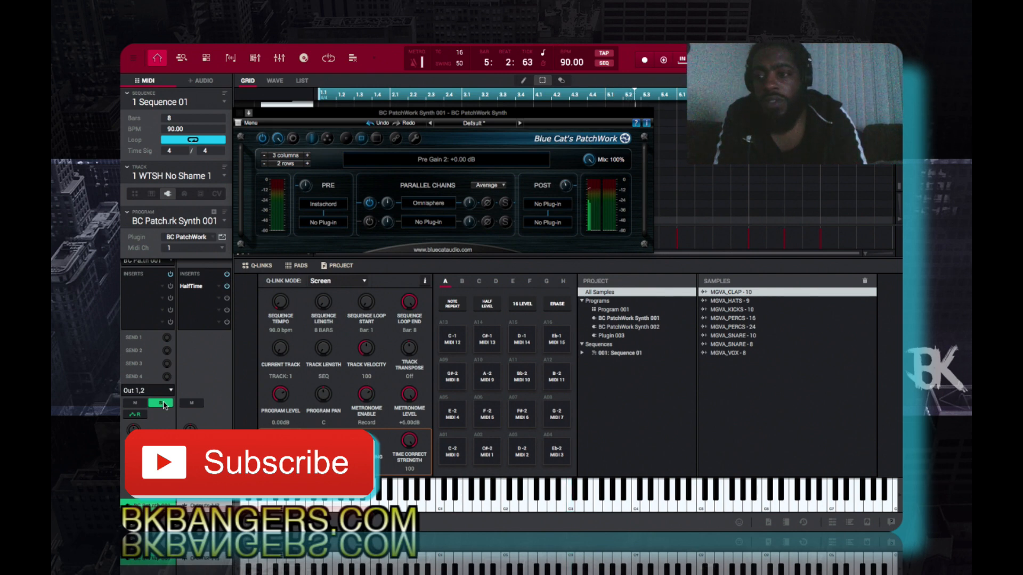
pyautogui.click(162, 404)
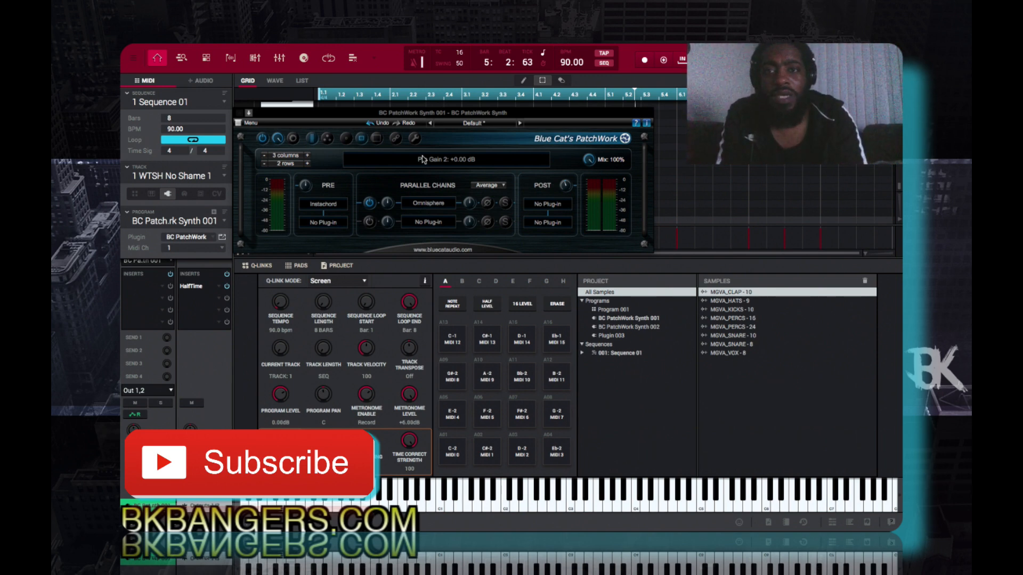
# - Close the PatchWork Synth window and look over the WTSH No Shame 1 track's note grid
pyautogui.moveTo(533, 108); pyautogui.dragTo(520, 139)
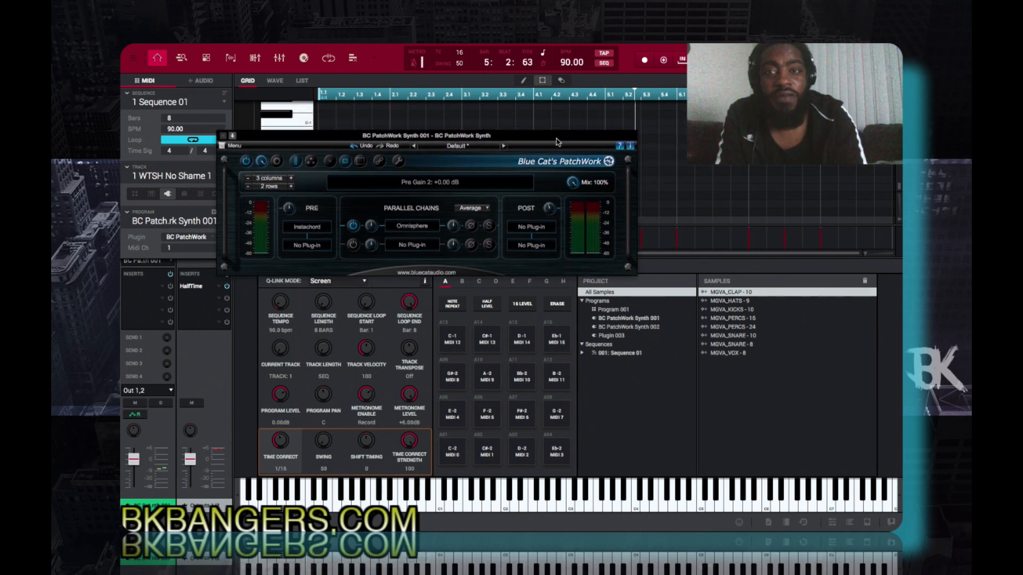
pyautogui.click(223, 137)
pyautogui.scroll(2, 431, 156)
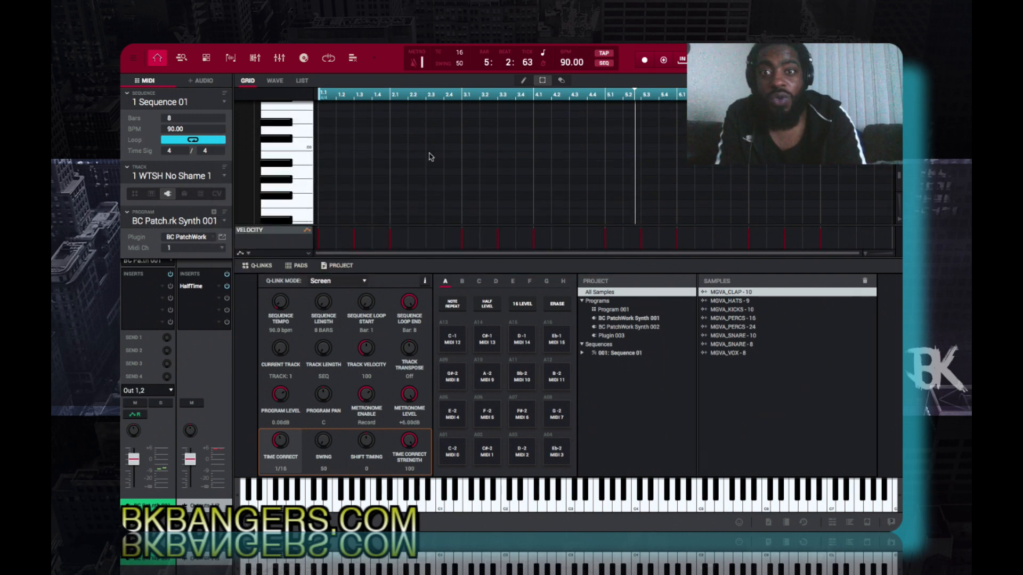
pyautogui.scroll(-3, 430, 156)
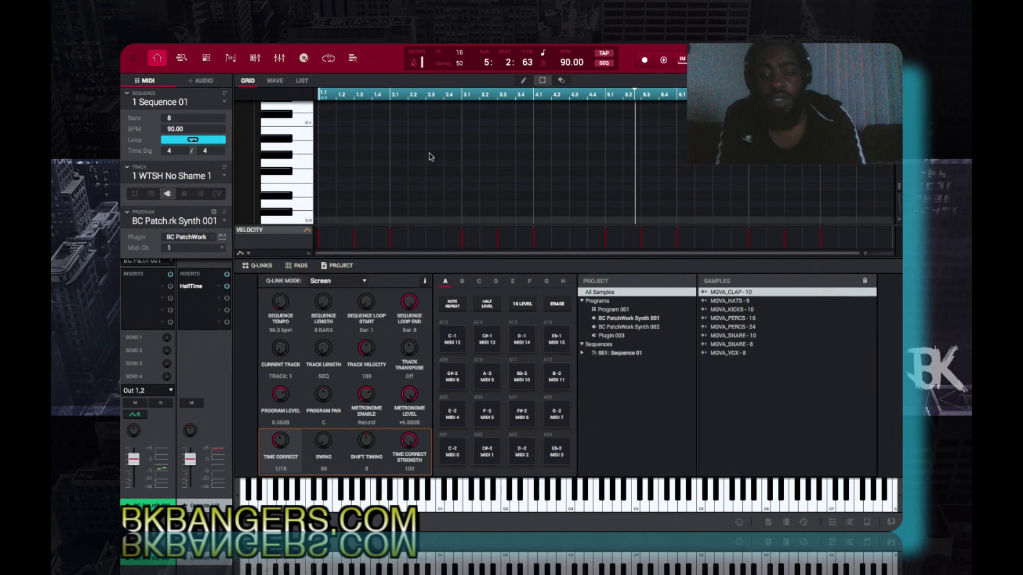
# - Switch to the Strums track on BC PatchWork Synth 001 and examine the notes in its grid
pyautogui.press('e')
pyautogui.hotkey('alt', 'Down')
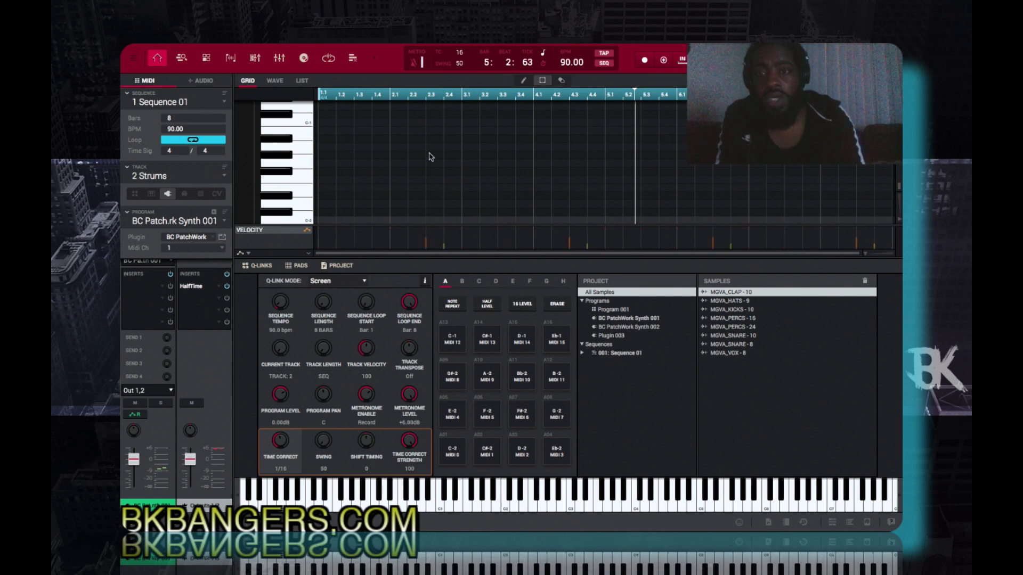
pyautogui.scroll(8, 475, 159)
pyautogui.scroll(8, 475, 159)
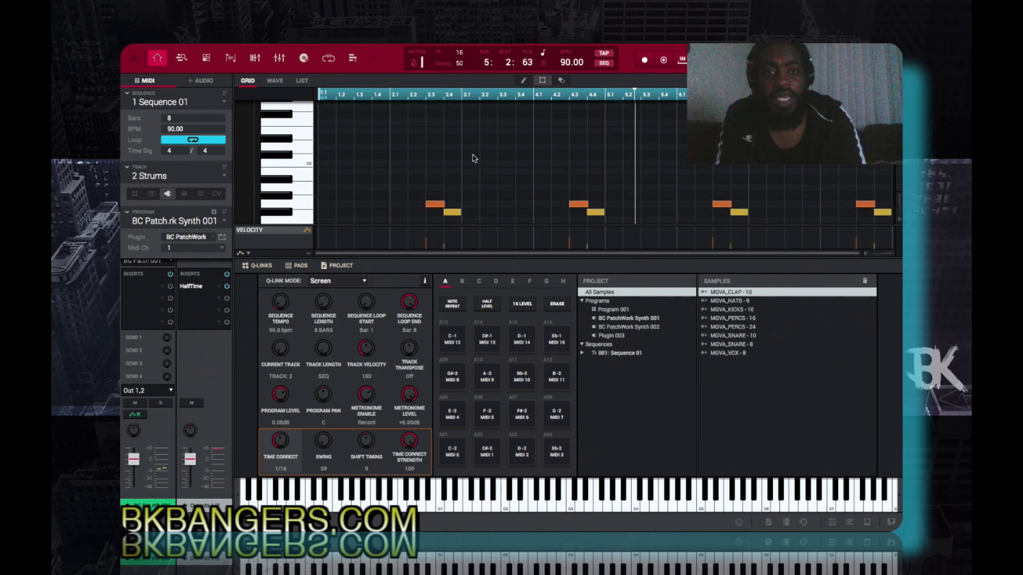
pyautogui.scroll(-5, 475, 159)
pyautogui.scroll(3, 476, 159)
pyautogui.scroll(5, 476, 159)
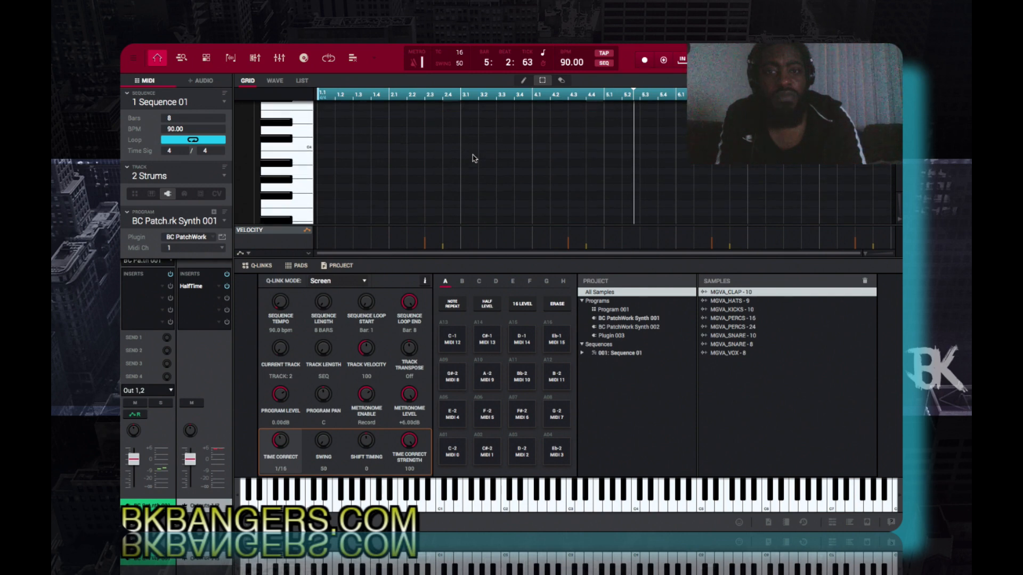
pyautogui.scroll(-5, 475, 159)
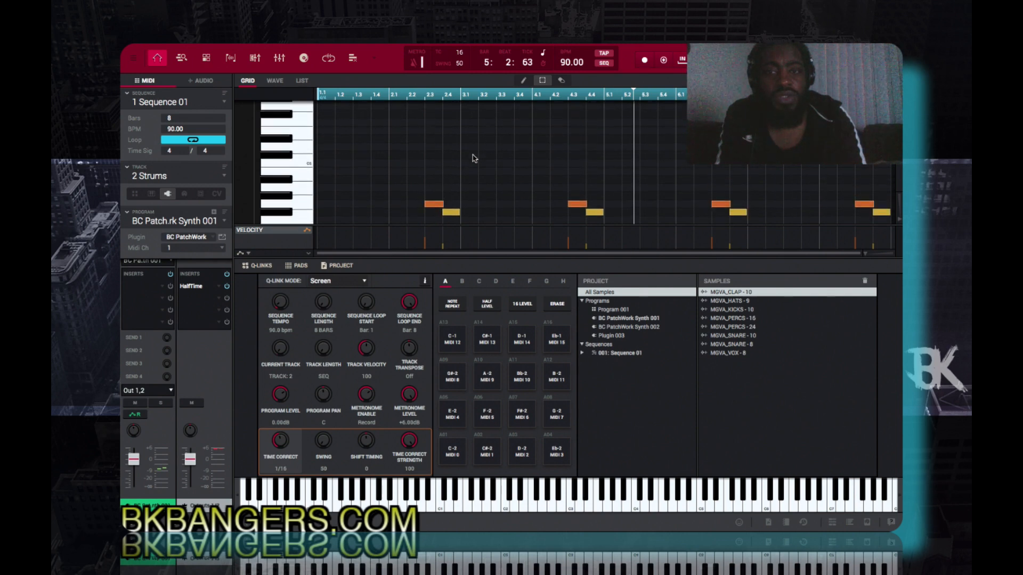
# - Solo the BC PatchWork Synth 001 program, play the strums to audition them, and release the solo
pyautogui.click(161, 404)
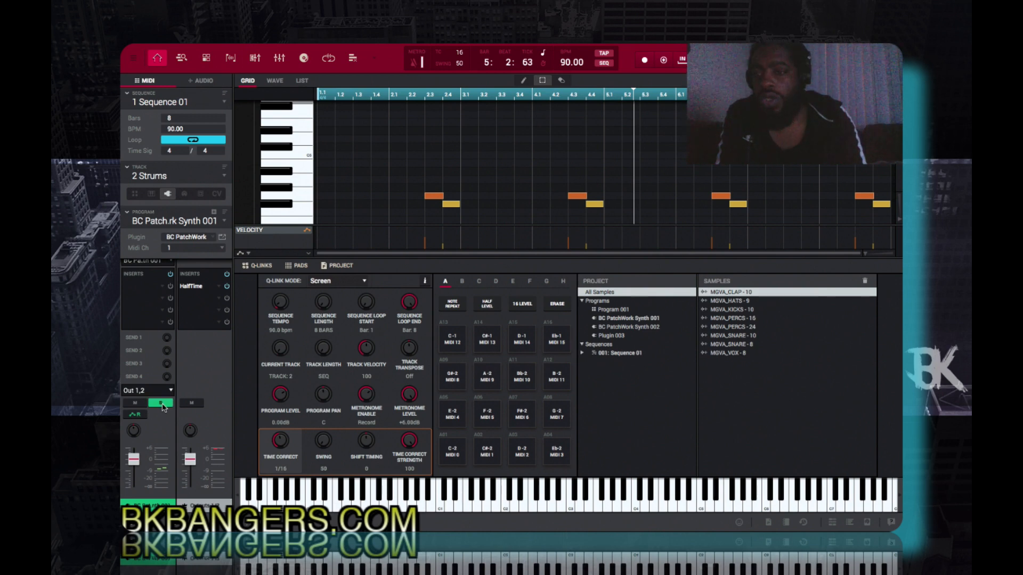
pyautogui.press('space')
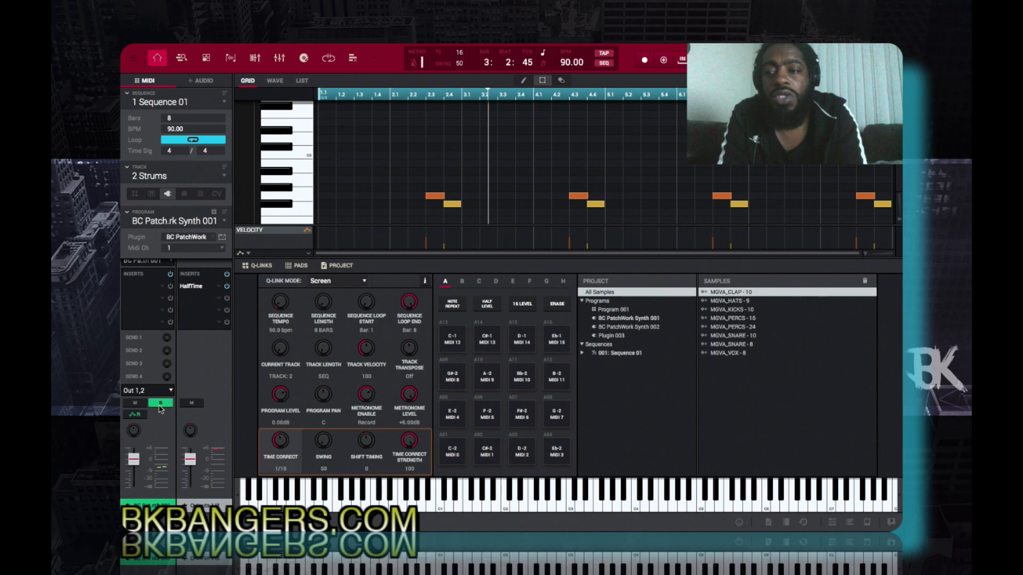
pyautogui.click(160, 404)
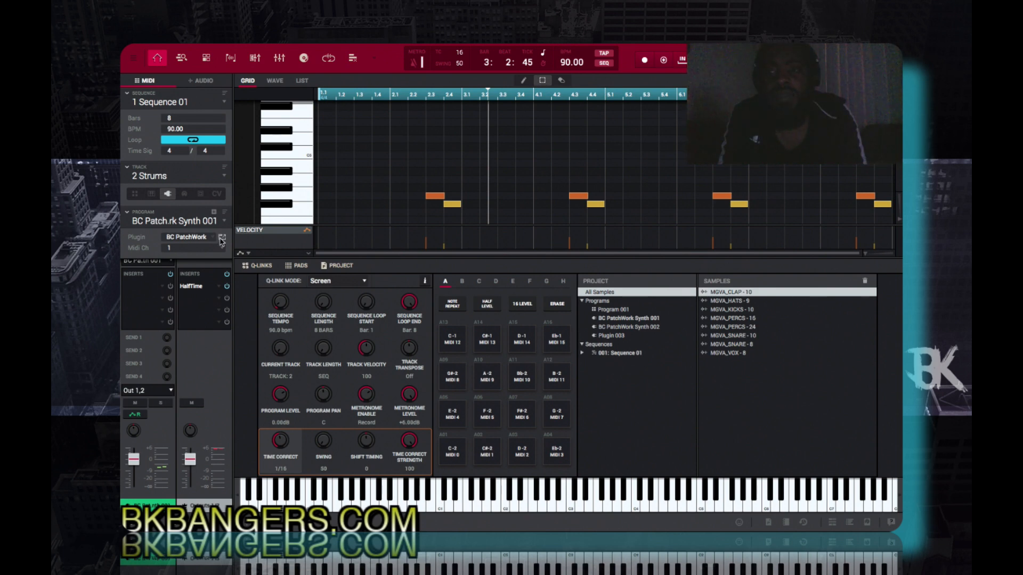
# - Open the Instachord editor from the PatchWork window to check its chord and strum assignments, and close the editor
pyautogui.click(221, 239)
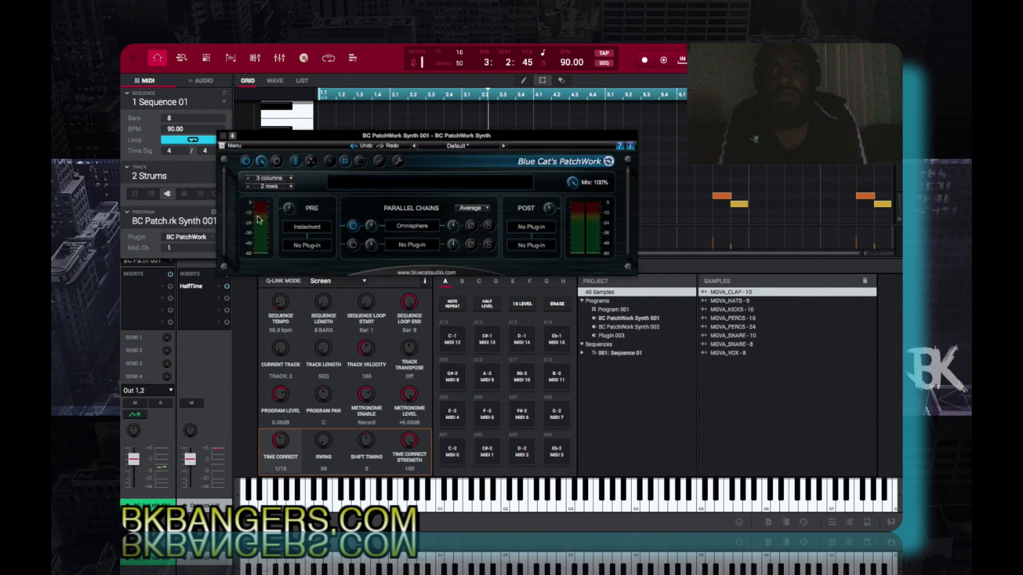
pyautogui.click(309, 228)
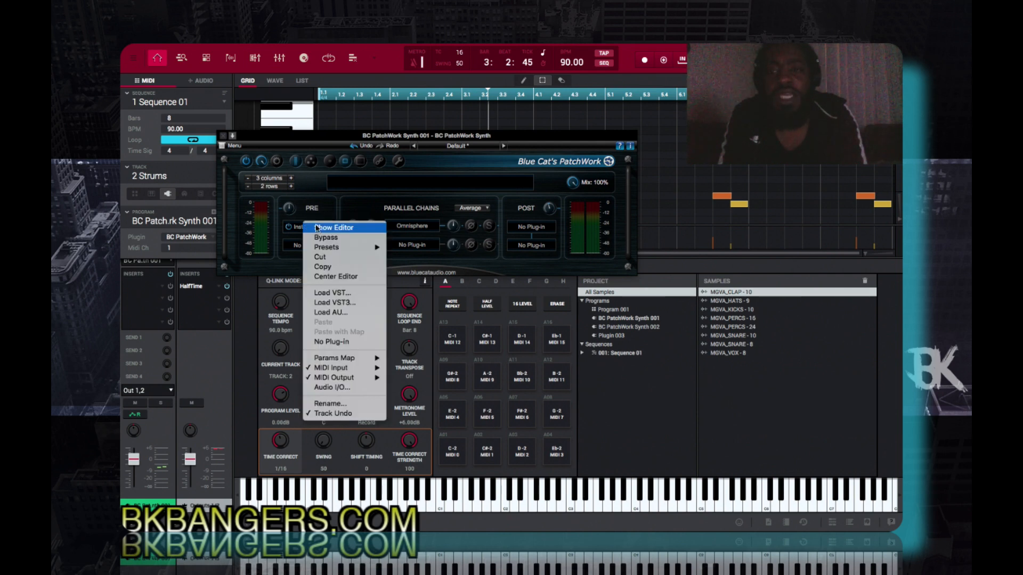
pyautogui.click(326, 227)
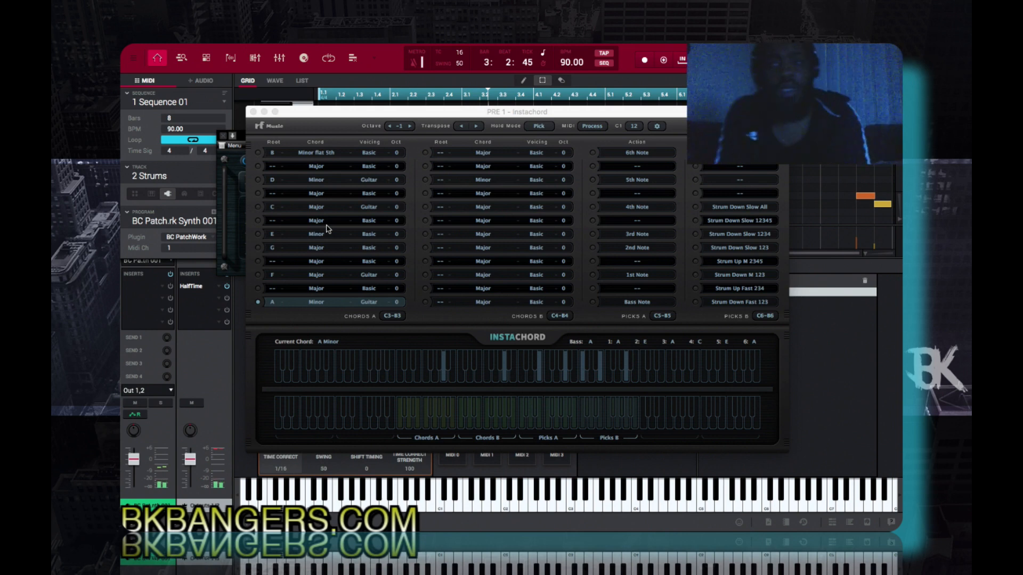
pyautogui.click(253, 112)
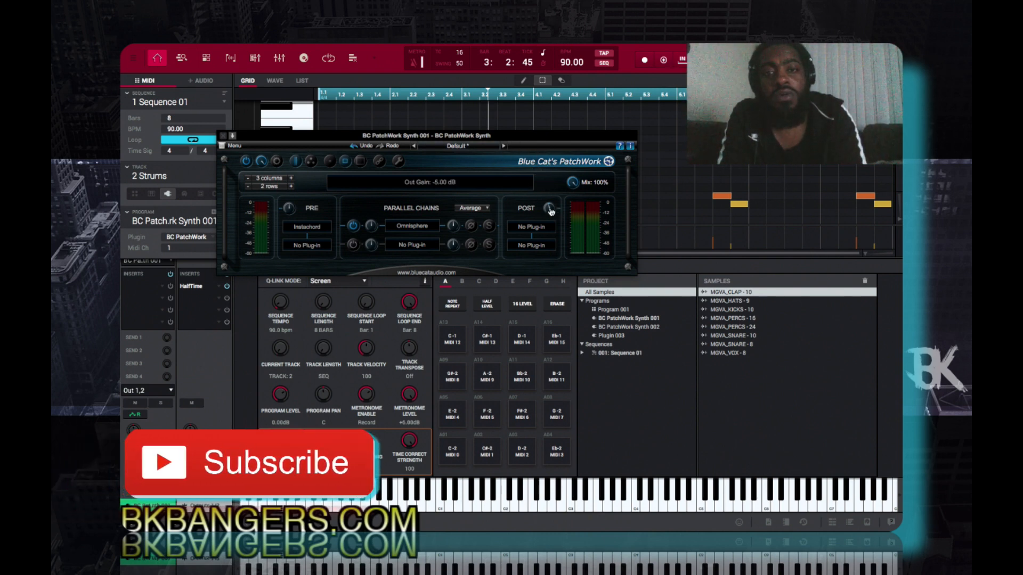
# - Set PatchWork's output gain to -12 dB, try a -7 dB pre gain on the Omnisphere chain and reset it, closing the window
pyautogui.moveTo(551, 211); pyautogui.dragTo(551, 217)
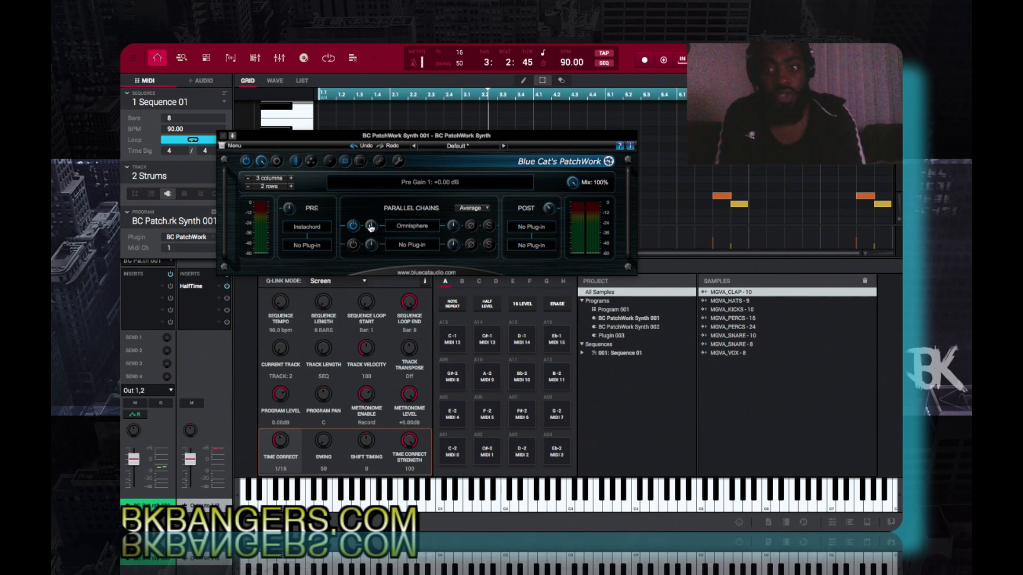
pyautogui.moveTo(372, 227); pyautogui.dragTo(373, 234)
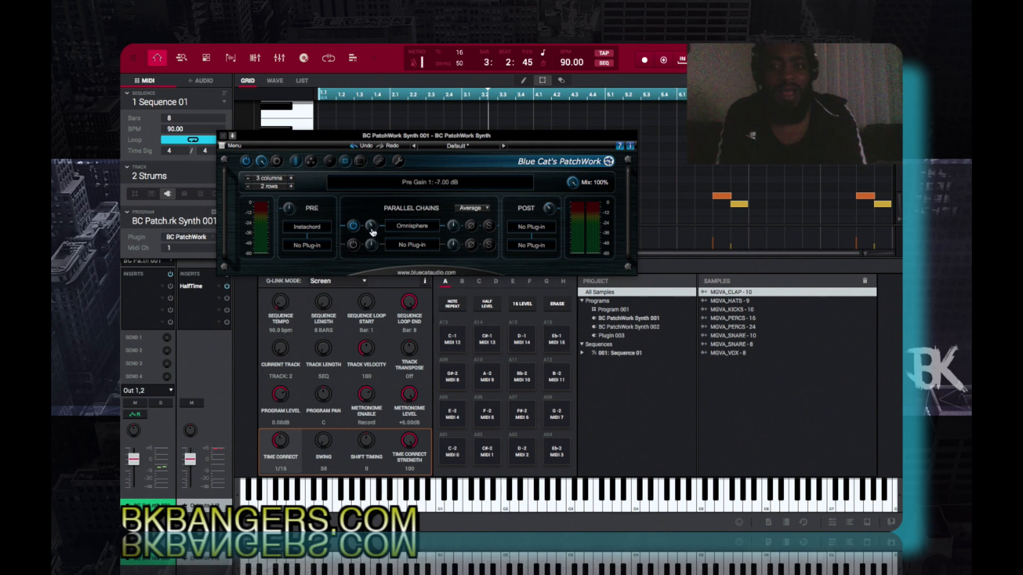
pyautogui.doubleClick(373, 232)
pyautogui.moveTo(551, 212)
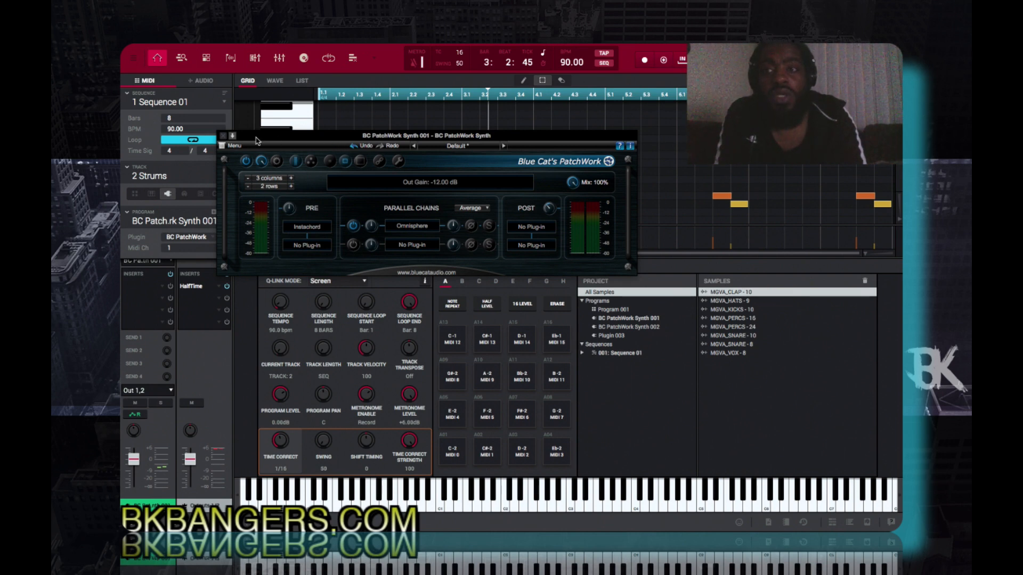
pyautogui.click(223, 137)
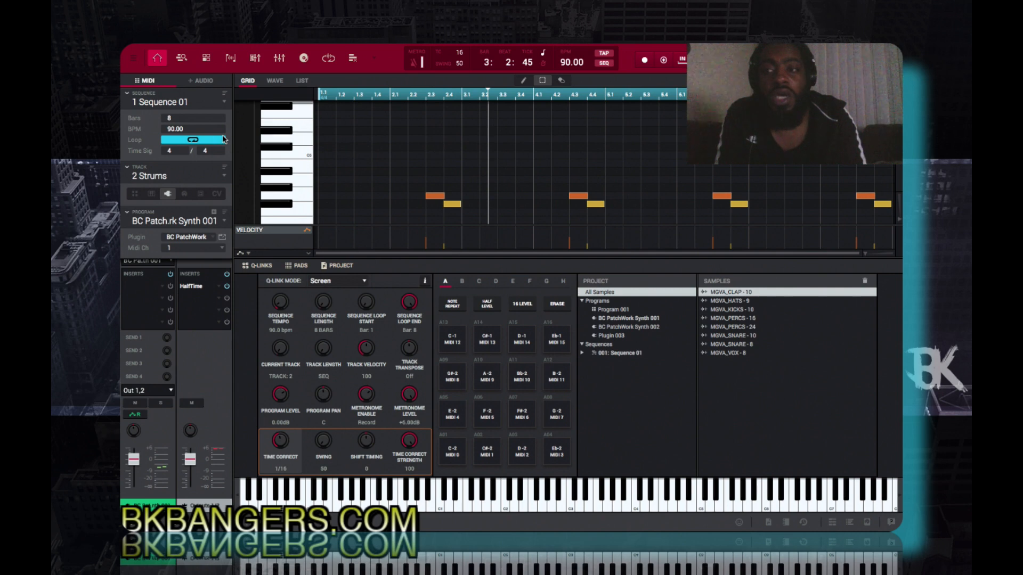
# - View the Drms track's grid, select the LA Grannd P track, and play the sequence
pyautogui.press('Down')
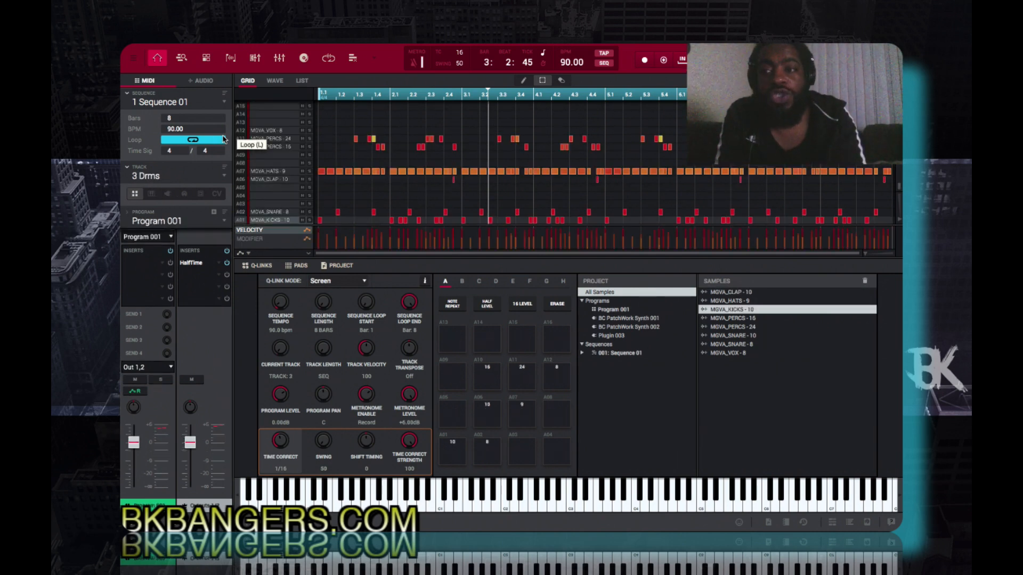
pyautogui.press('Up')
pyautogui.press('Down')
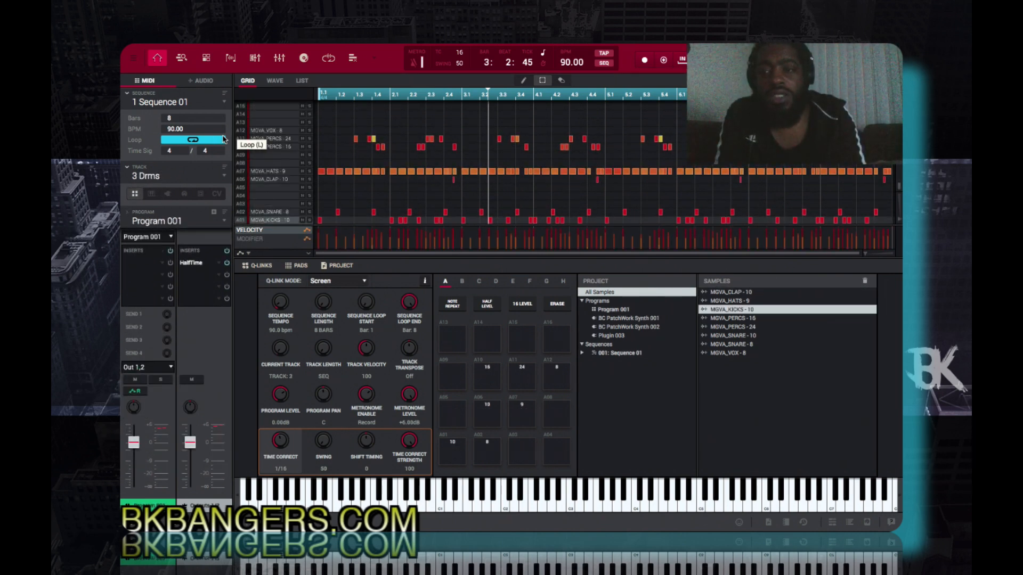
pyautogui.press('Down')
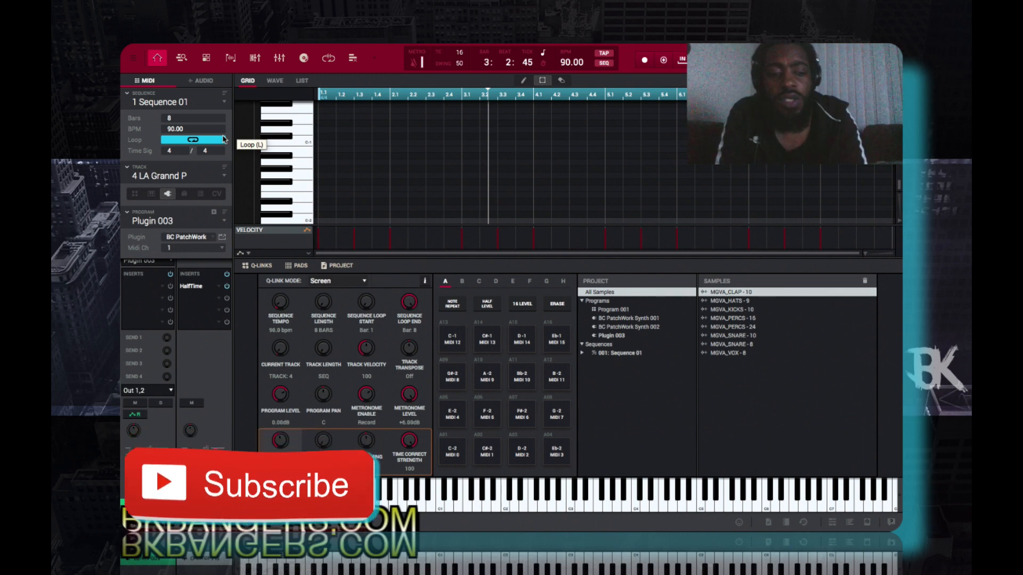
pyautogui.press('Left')
pyautogui.press('space')
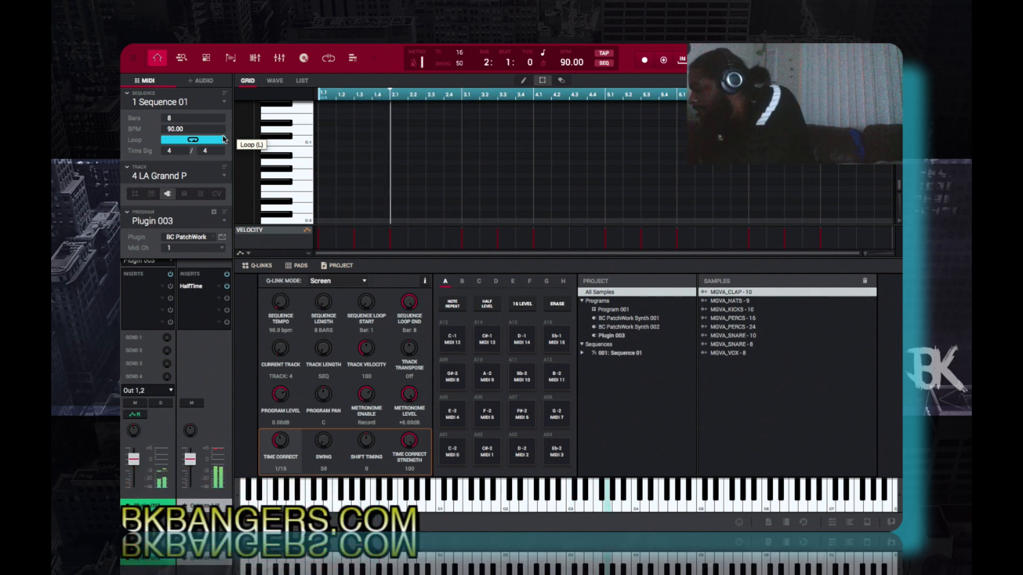
# - Show all tracks in the track view and look over their arrangement during playback
pyautogui.press('Tab')
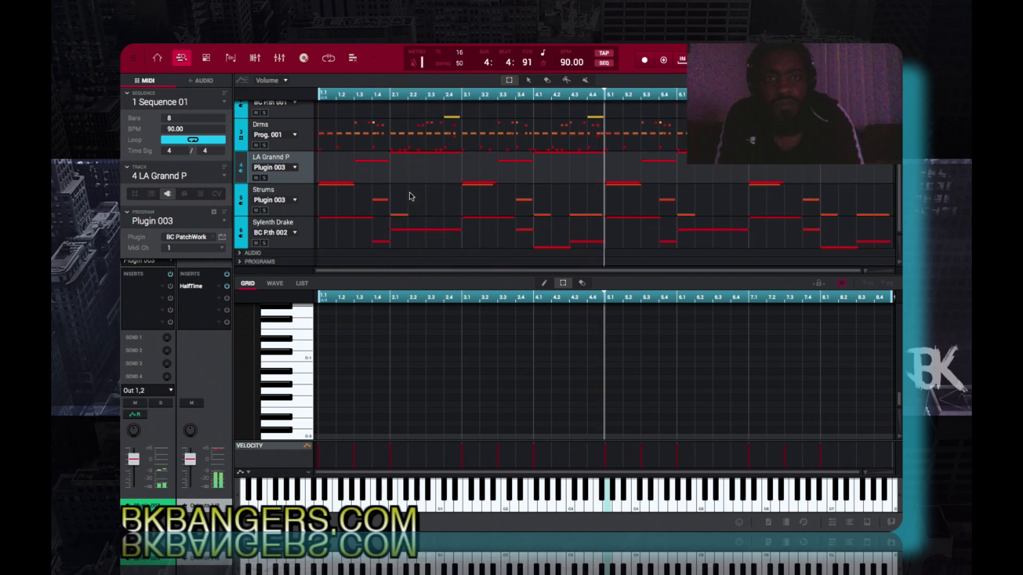
pyautogui.scroll(2, 410, 197)
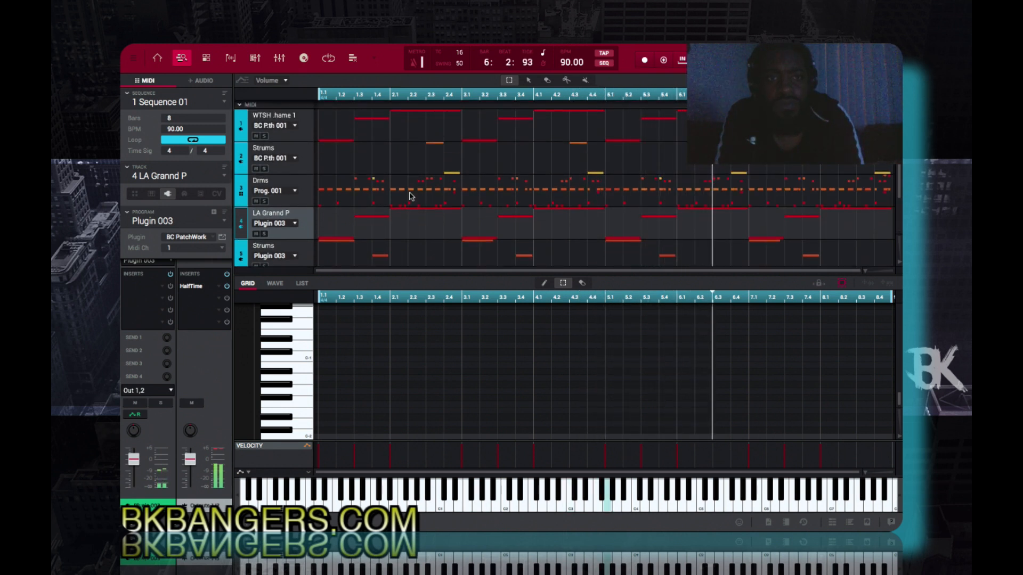
pyautogui.scroll(-2, 410, 196)
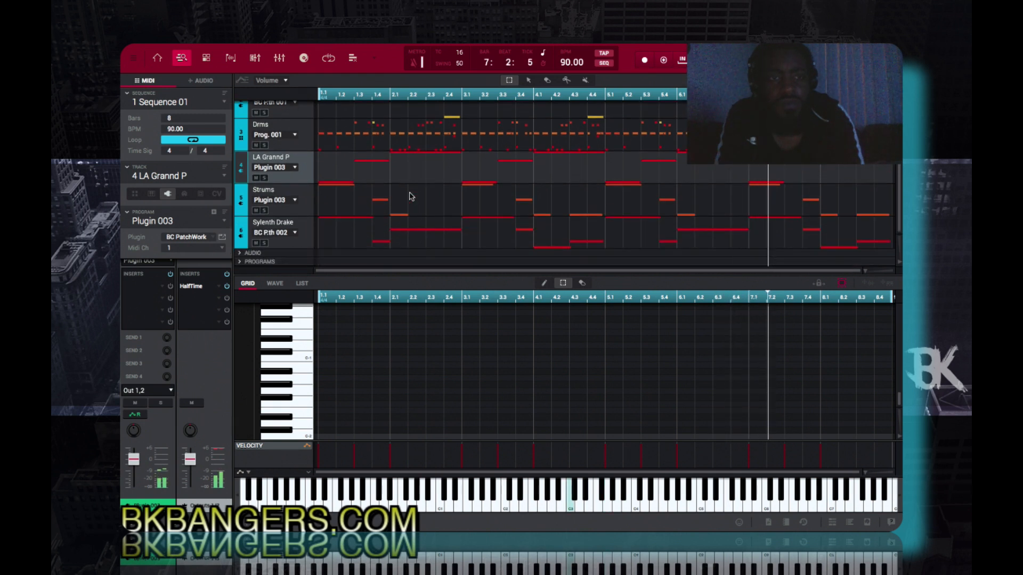
pyautogui.scroll(2, 410, 197)
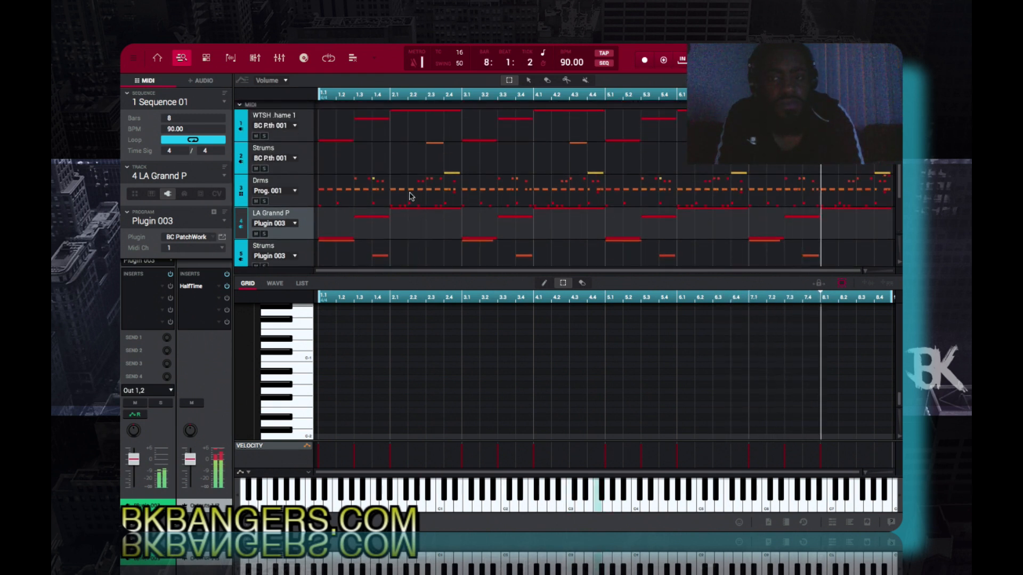
pyautogui.scroll(-2, 410, 197)
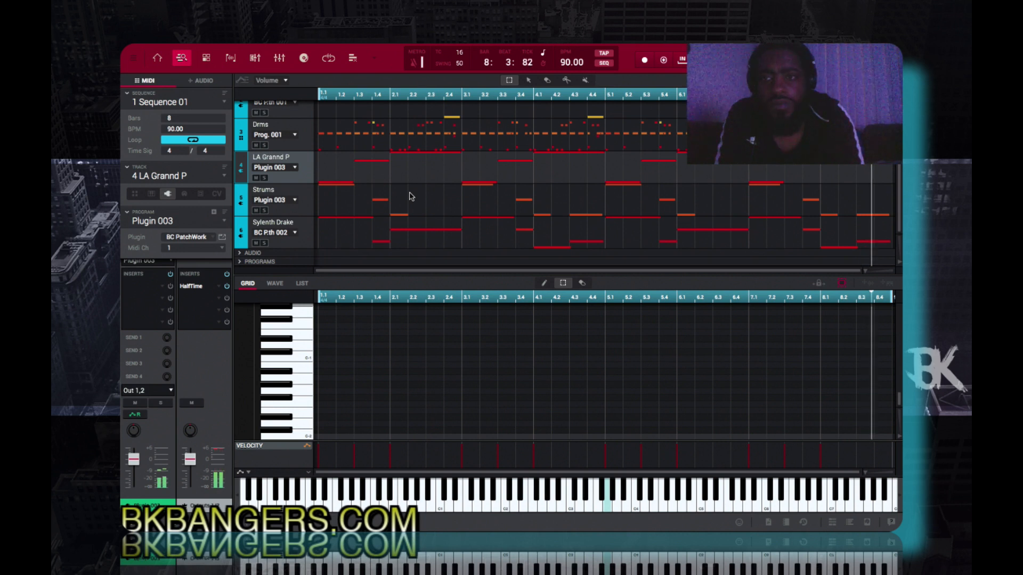
pyautogui.scroll(2, 409, 197)
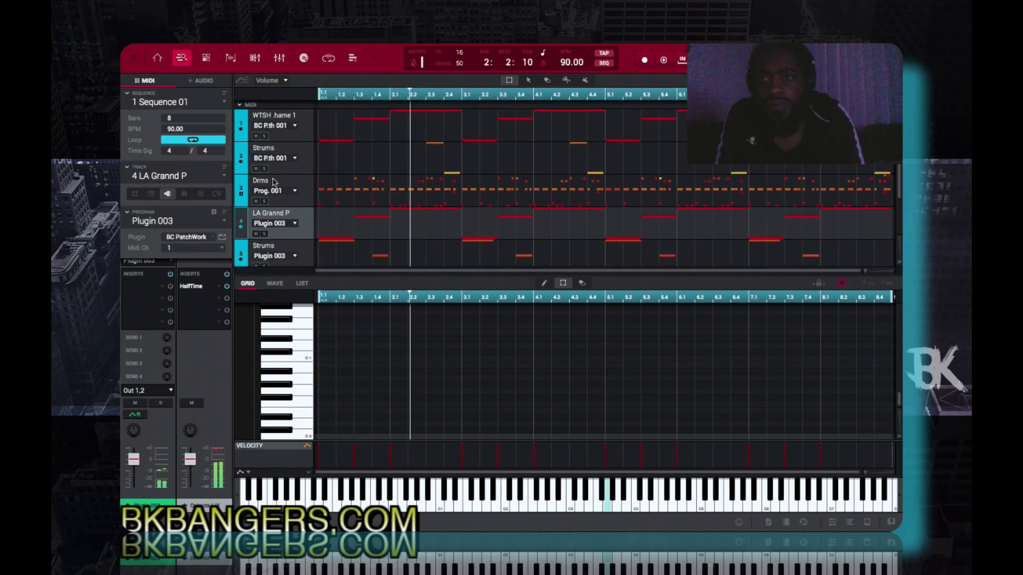
# - Mute the Drms track to listen to the melodic tracks without drums
pyautogui.click(256, 201)
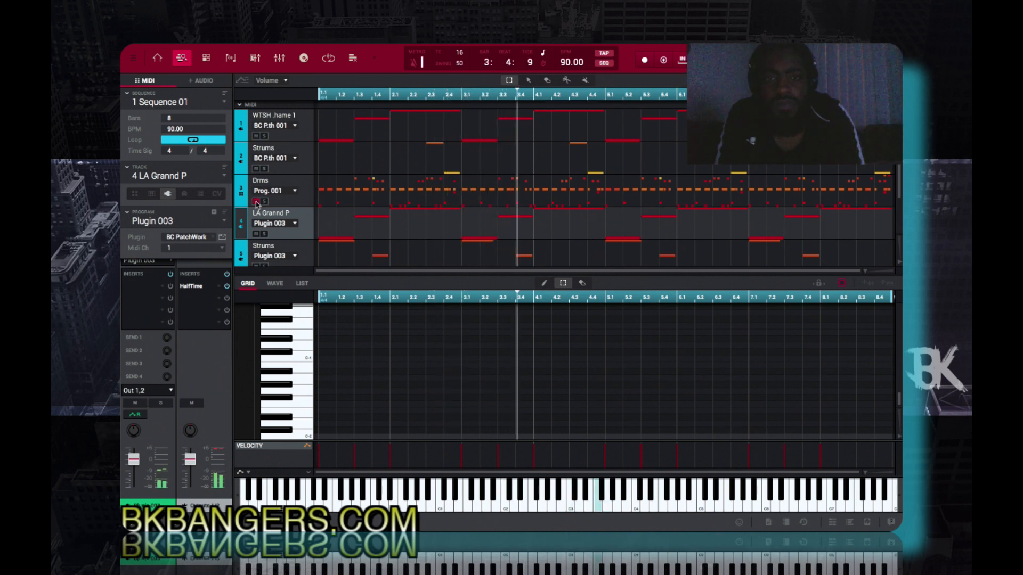
pyautogui.scroll(-2, 382, 200)
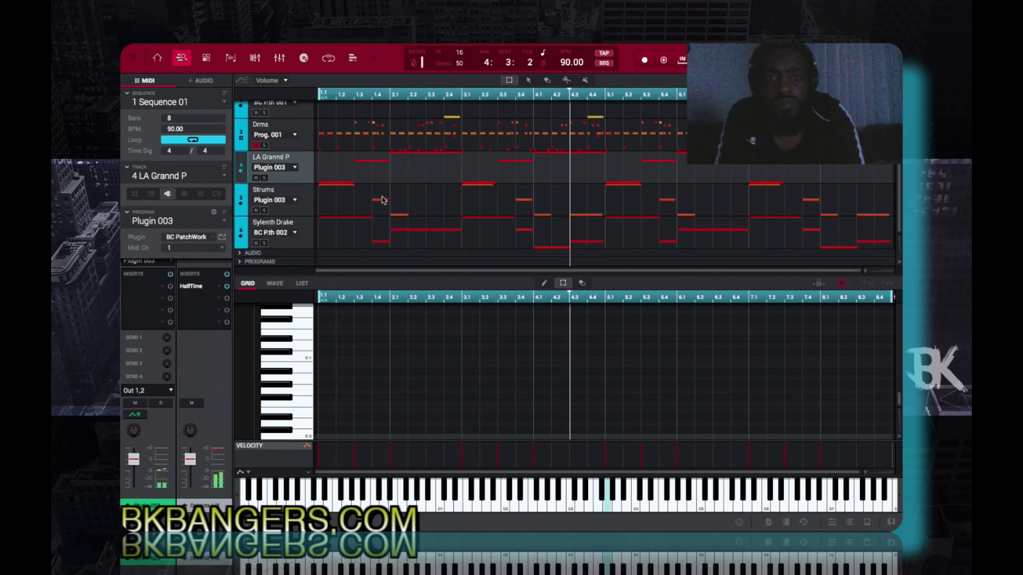
pyautogui.scroll(2, 382, 200)
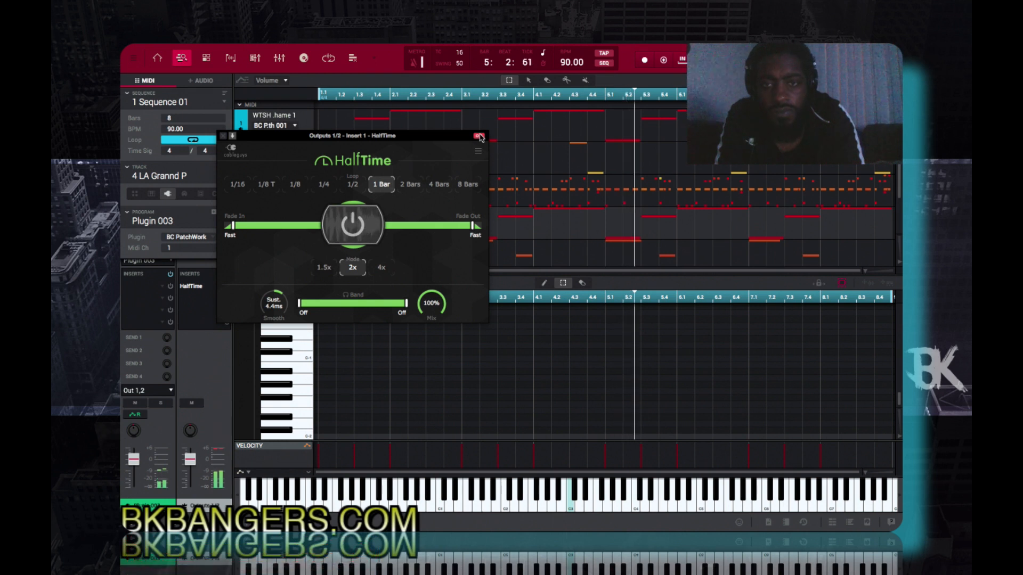
# - Turn off the HalfTime insert on Outputs 1/2 and close its window
pyautogui.click(480, 137)
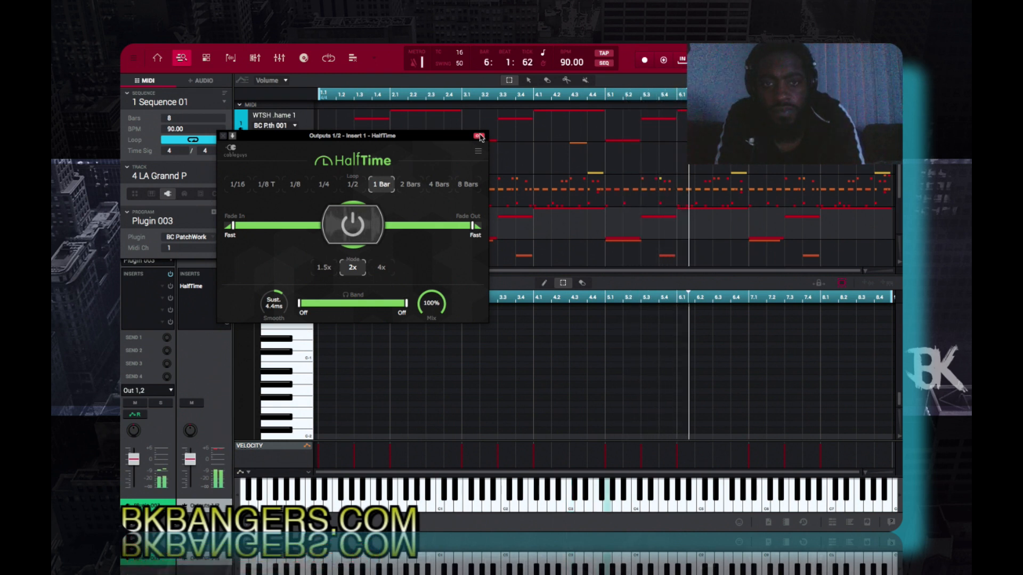
pyautogui.click(223, 136)
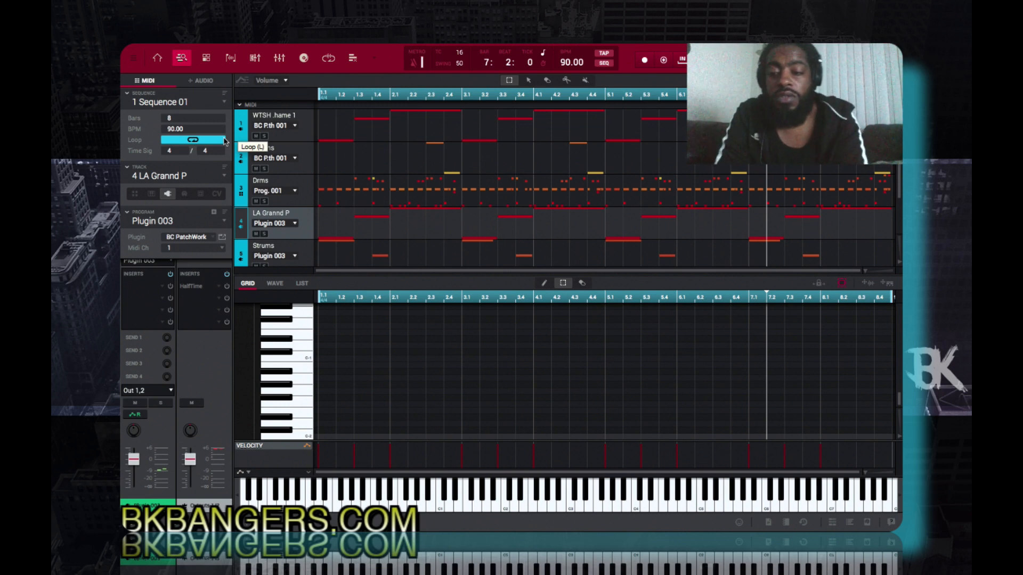
# - Switch to Chrome and review the description and feature list on Plugin Boutique's InstaChord product page
pyautogui.press('super+Tab')
pyautogui.press('super+Tab')
pyautogui.press('super+Tab')
pyautogui.press('super+Tab')
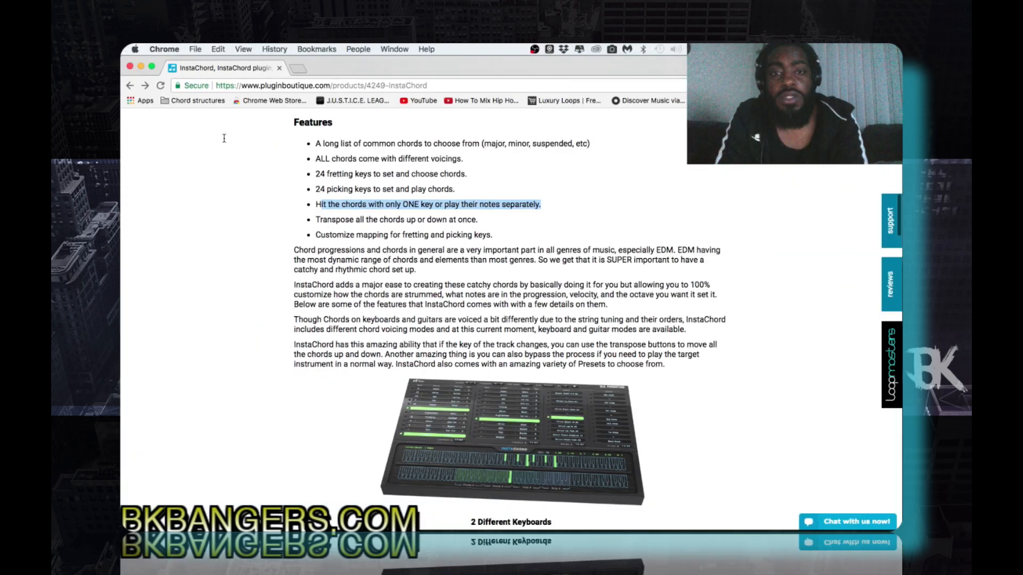
pyautogui.scroll(5, 282, 288)
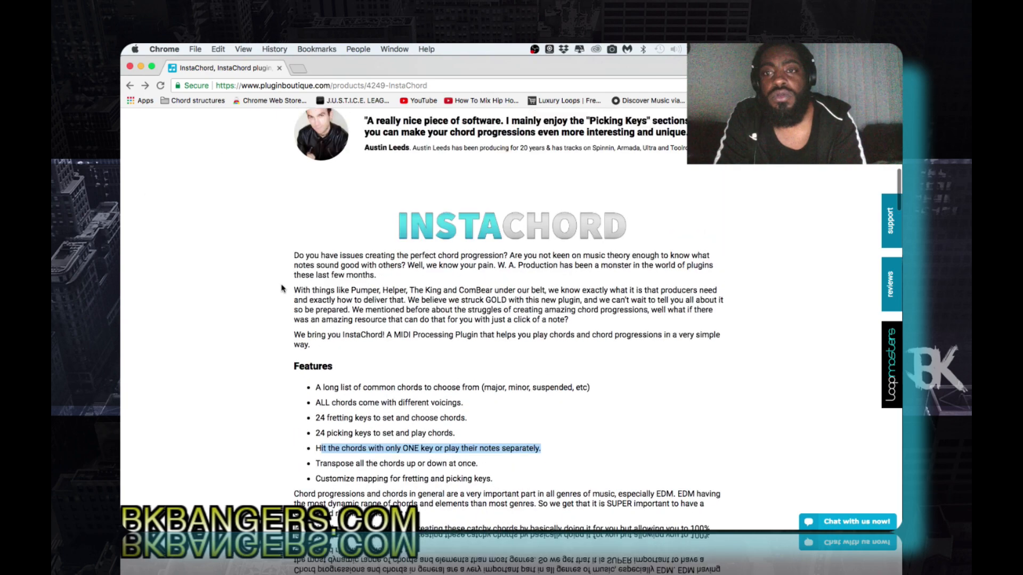
pyautogui.scroll(4, 283, 288)
pyautogui.scroll(-4, 283, 289)
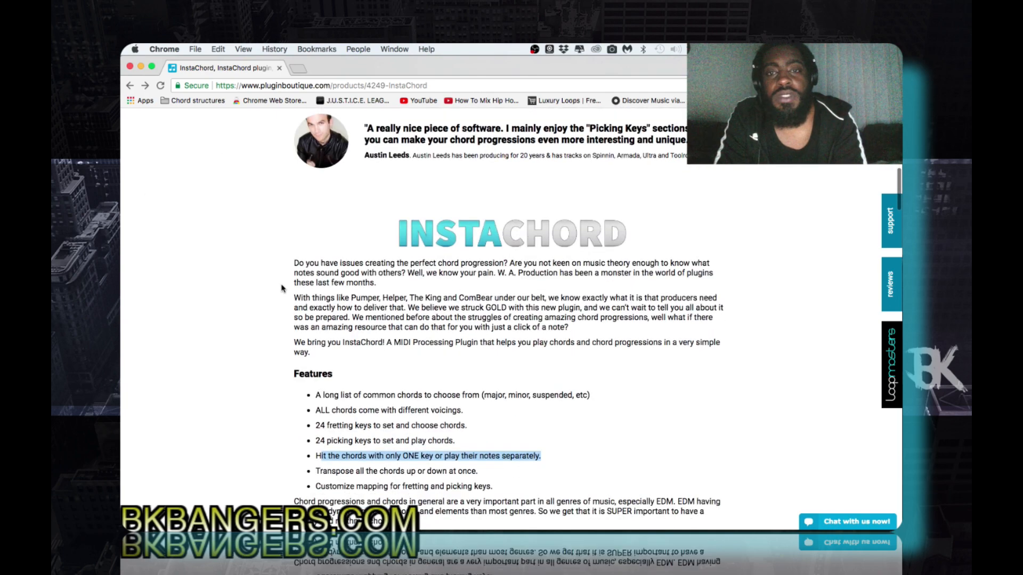
pyautogui.scroll(-3, 283, 288)
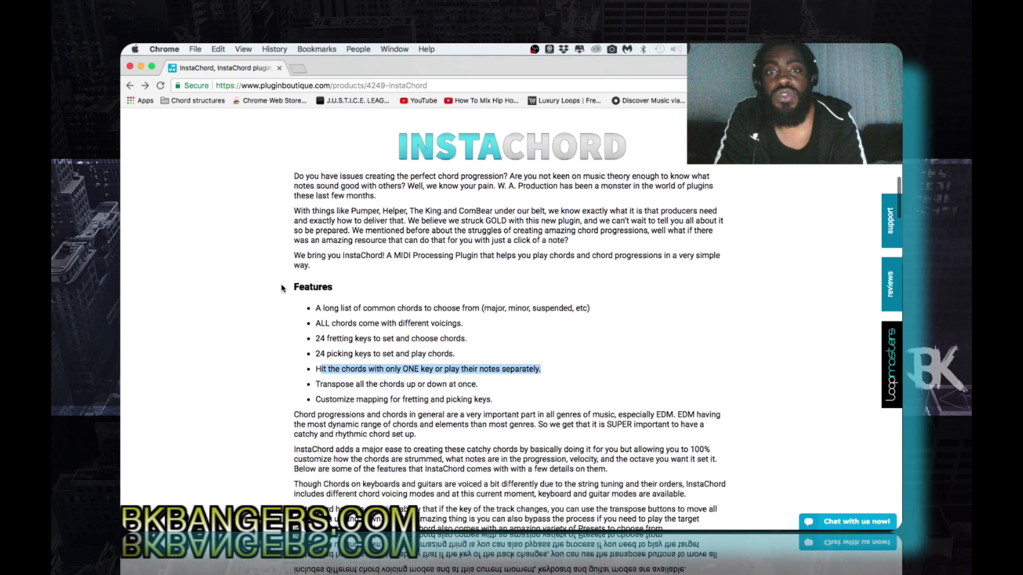
pyautogui.scroll(3, 282, 288)
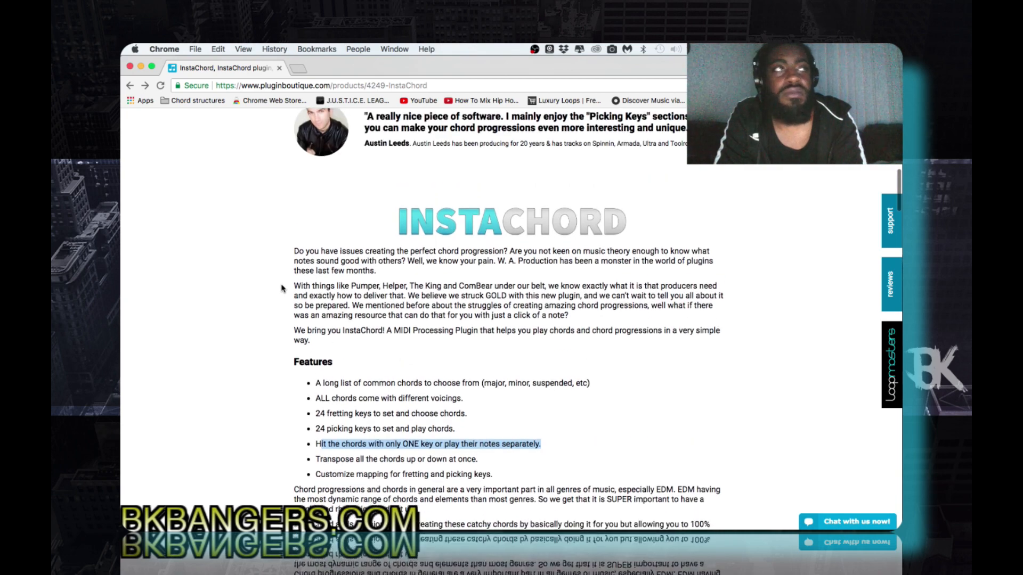
# - Read the InstaChord feature list and the paragraphs below it about chord progressions, voicing modes and transposing
pyautogui.scroll(-2, 282, 289)
pyautogui.scroll(2, 282, 288)
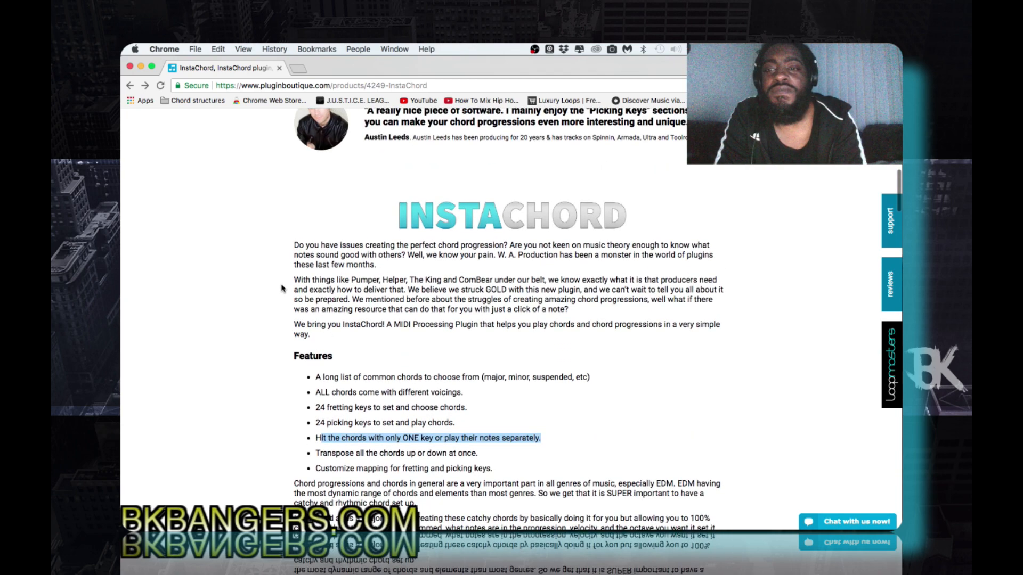
pyautogui.scroll(-4, 282, 288)
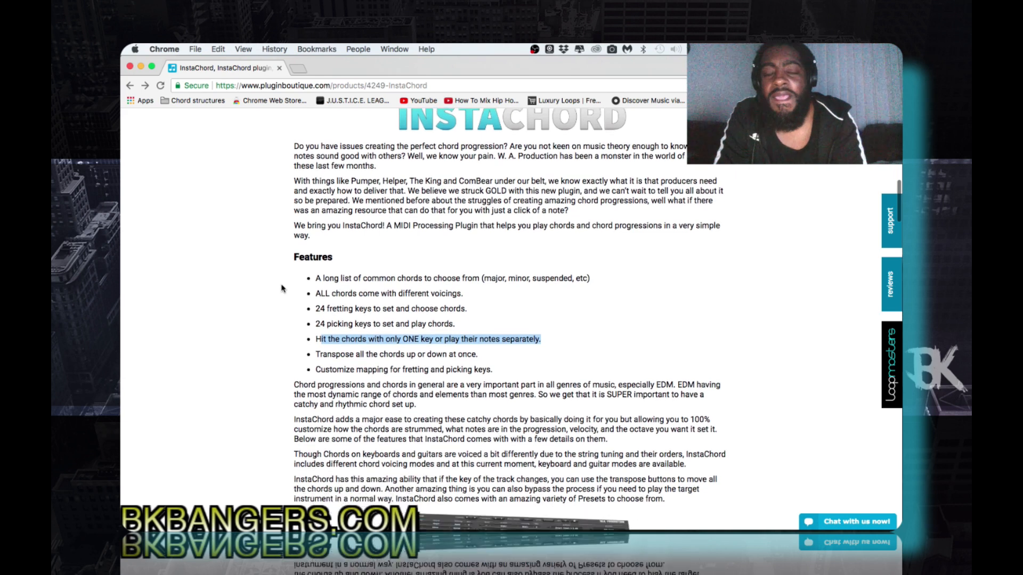
pyautogui.scroll(-1, 283, 288)
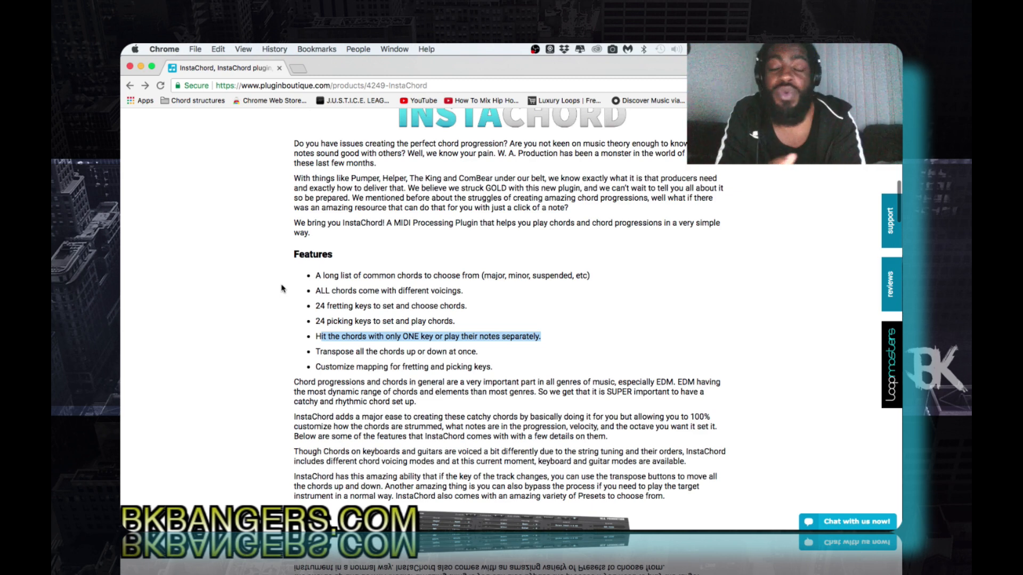
pyautogui.scroll(5, 283, 288)
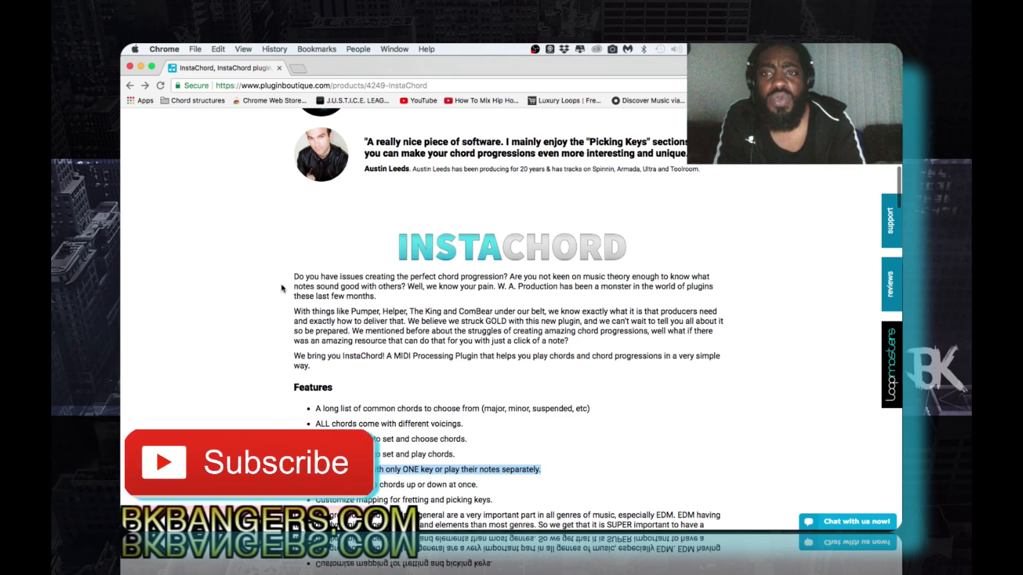
# - Review the producer testimonials, the star ratings and the sale price box on the InstaChord product page
pyautogui.scroll(5, 282, 288)
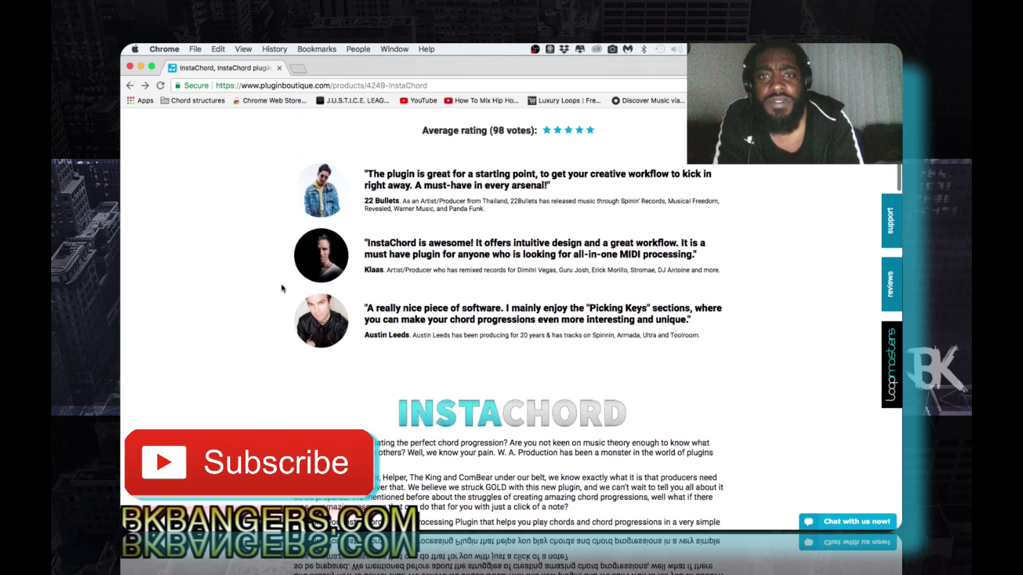
pyautogui.scroll(-1, 281, 288)
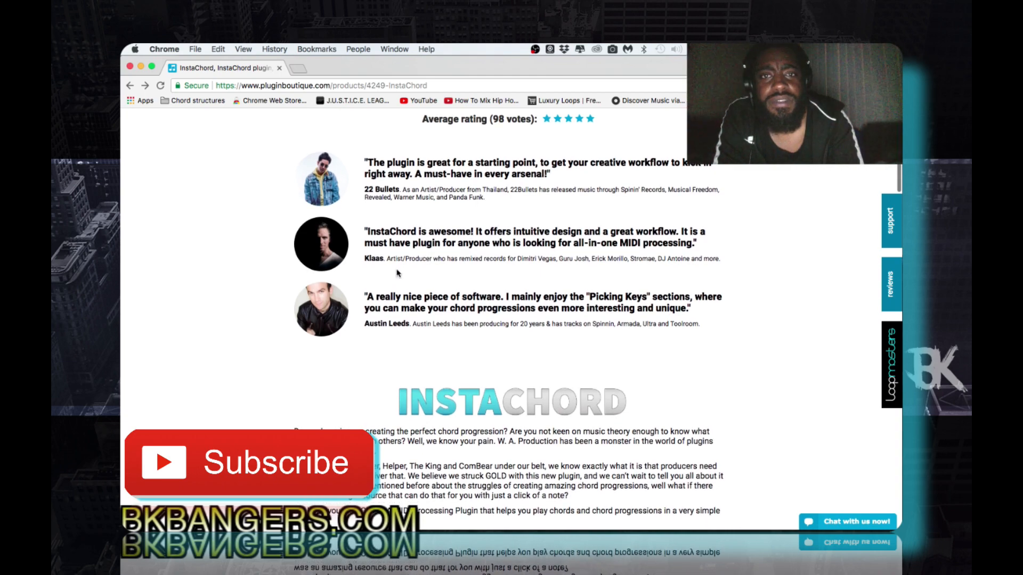
pyautogui.scroll(-3, 396, 273)
pyautogui.scroll(3, 397, 272)
pyautogui.scroll(-5, 397, 270)
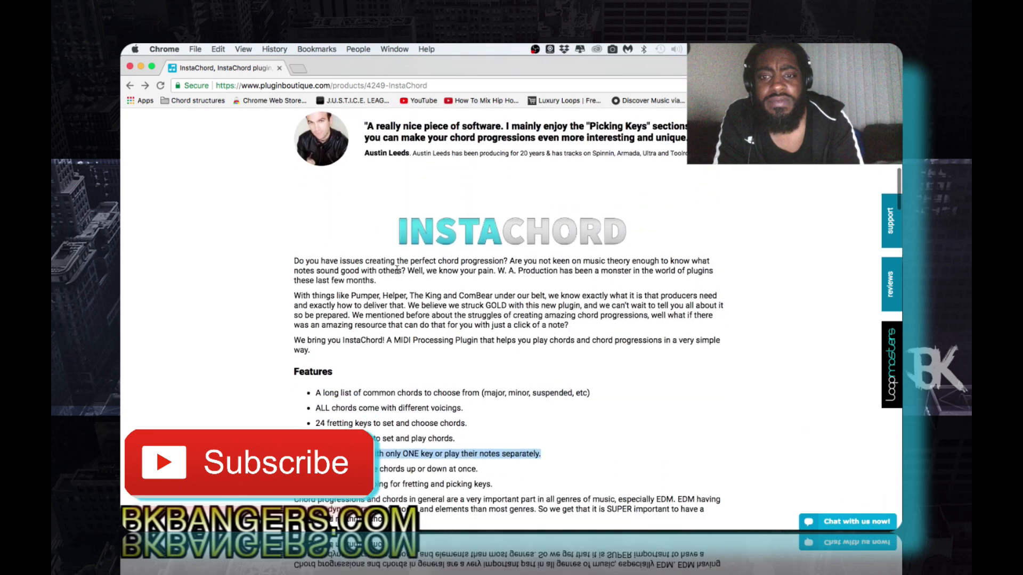
pyautogui.scroll(10, 397, 270)
pyautogui.scroll(-2, 397, 272)
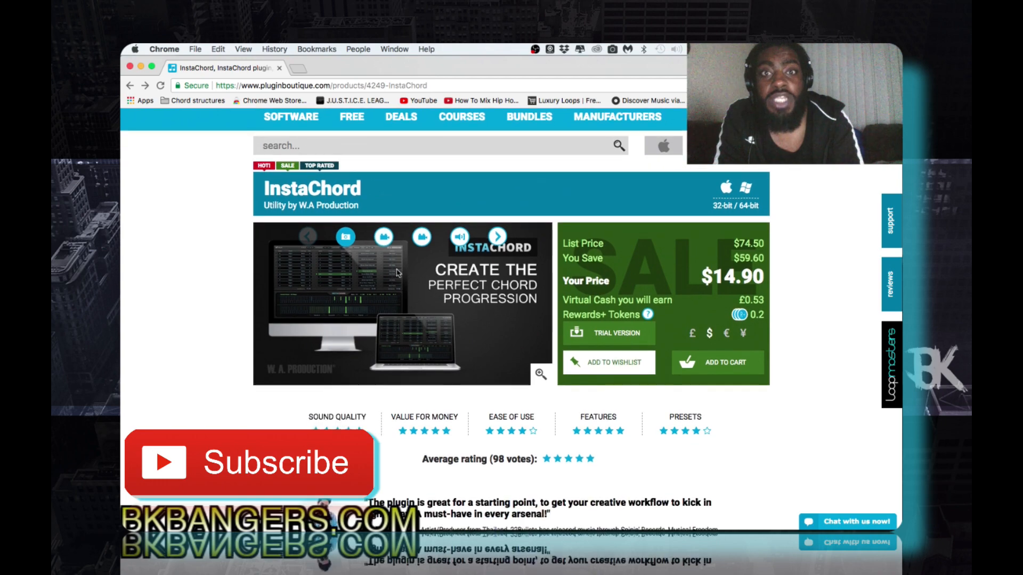
pyautogui.scroll(-4, 397, 273)
pyautogui.scroll(2, 397, 274)
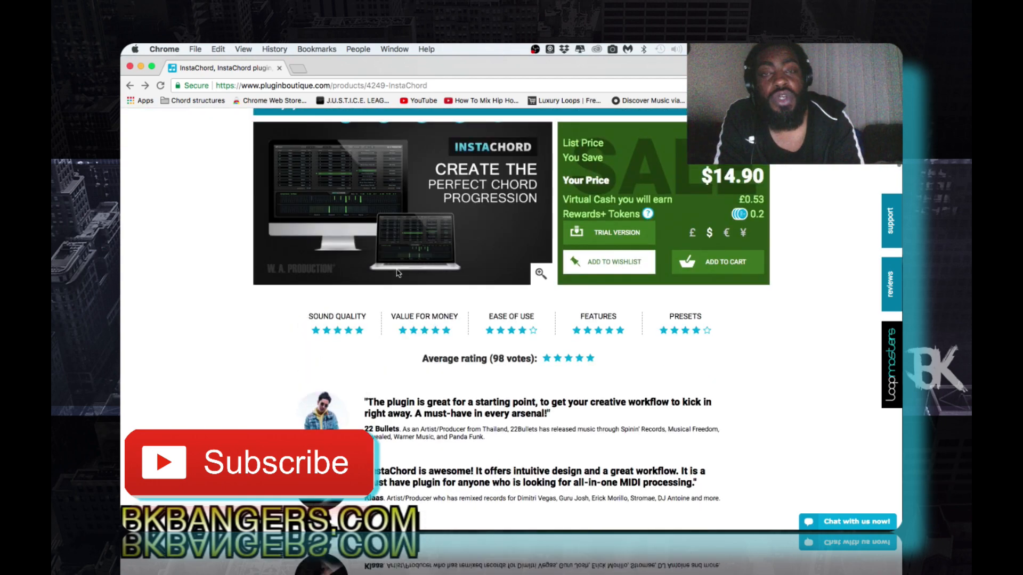
pyautogui.scroll(1, 397, 273)
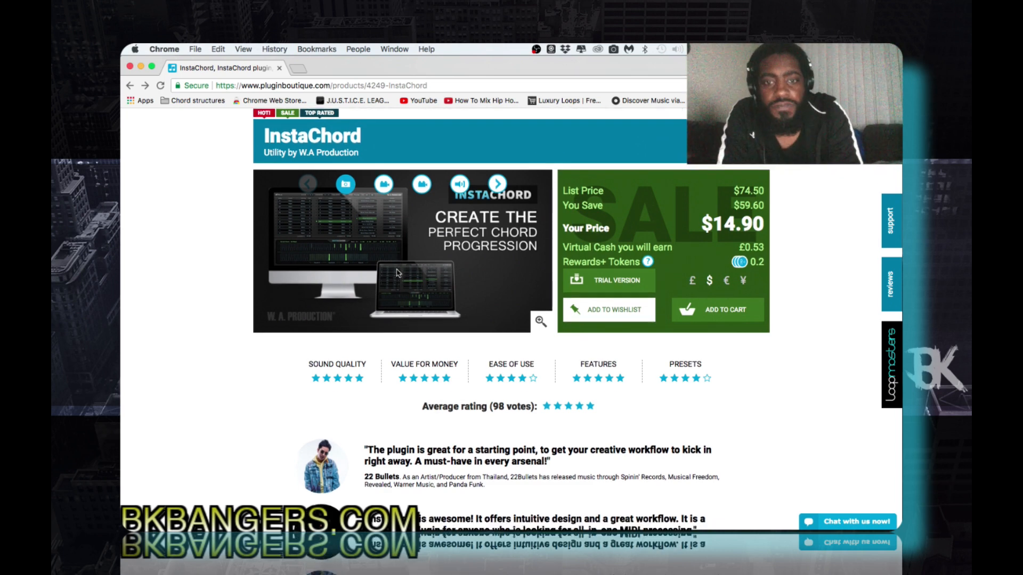
# - Look through the detailed InstaChord sections on keyboards, Change Modes, Chord A and B, Fretting Keys, Action Section and Picking Keys
pyautogui.scroll(-5, 396, 273)
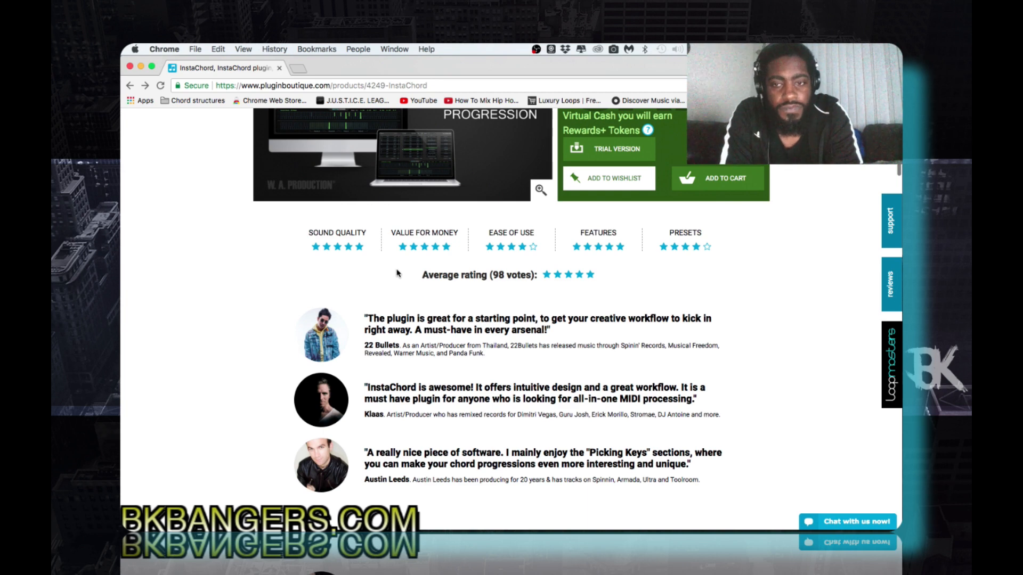
pyautogui.scroll(-8, 396, 273)
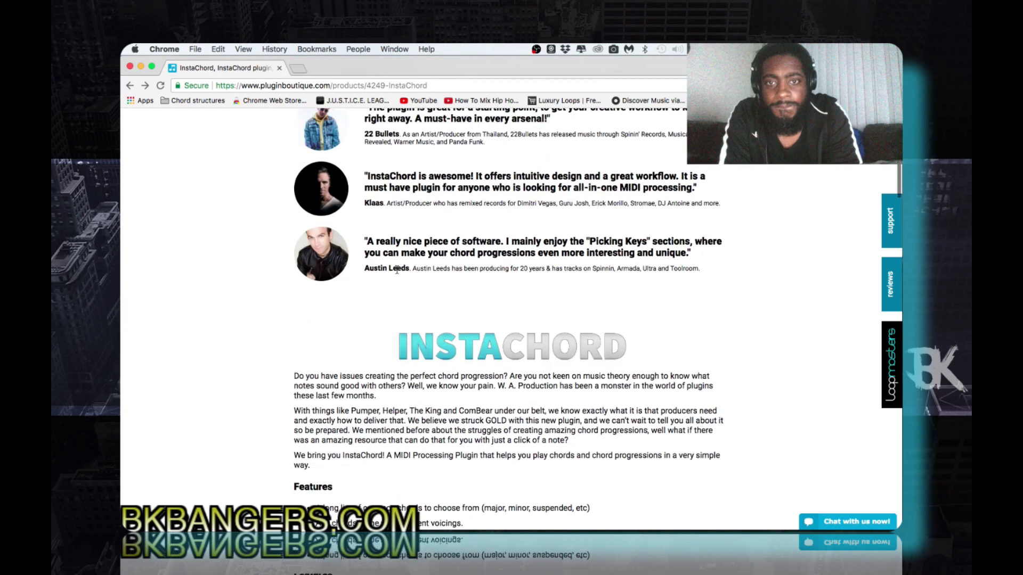
pyautogui.scroll(-5, 396, 270)
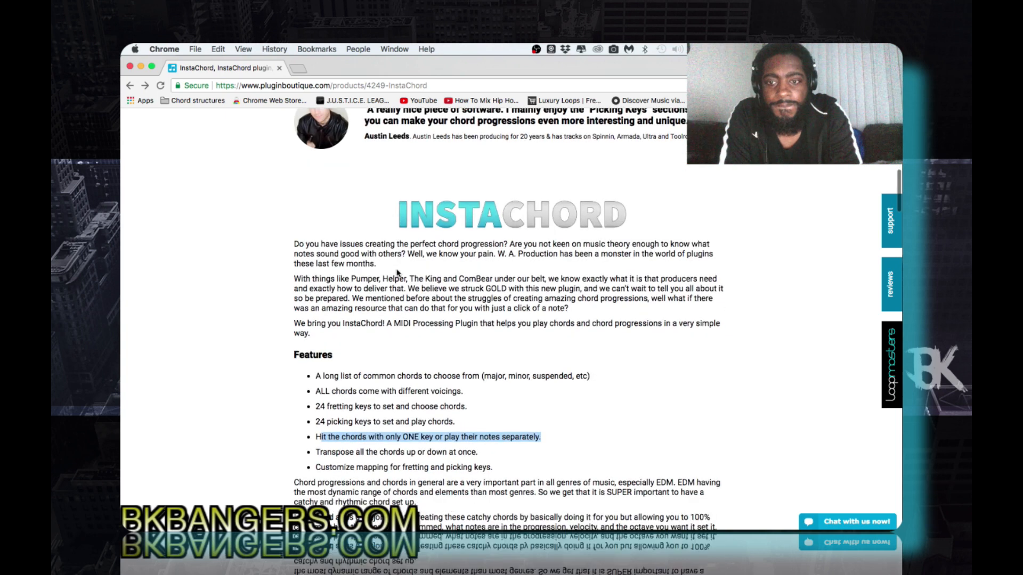
pyautogui.scroll(-6, 397, 271)
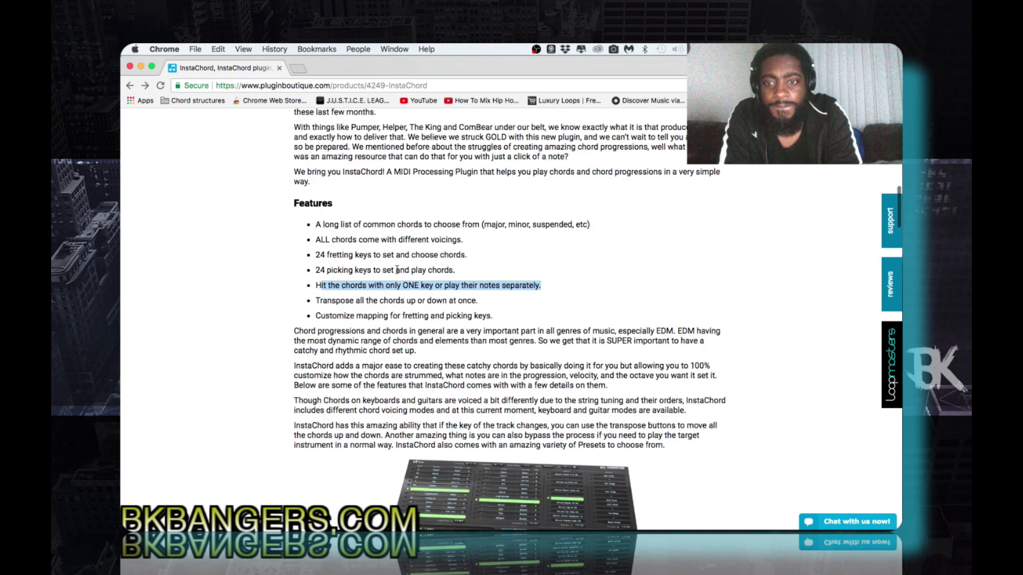
pyautogui.scroll(-4, 397, 270)
pyautogui.scroll(-2, 397, 270)
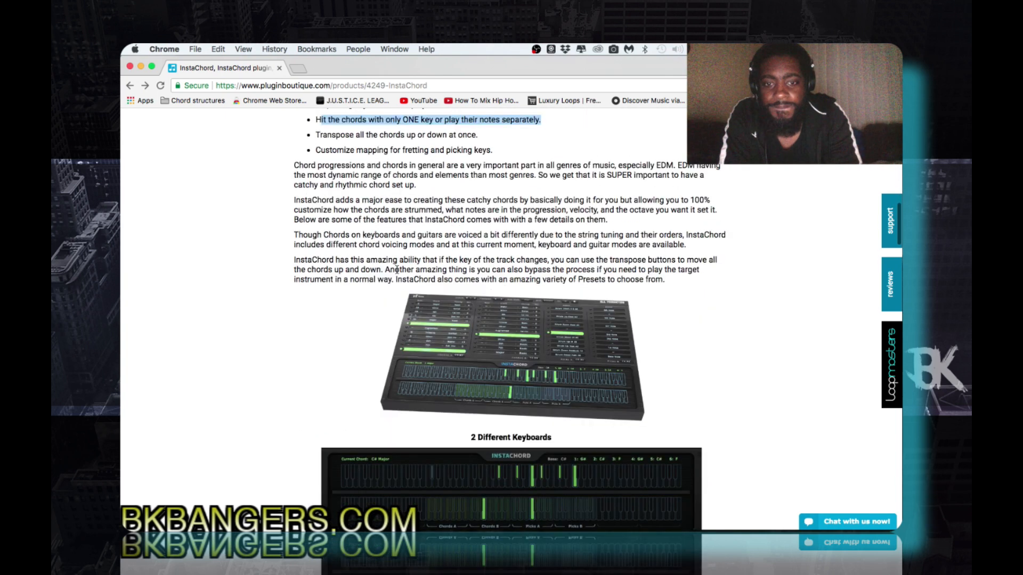
pyautogui.scroll(-6, 397, 271)
pyautogui.scroll(-2, 397, 273)
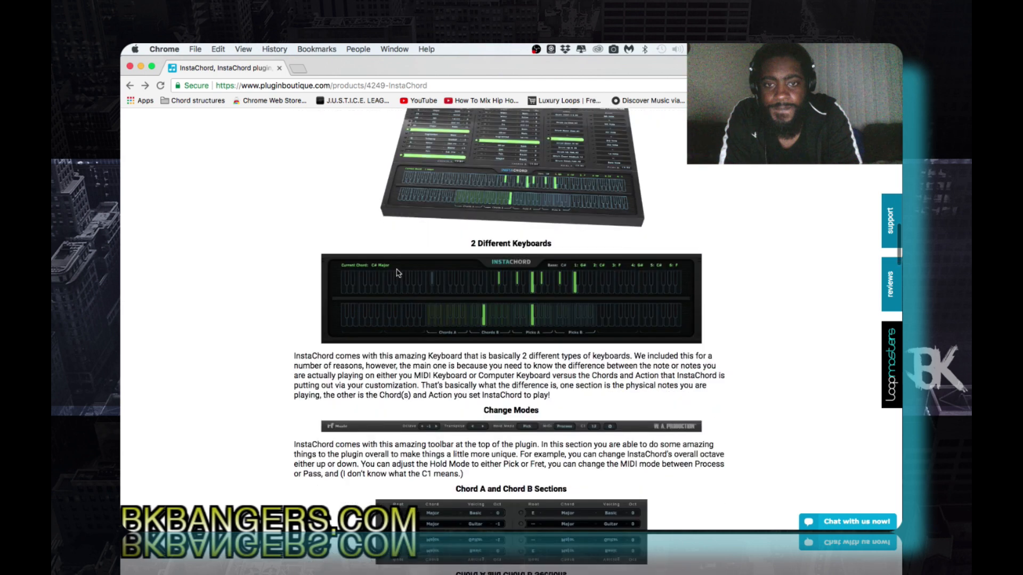
pyautogui.scroll(-5, 396, 274)
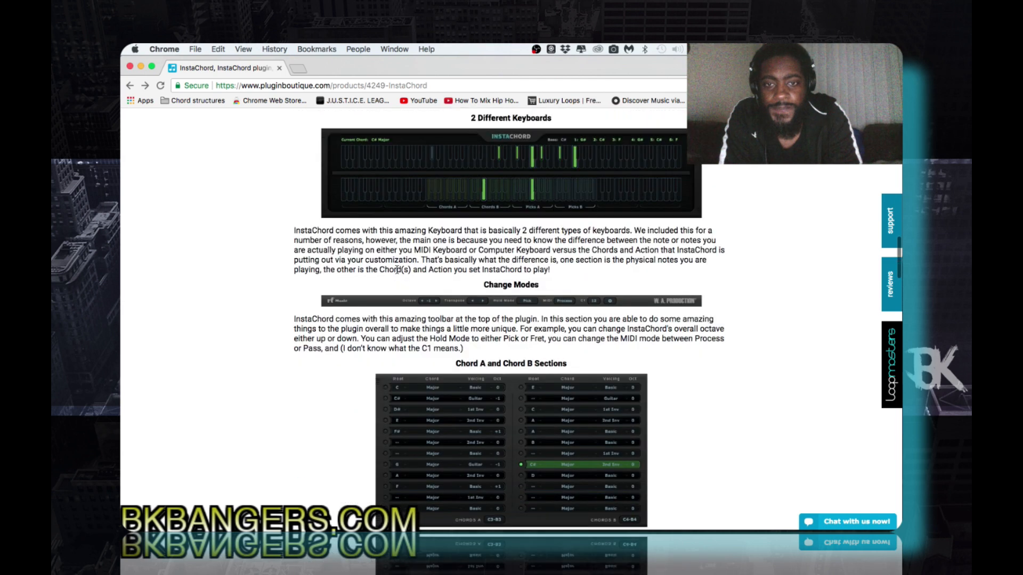
pyautogui.scroll(-5, 397, 270)
pyautogui.scroll(-8, 397, 273)
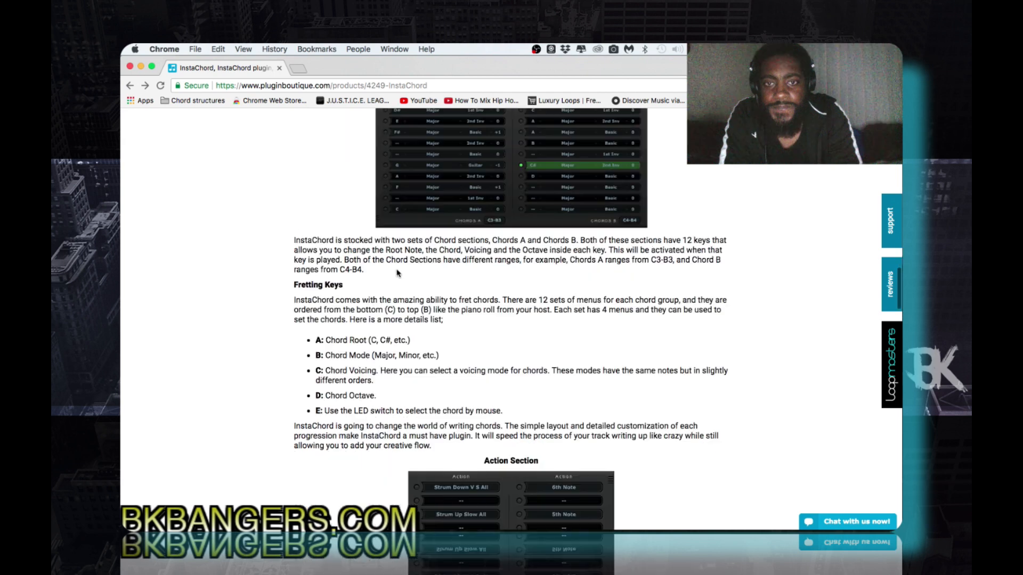
pyautogui.scroll(-10, 397, 273)
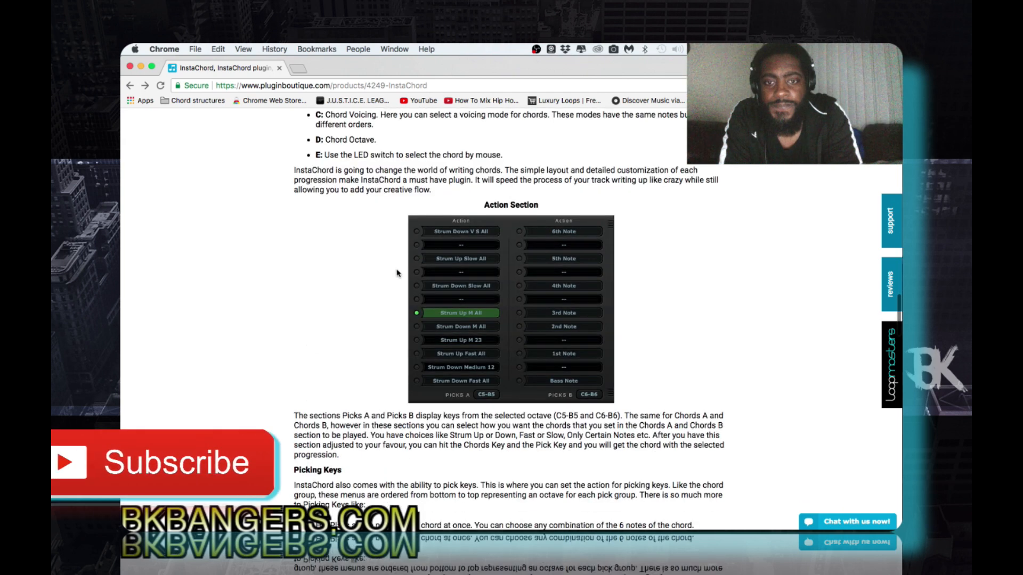
pyautogui.scroll(-8, 397, 273)
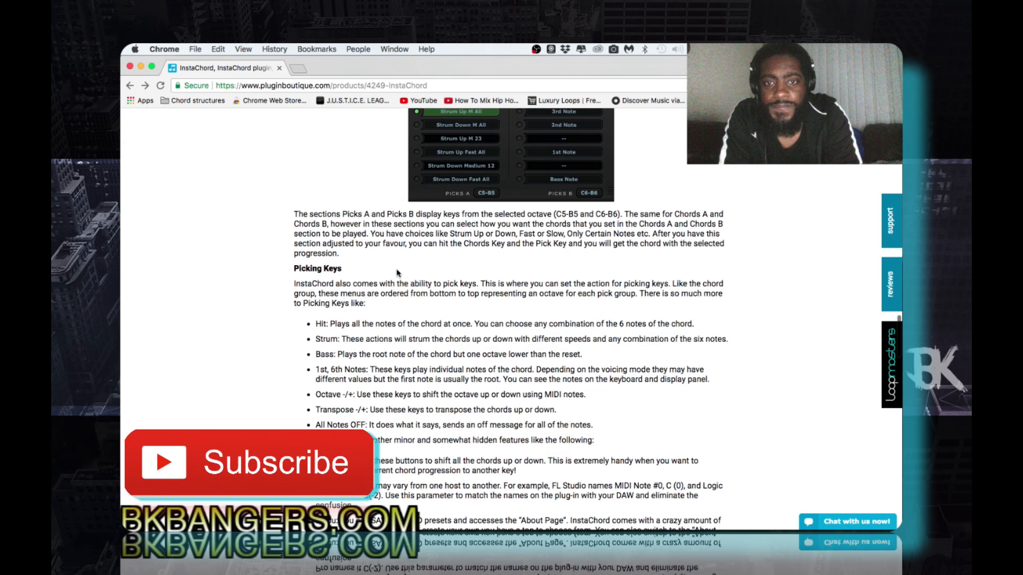
pyautogui.scroll(15, 397, 273)
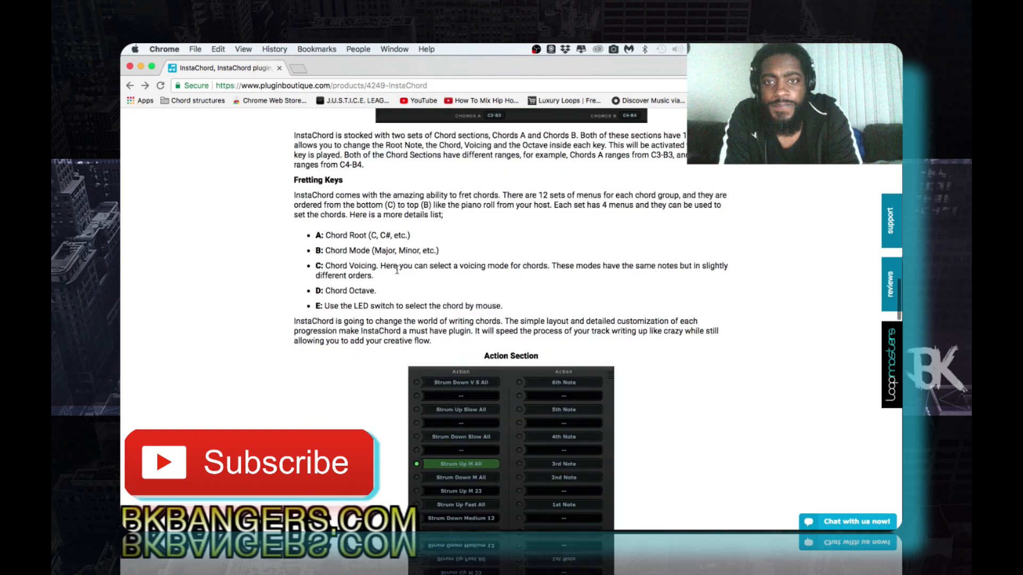
pyautogui.scroll(20, 397, 271)
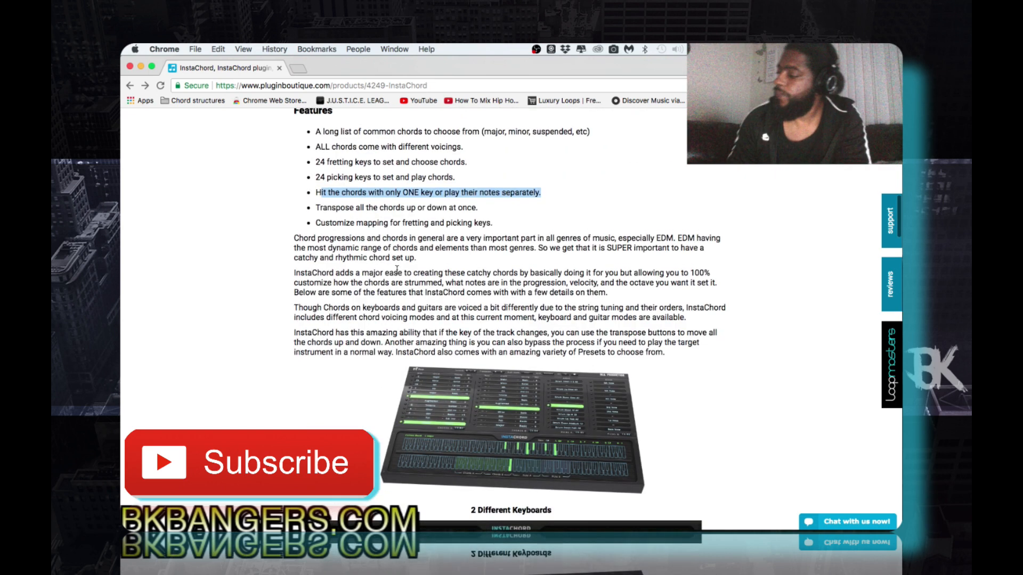